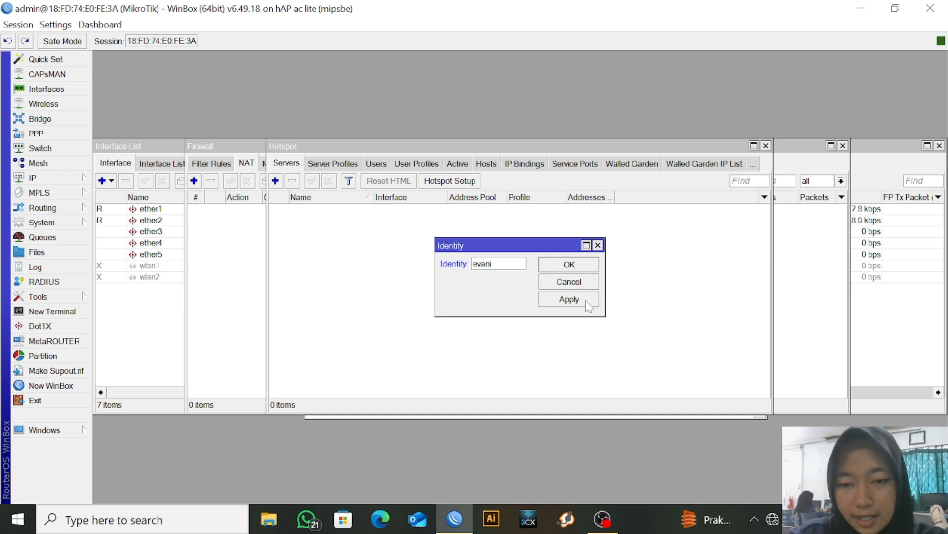
# Apply evani as the router's new identity
pyautogui.click(569, 299)
# Close the identity settings and add the comment INTERNET to ether1
pyautogui.click(569, 264)
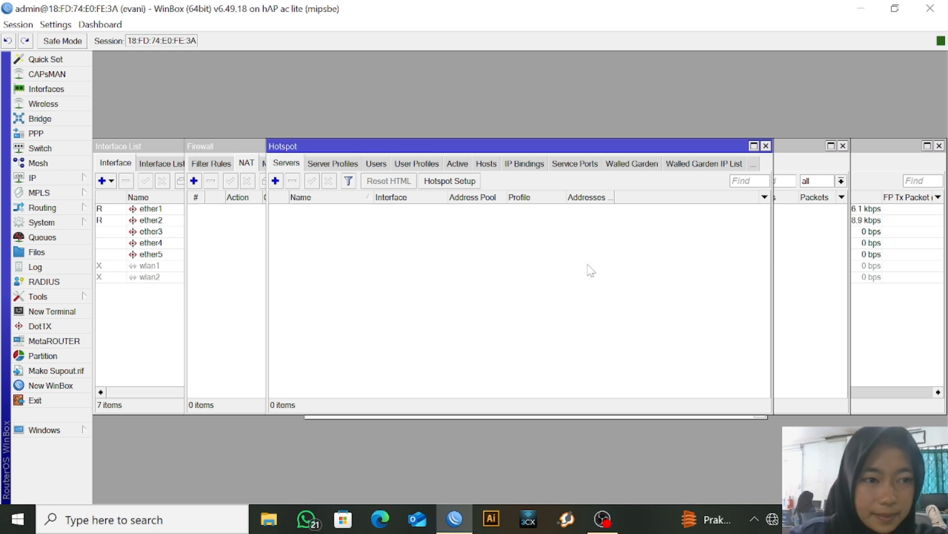
pyautogui.click(78, 91)
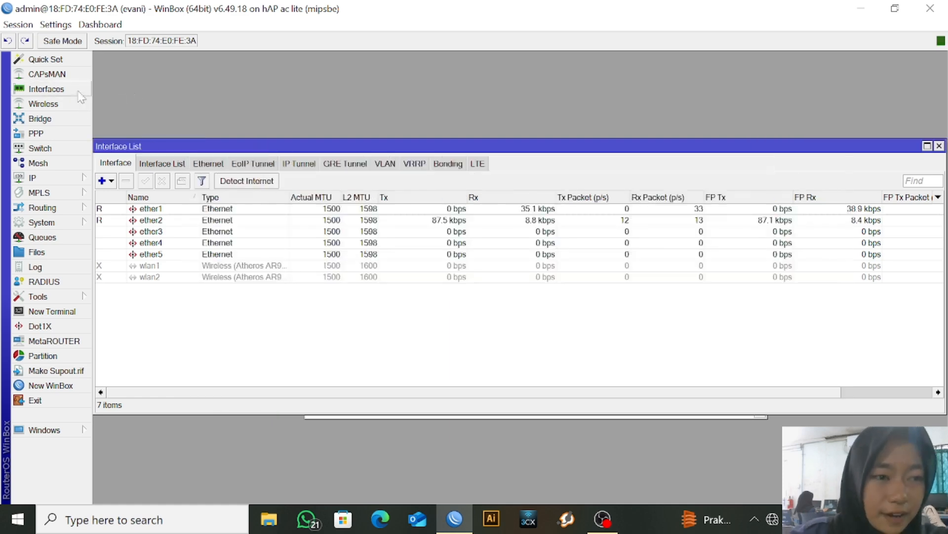
pyautogui.click(233, 210)
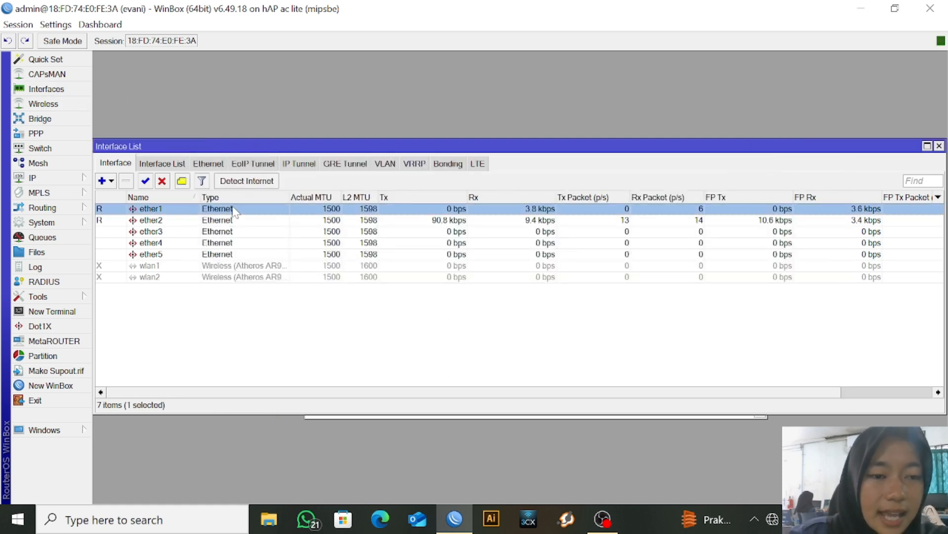
pyautogui.click(181, 181)
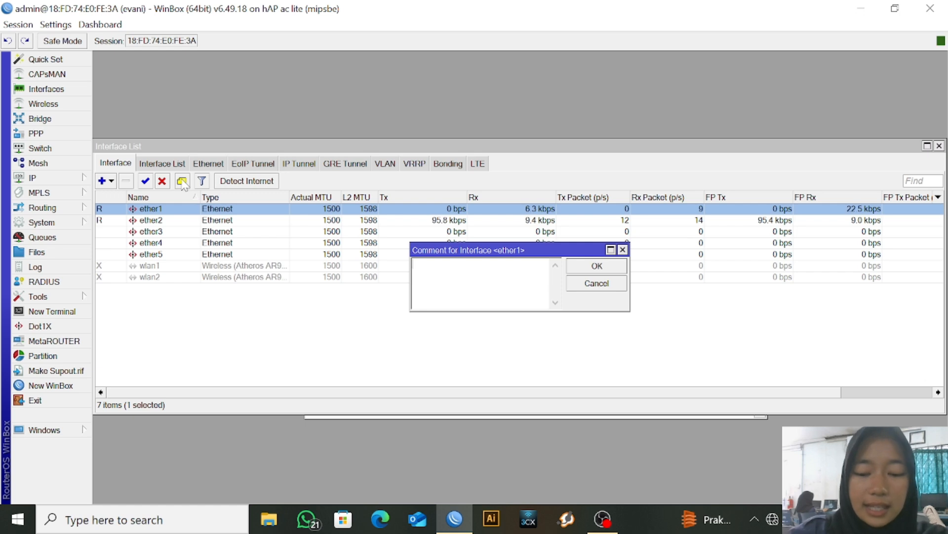
pyautogui.write('INTERNET')
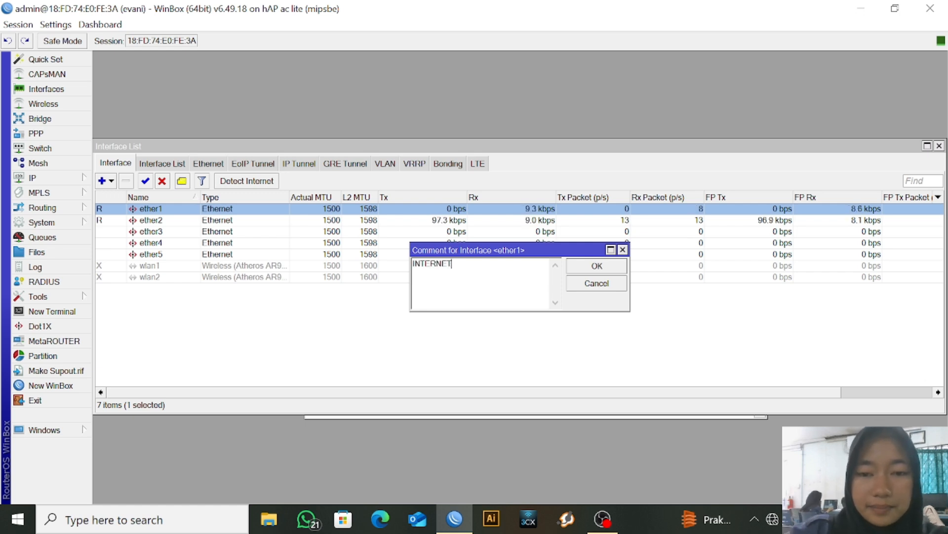
pyautogui.click(612, 270)
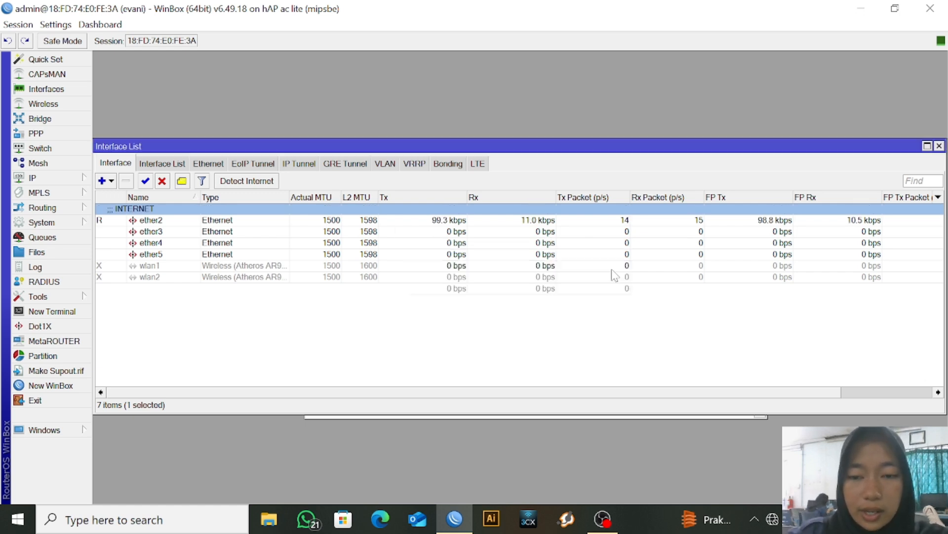
# Comment ether2 as LAN and ether3 as ACCESSPOINT
pyautogui.click(195, 232)
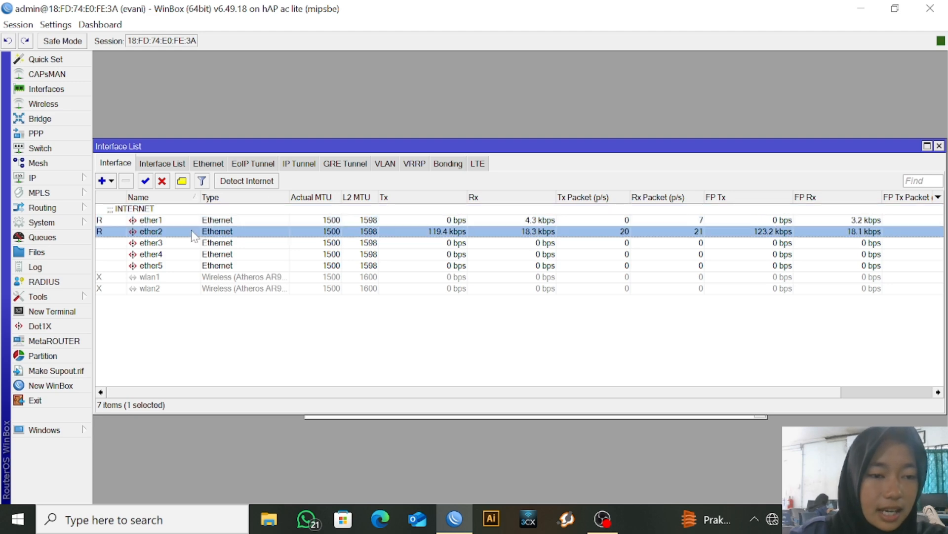
pyautogui.click(182, 185)
pyautogui.write('LAN')
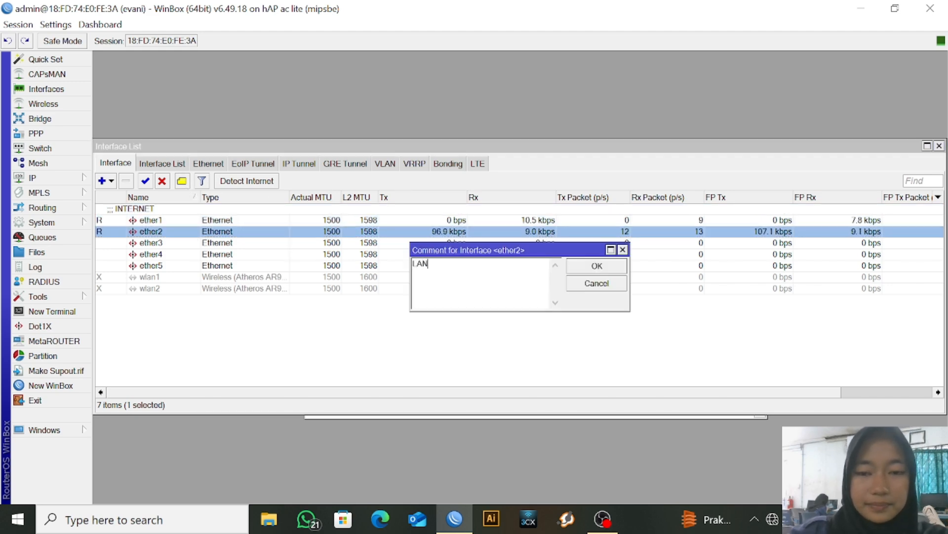
pyautogui.click(597, 267)
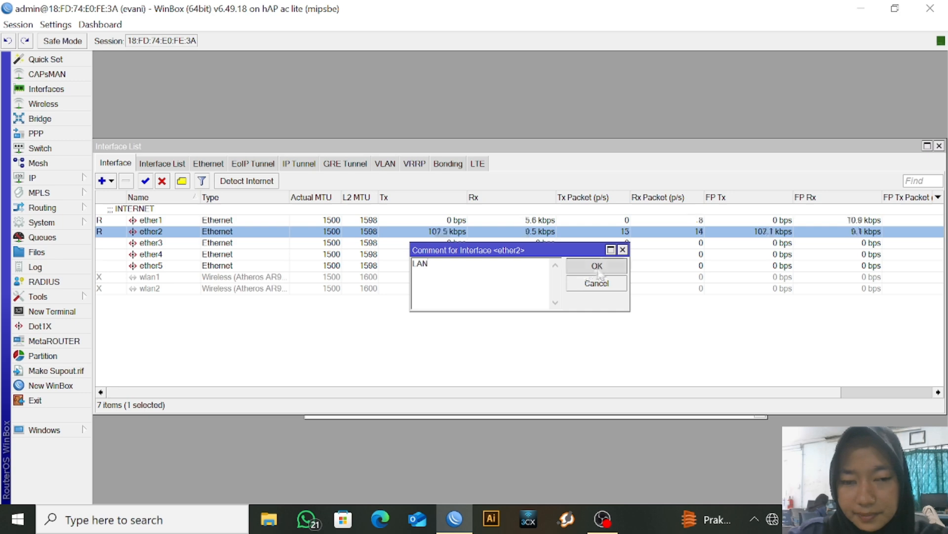
pyautogui.click(149, 254)
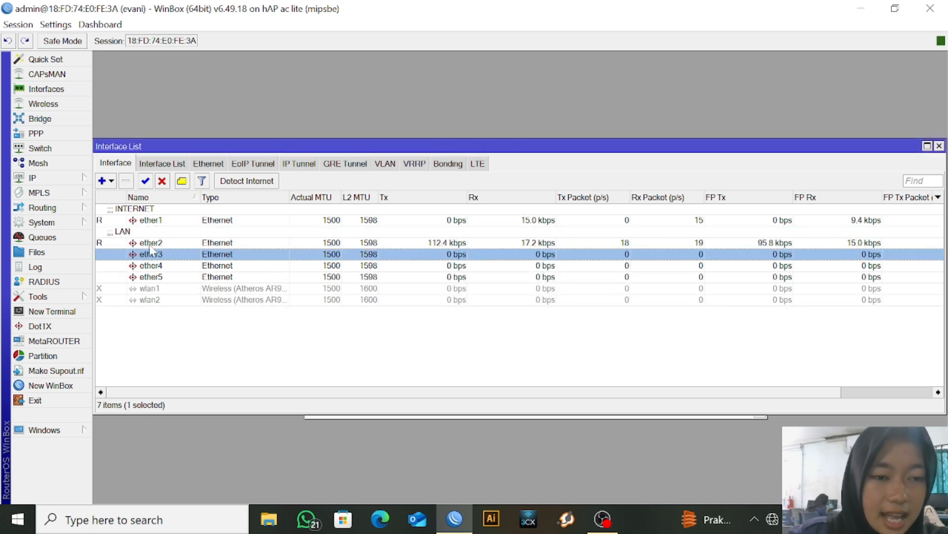
pyautogui.click(182, 181)
pyautogui.write('A')
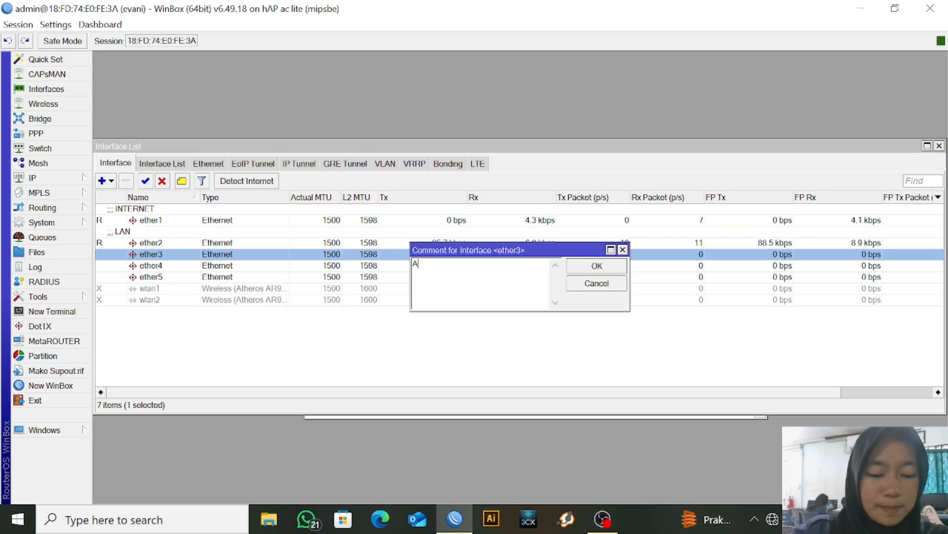
pyautogui.write('CCESSPO')
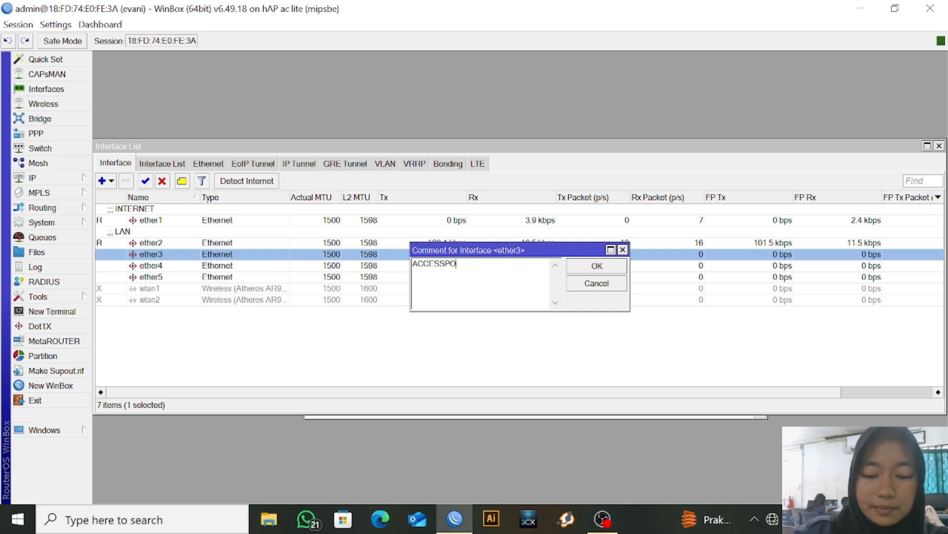
pyautogui.write('INT')
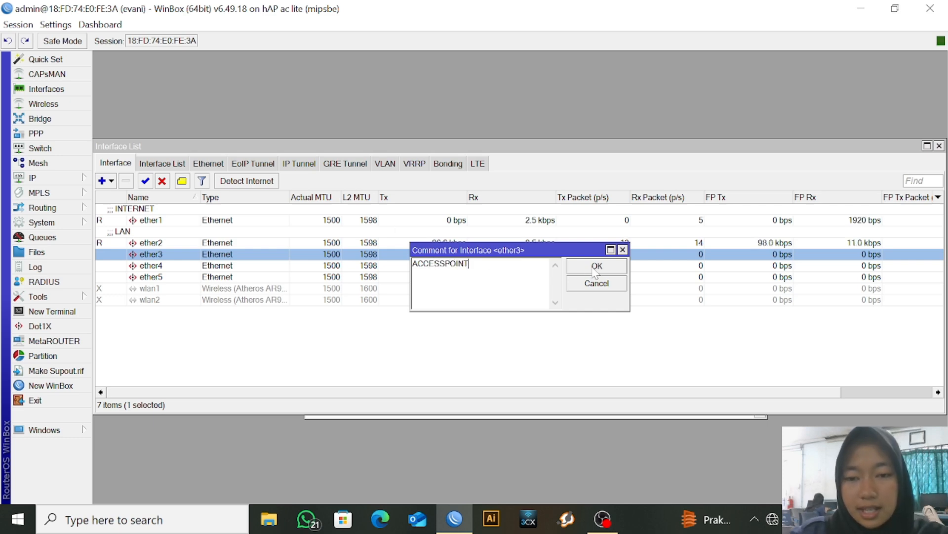
pyautogui.click(597, 267)
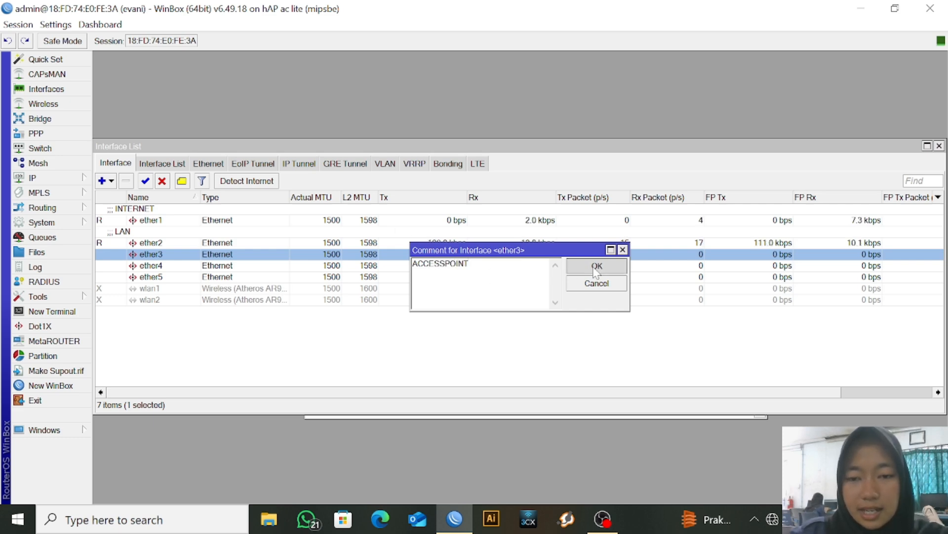
pyautogui.click(63, 178)
# Add and save a DHCP client on ether1
pyautogui.click(123, 184)
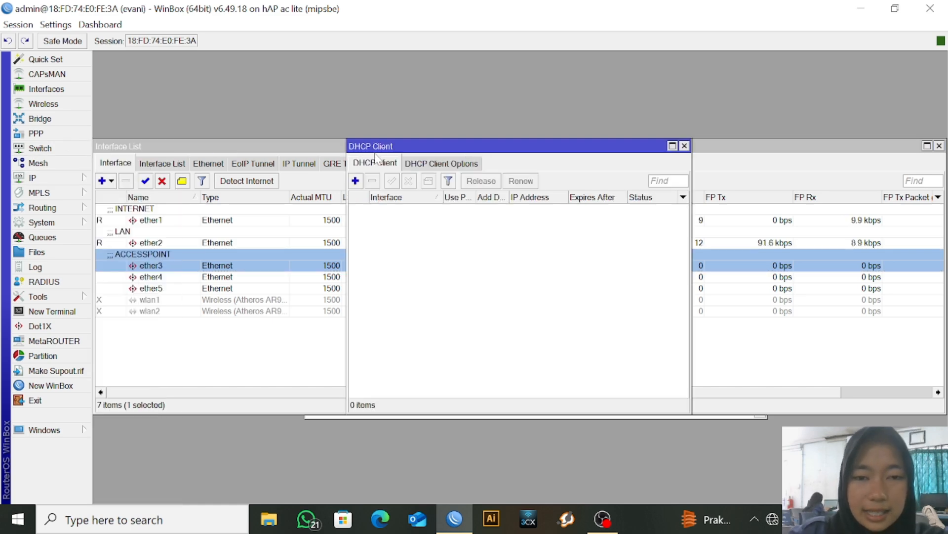
pyautogui.click(355, 181)
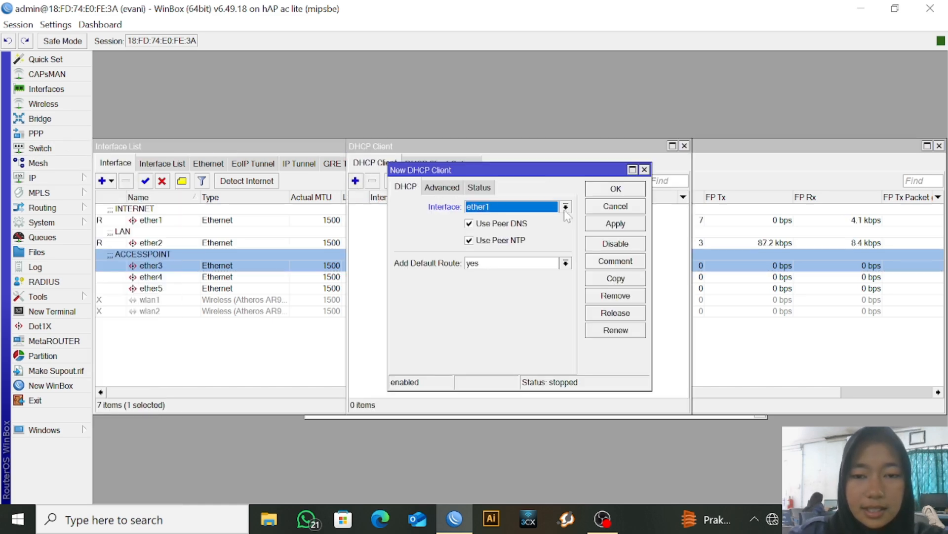
pyautogui.click(620, 227)
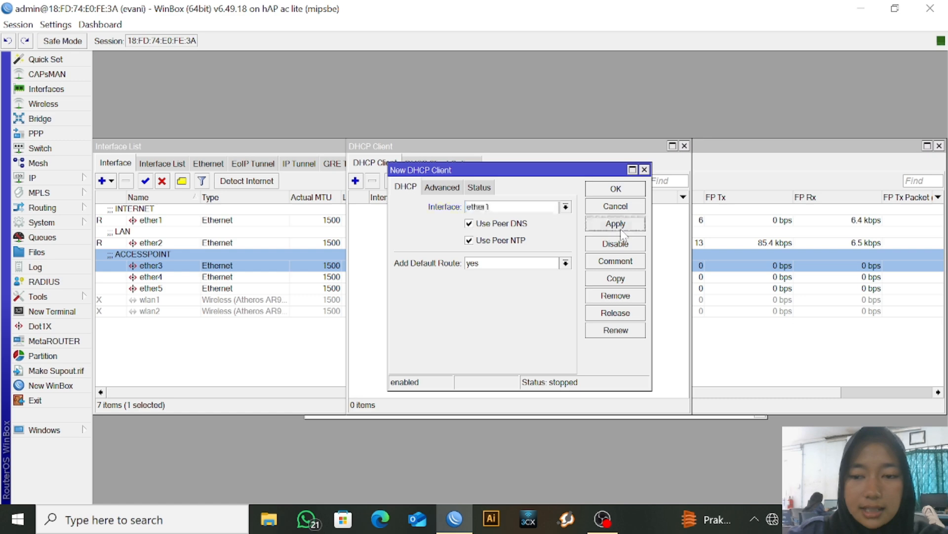
pyautogui.click(629, 192)
# Set the router's DNS server to 8.8.8.8
pyautogui.click(87, 179)
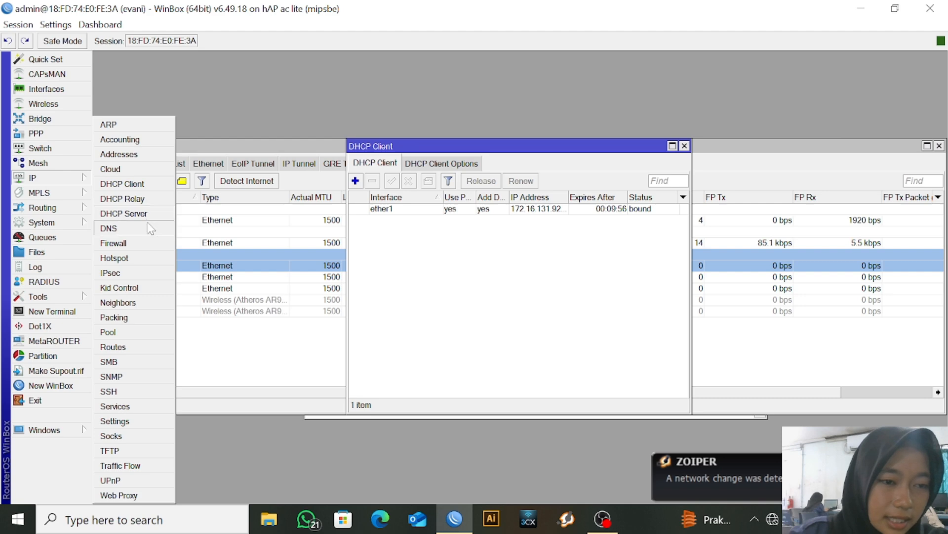
pyautogui.click(109, 228)
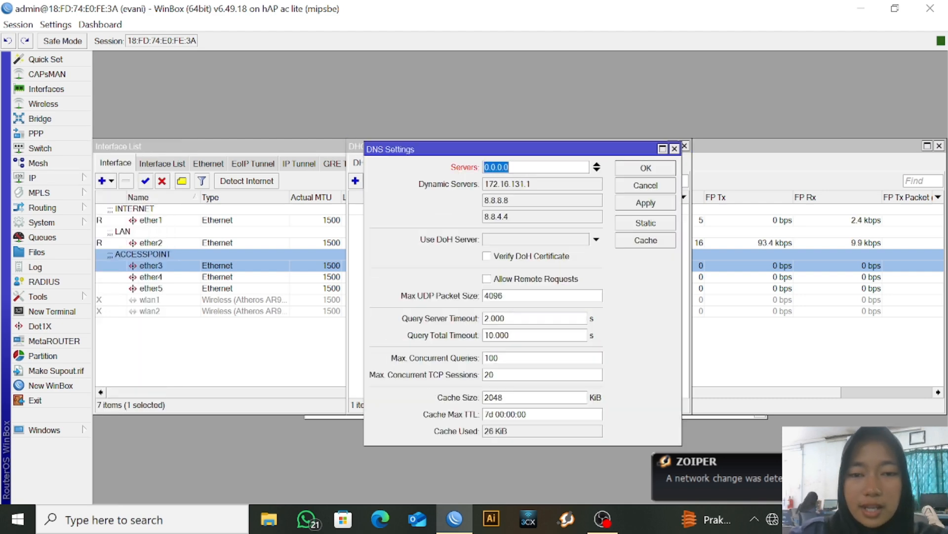
pyautogui.write('8.8.8.8')
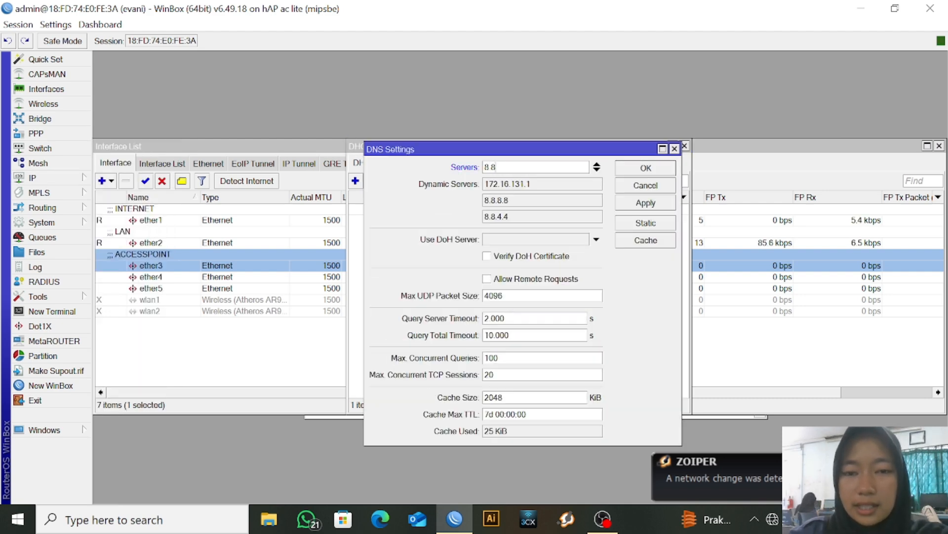
pyautogui.click(647, 206)
pyautogui.click(661, 169)
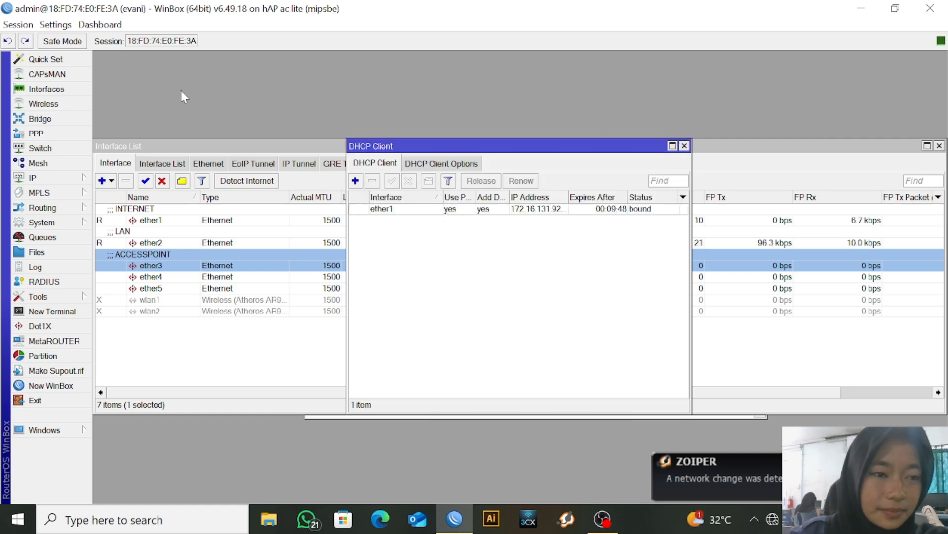
# Add the IP address 192.168.16.1/24 on ether2
pyautogui.click(84, 177)
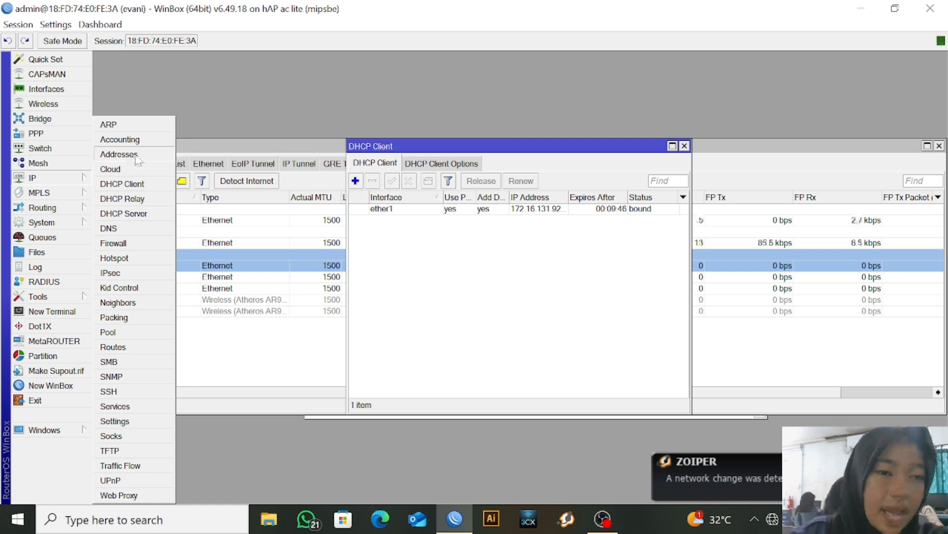
pyautogui.click(119, 154)
pyautogui.click(408, 172)
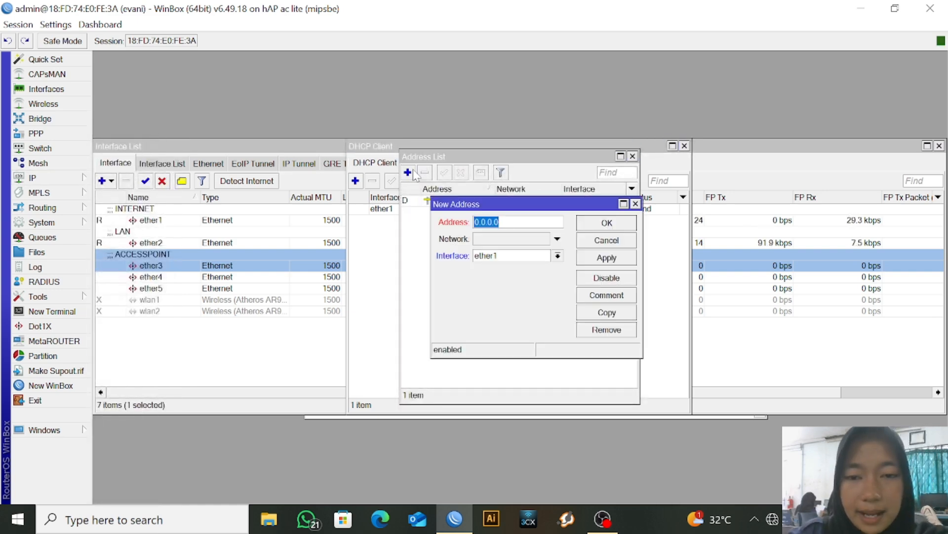
pyautogui.write('1')
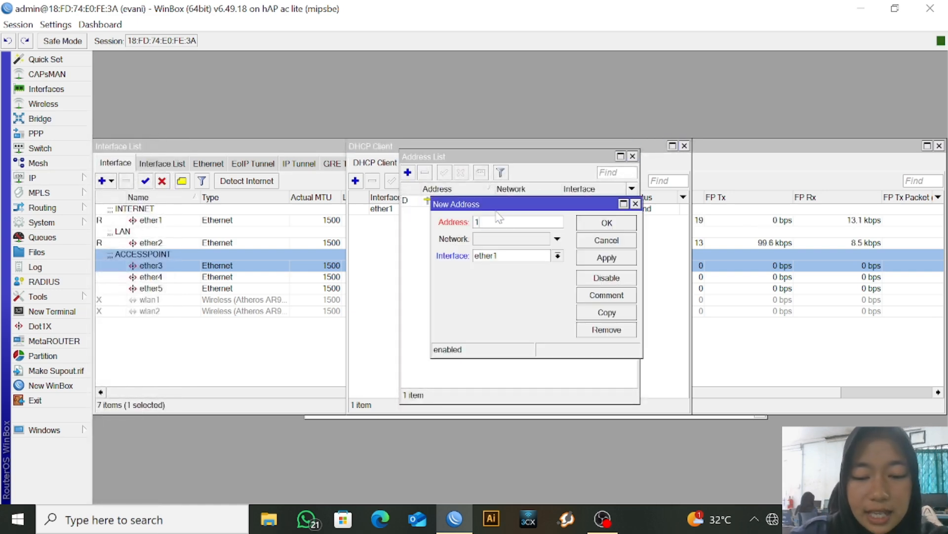
pyautogui.write('92.168')
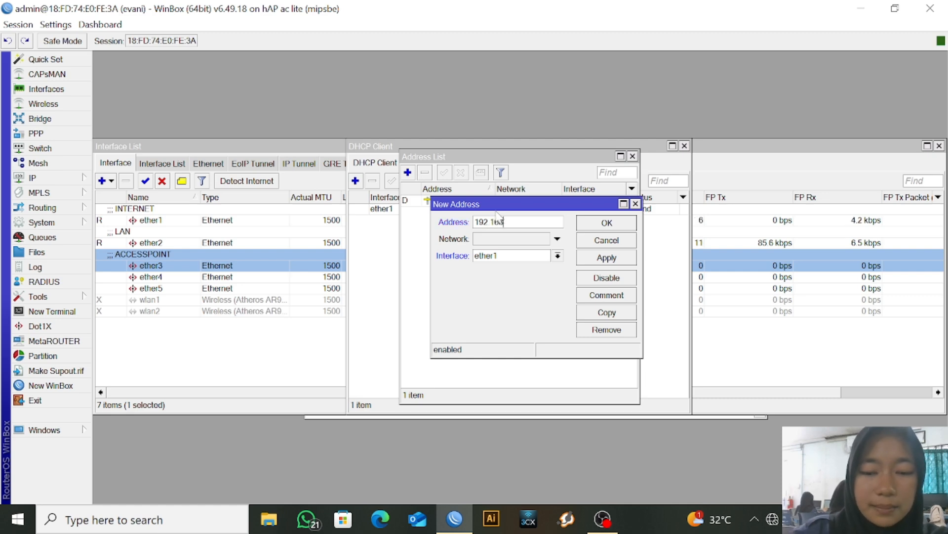
pyautogui.write('.16.1/24')
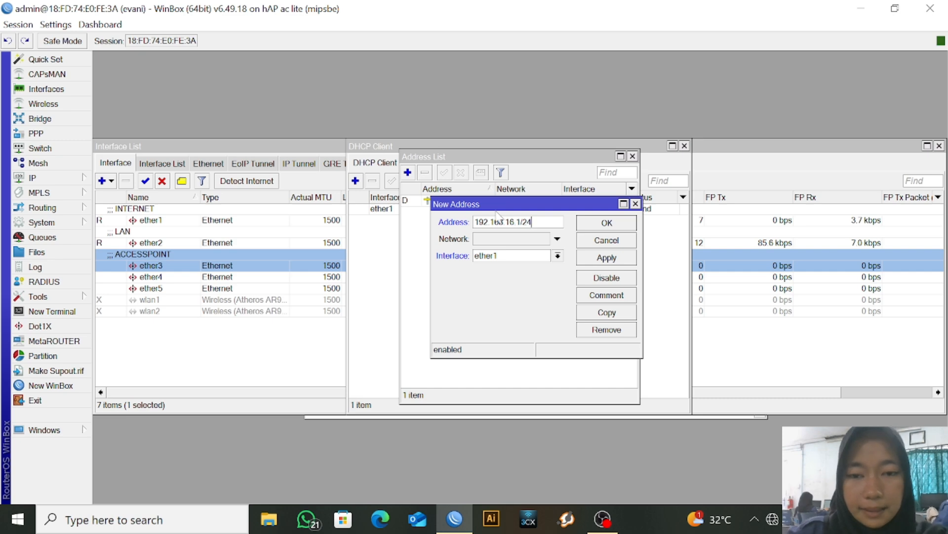
pyautogui.click(558, 255)
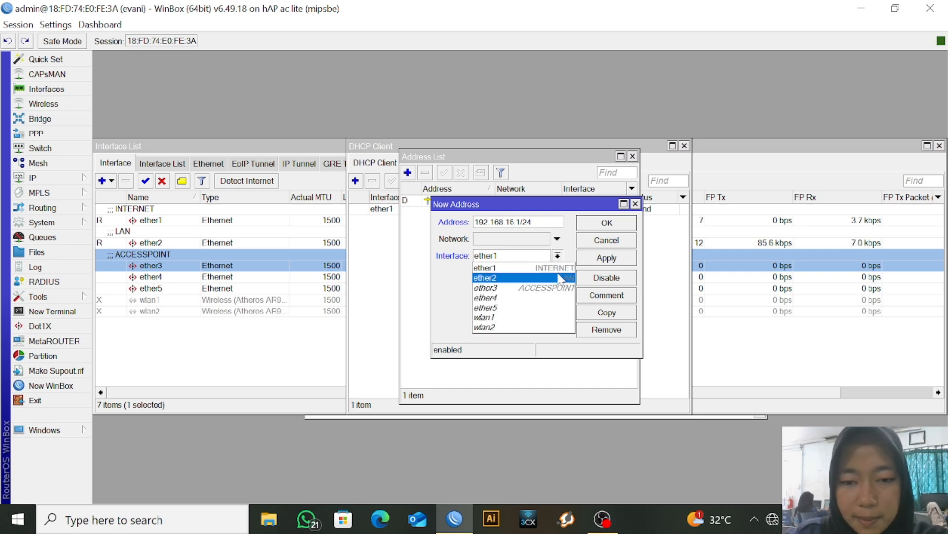
pyautogui.click(560, 278)
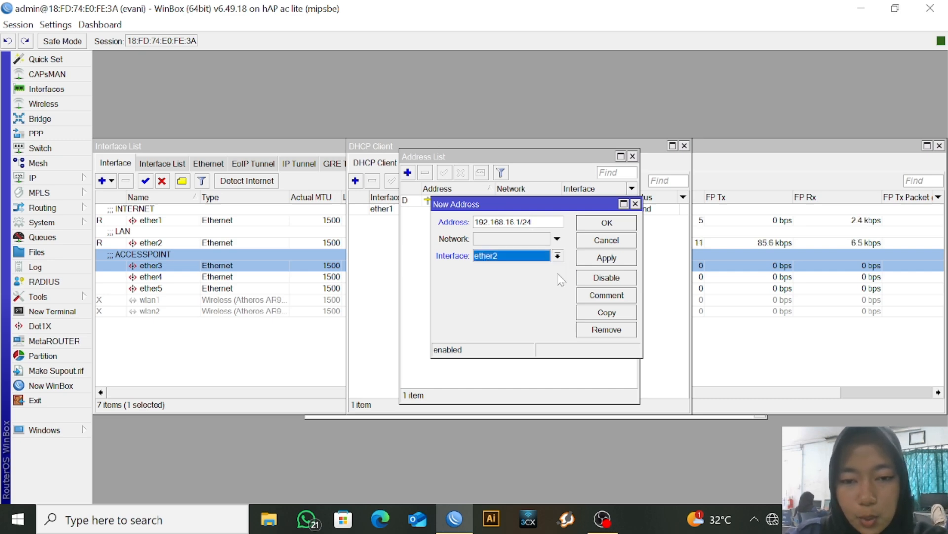
pyautogui.click(608, 258)
pyautogui.click(618, 223)
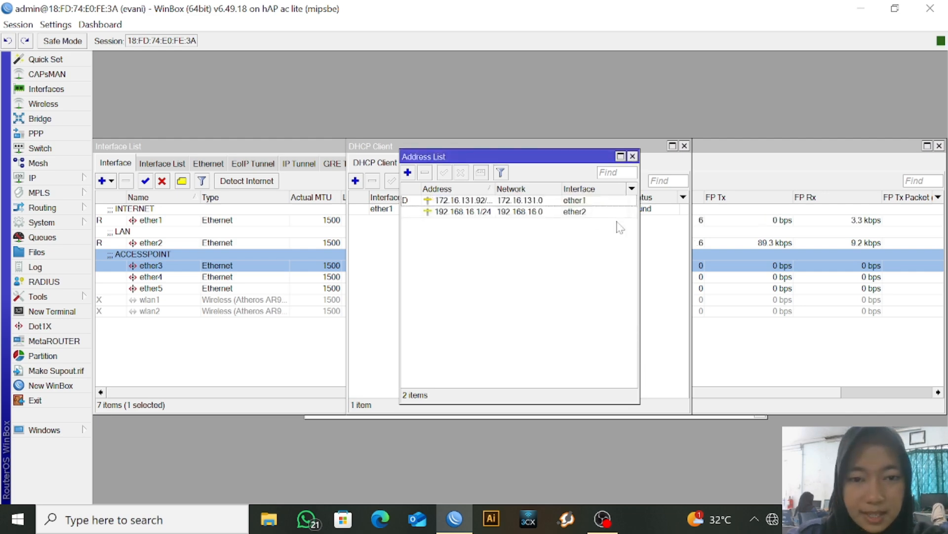
# Add the IP address 192.168.17.1/24 on ether3
pyautogui.click(407, 173)
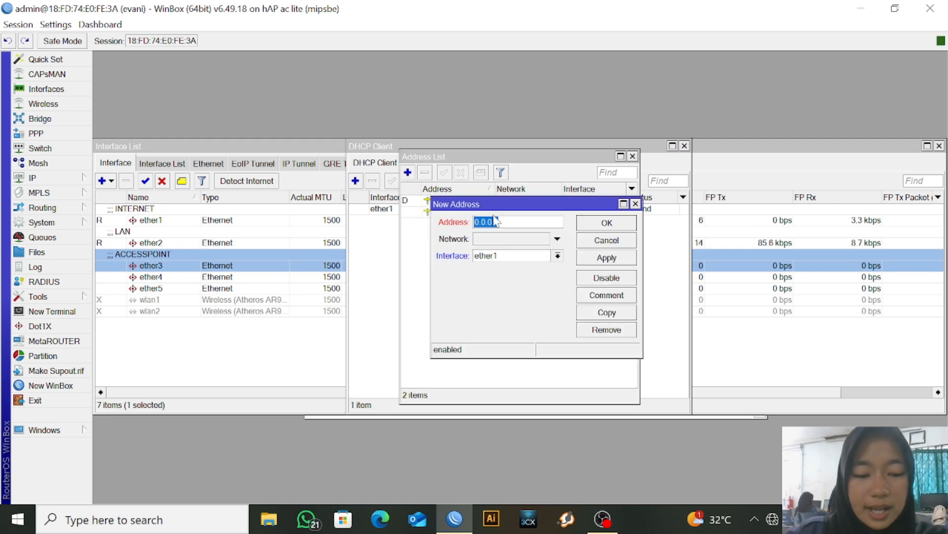
pyautogui.write('192.1')
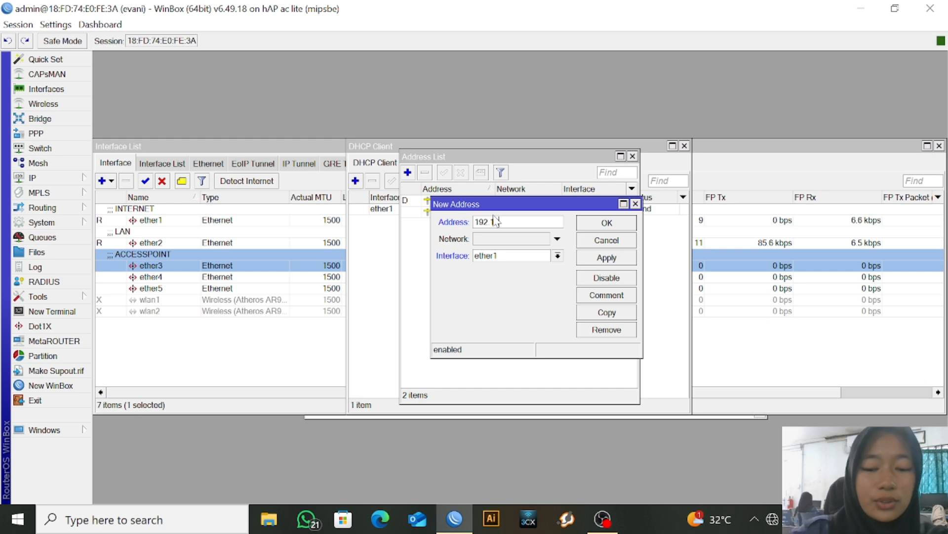
pyautogui.write('68.17.1')
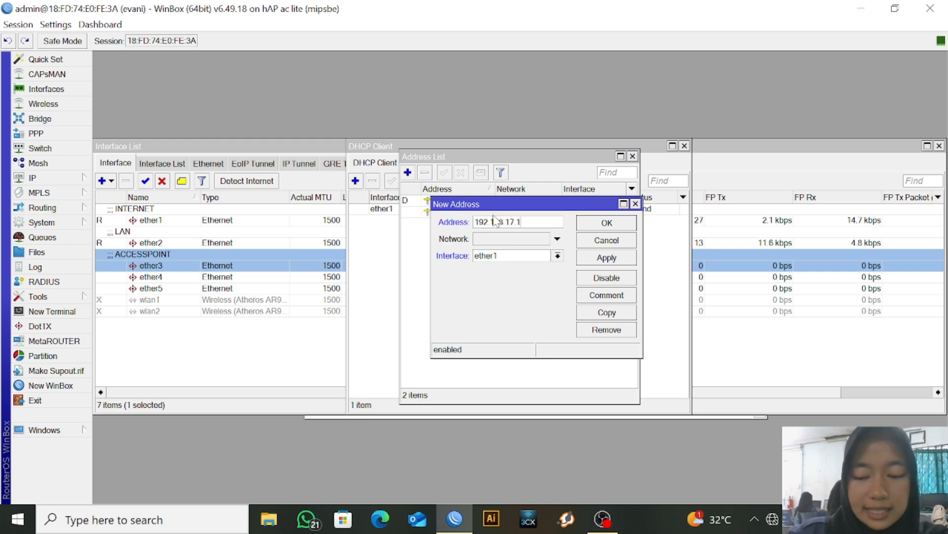
pyautogui.write('/24')
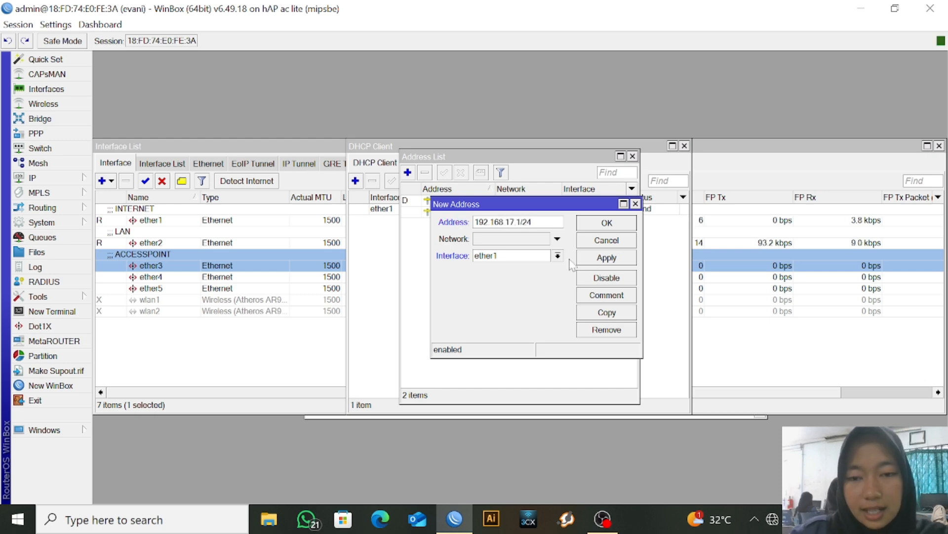
pyautogui.click(558, 257)
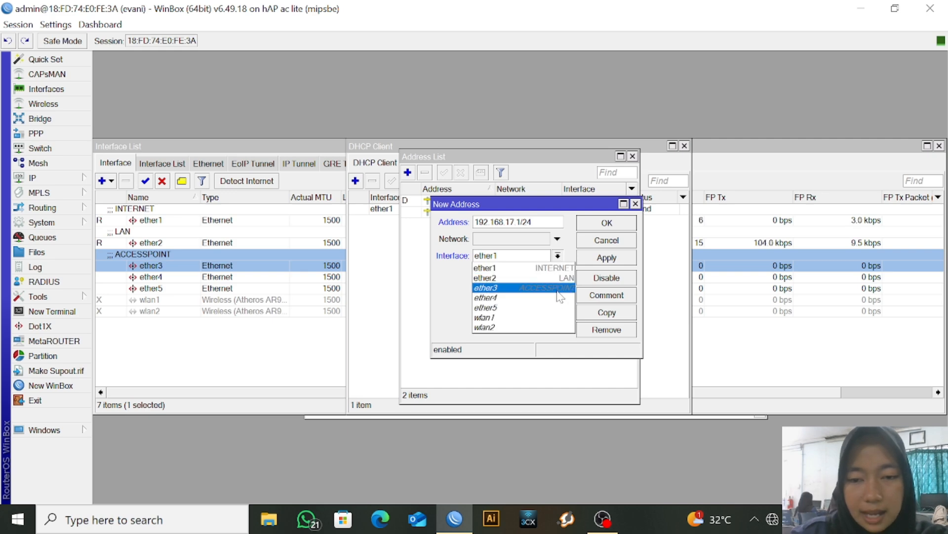
pyautogui.click(564, 277)
pyautogui.click(608, 257)
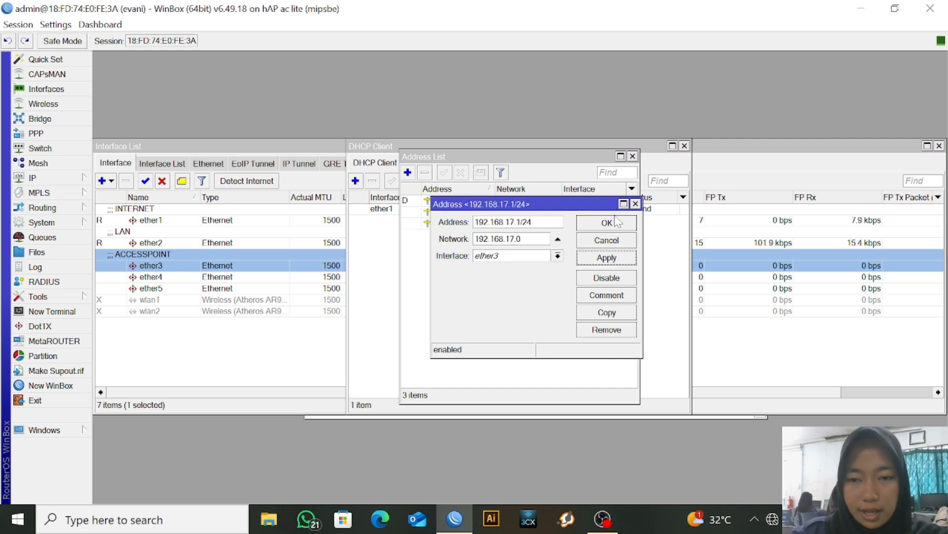
pyautogui.click(608, 223)
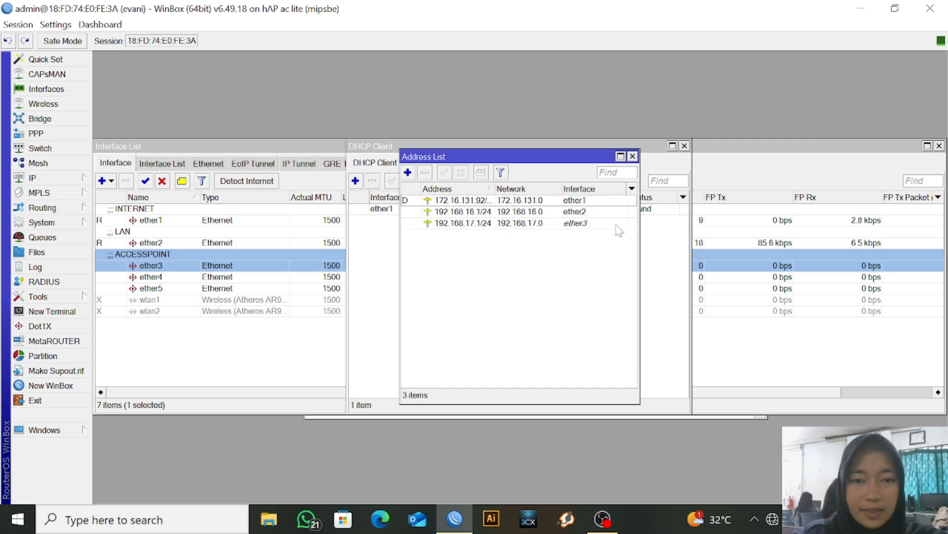
pyautogui.click(74, 179)
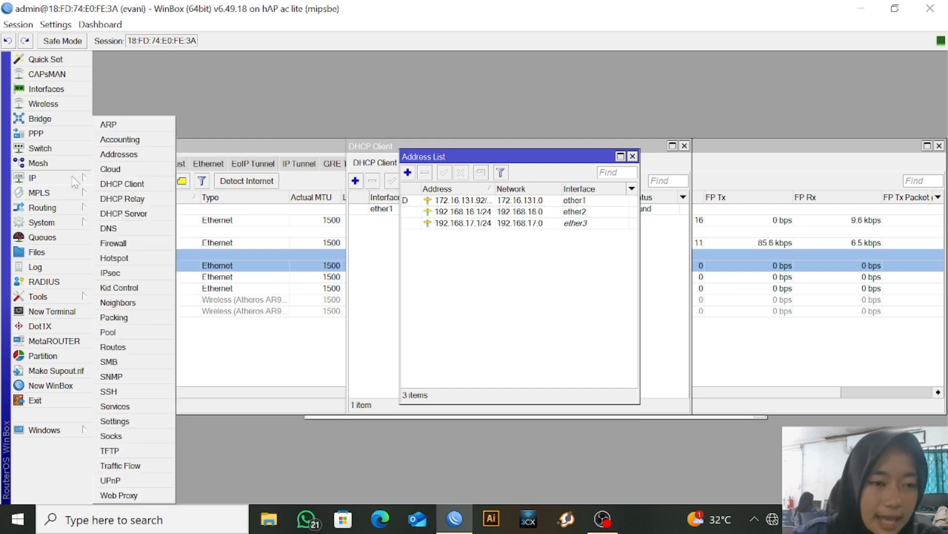
# Run DHCP Setup on ether2, accepting the suggested values
pyautogui.click(141, 213)
pyautogui.click(405, 182)
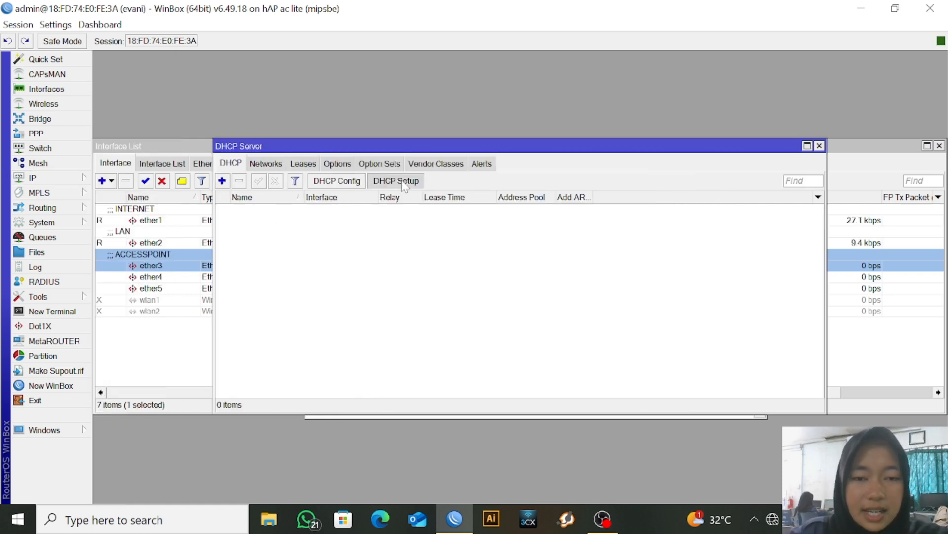
pyautogui.click(543, 275)
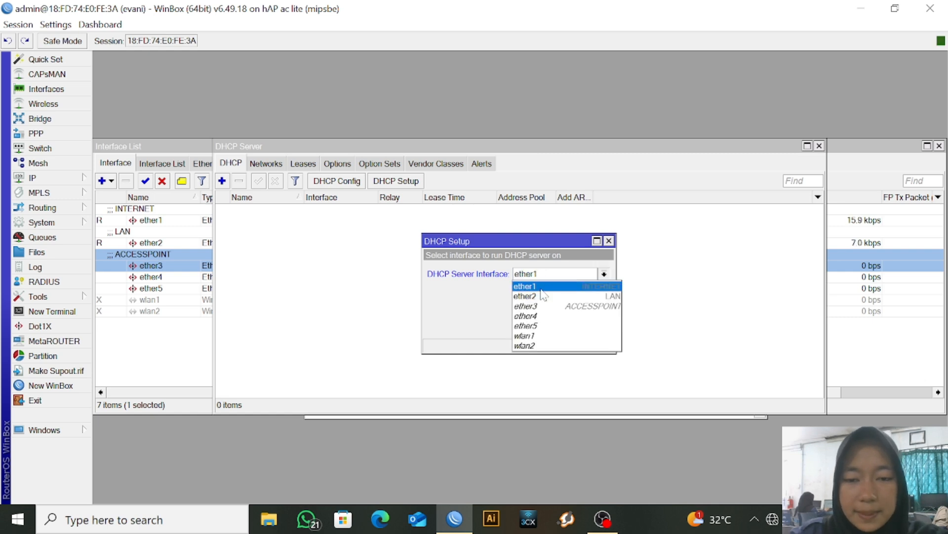
pyautogui.click(543, 295)
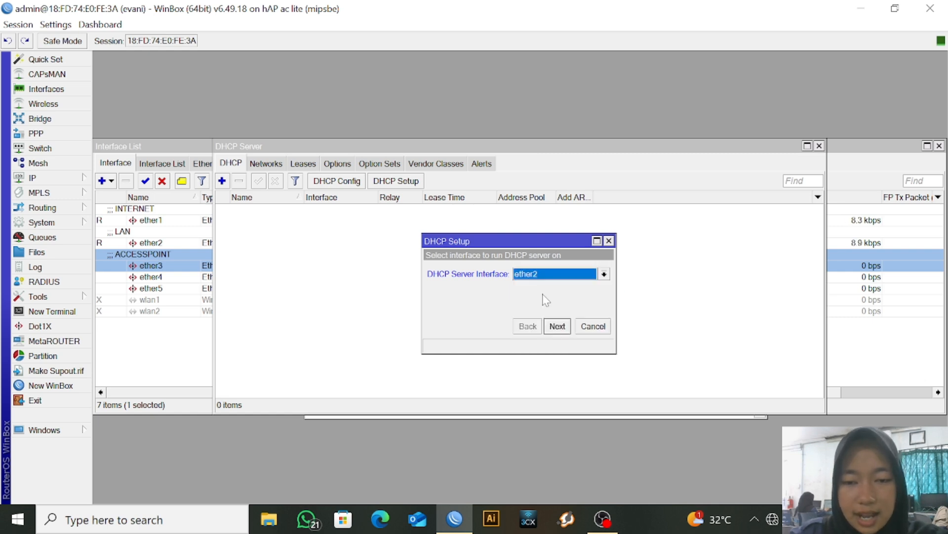
pyautogui.click(559, 326)
pyautogui.click(558, 326)
pyautogui.click(558, 326)
pyautogui.click(557, 326)
pyautogui.click(557, 326)
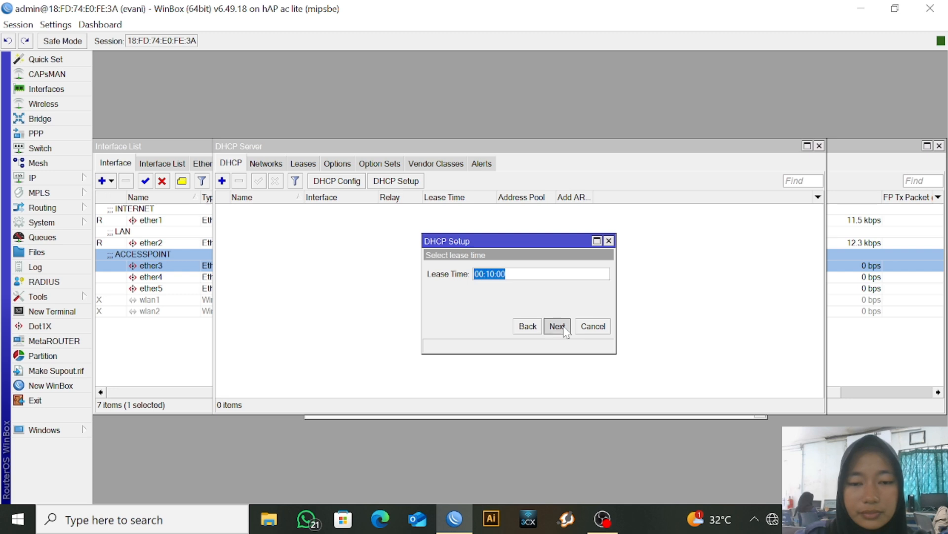
pyautogui.click(526, 271)
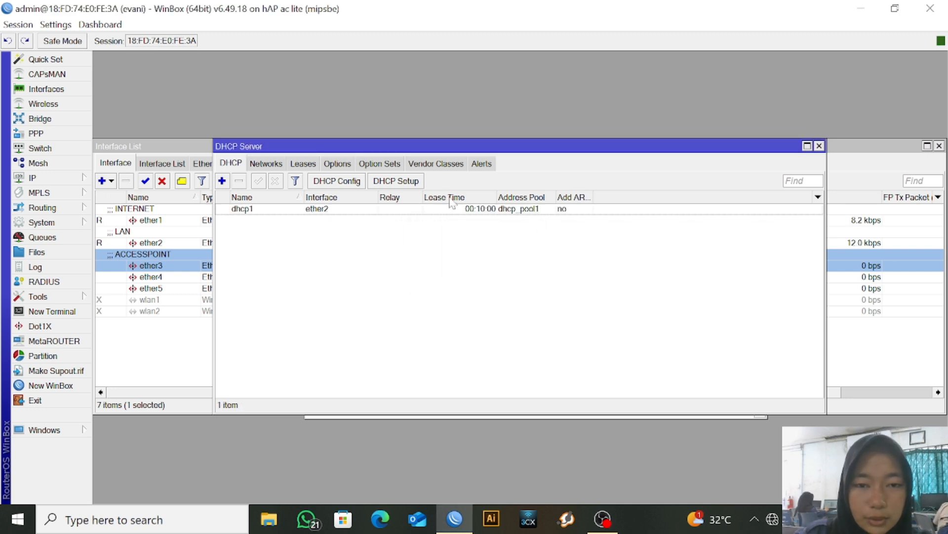
pyautogui.click(410, 167)
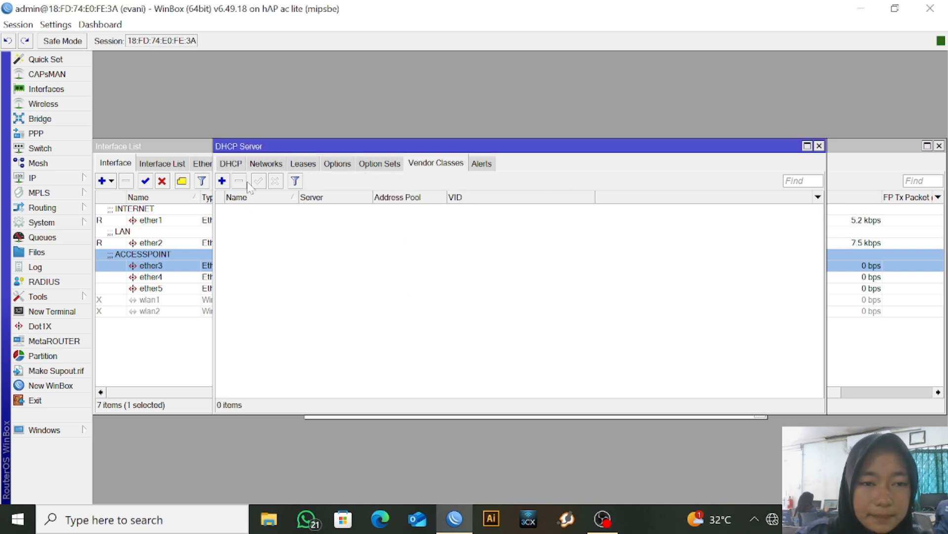
# Run DHCP Setup on ether3, accepting gateway 192.168.17.1 and the other defaults
pyautogui.click(230, 163)
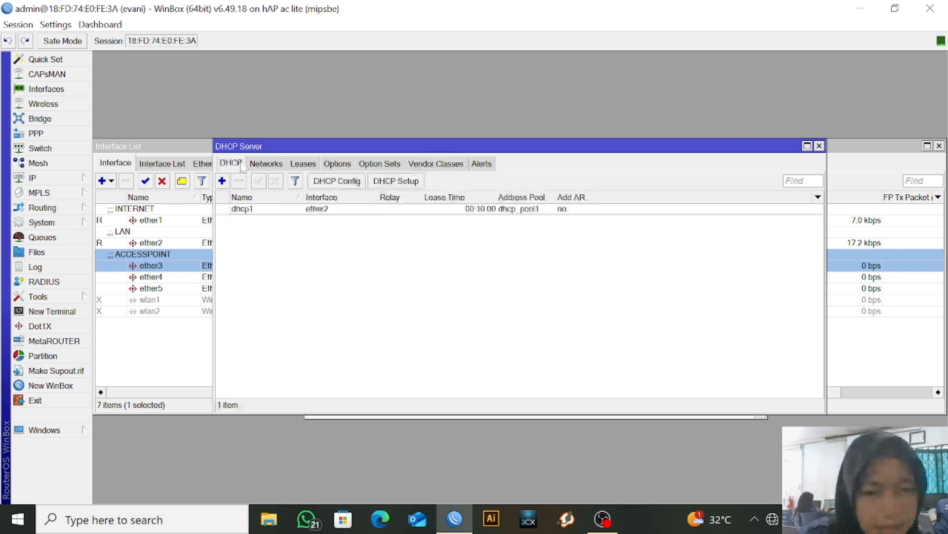
pyautogui.click(396, 181)
pyautogui.click(533, 275)
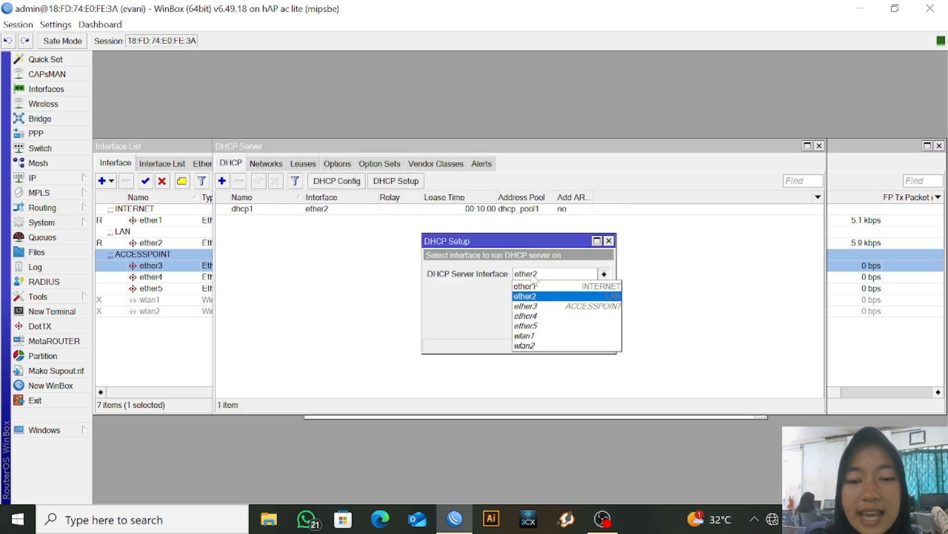
pyautogui.click(542, 306)
pyautogui.click(557, 327)
pyautogui.click(557, 326)
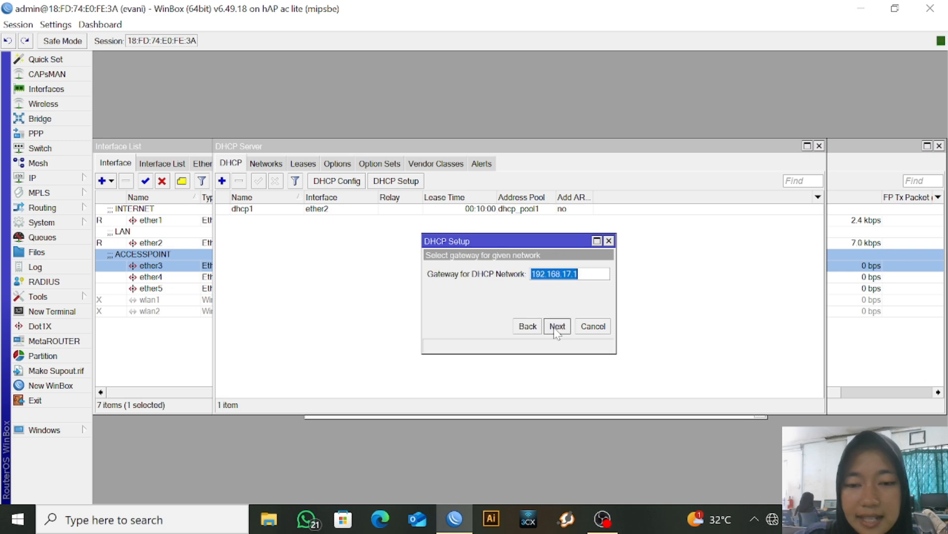
pyautogui.click(557, 327)
pyautogui.click(556, 326)
pyautogui.click(557, 327)
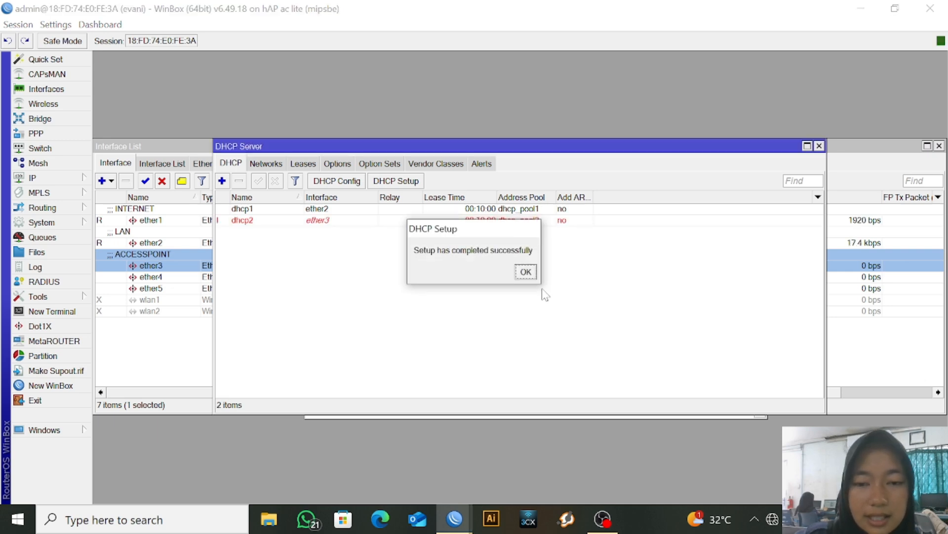
pyautogui.click(526, 273)
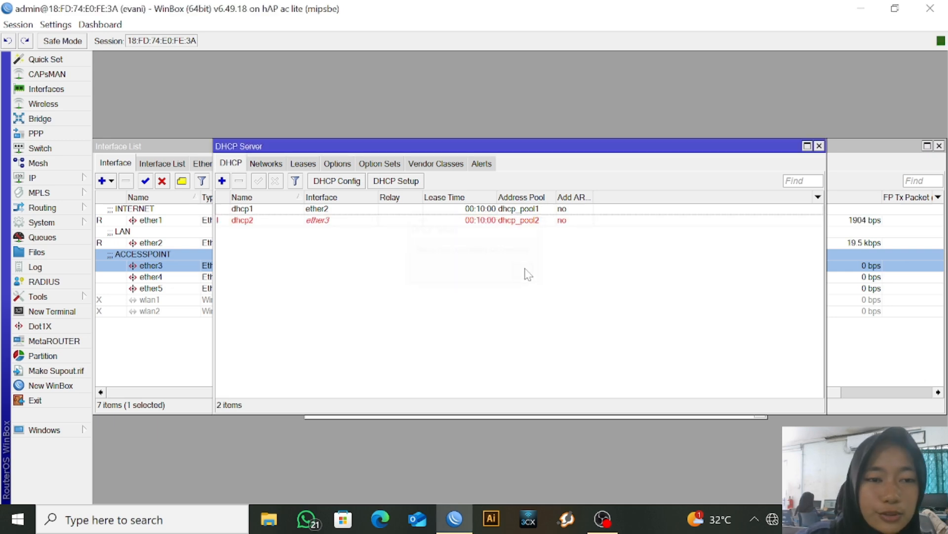
pyautogui.click(56, 179)
# Create a NAT rule: chain srcnat, out-interface ether1, action masquerade
pyautogui.click(113, 243)
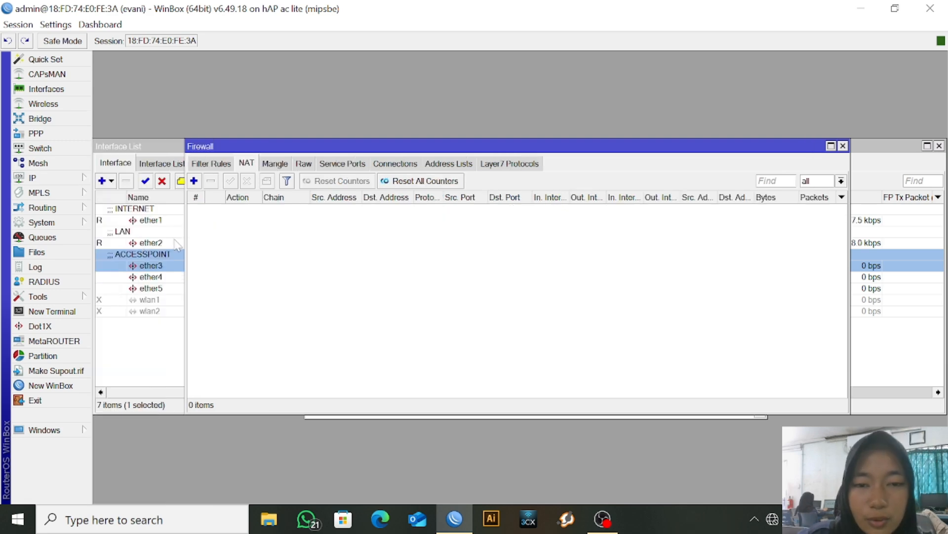
pyautogui.click(225, 163)
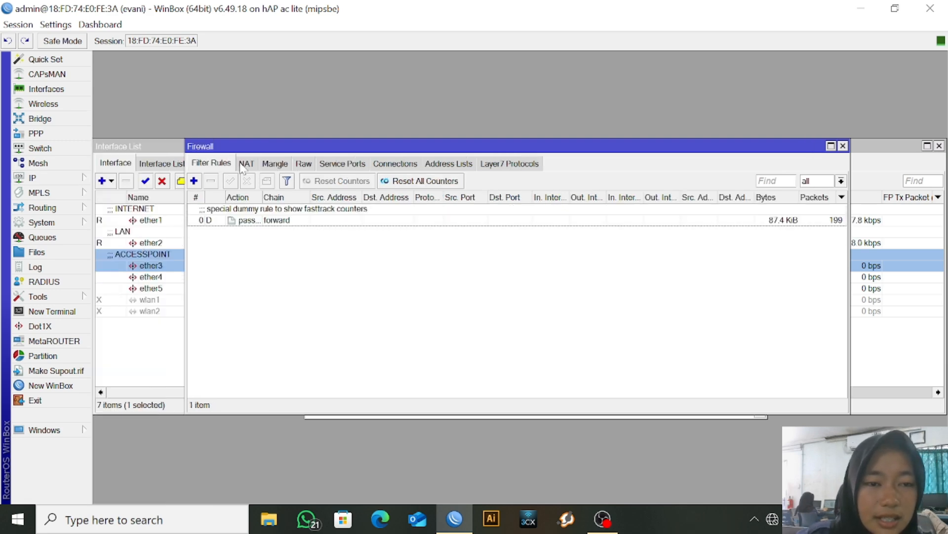
pyautogui.click(253, 164)
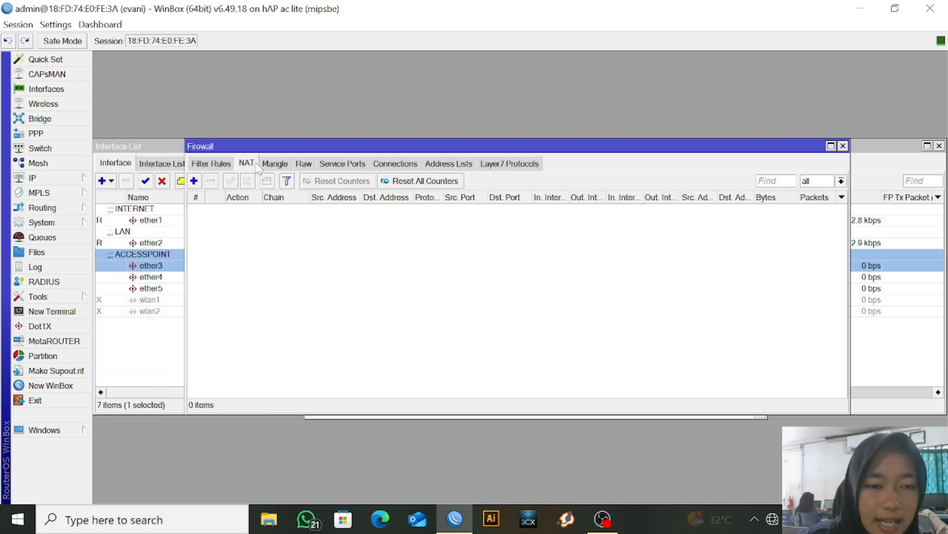
pyautogui.click(194, 180)
pyautogui.click(433, 144)
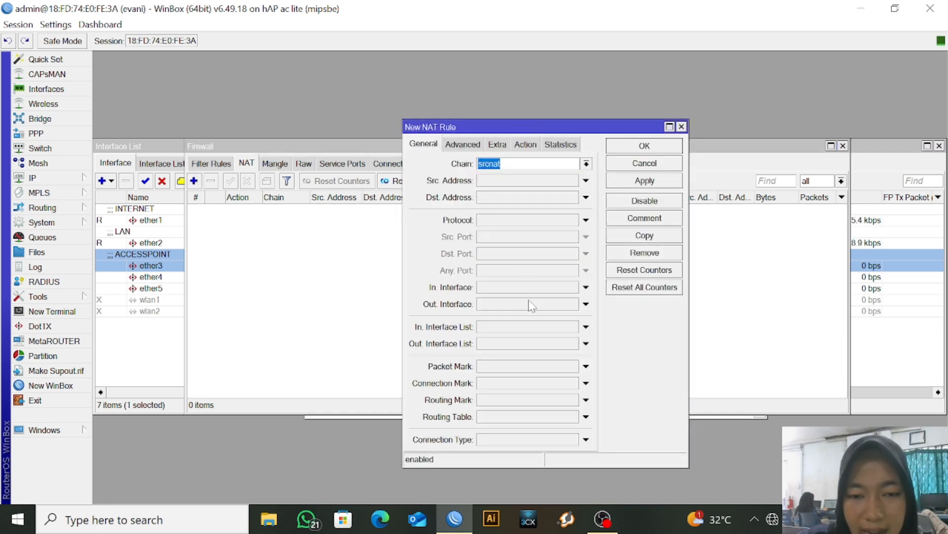
pyautogui.click(586, 304)
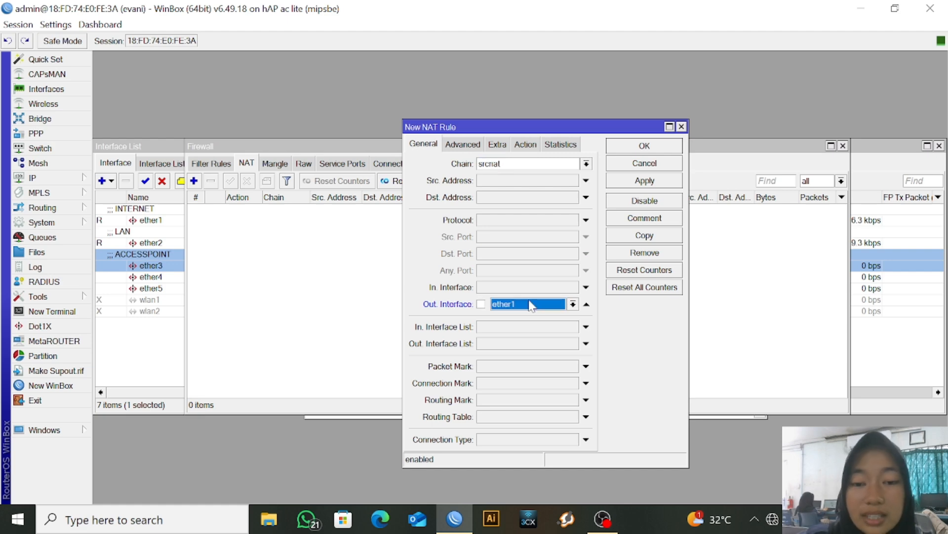
pyautogui.click(537, 147)
pyautogui.click(535, 164)
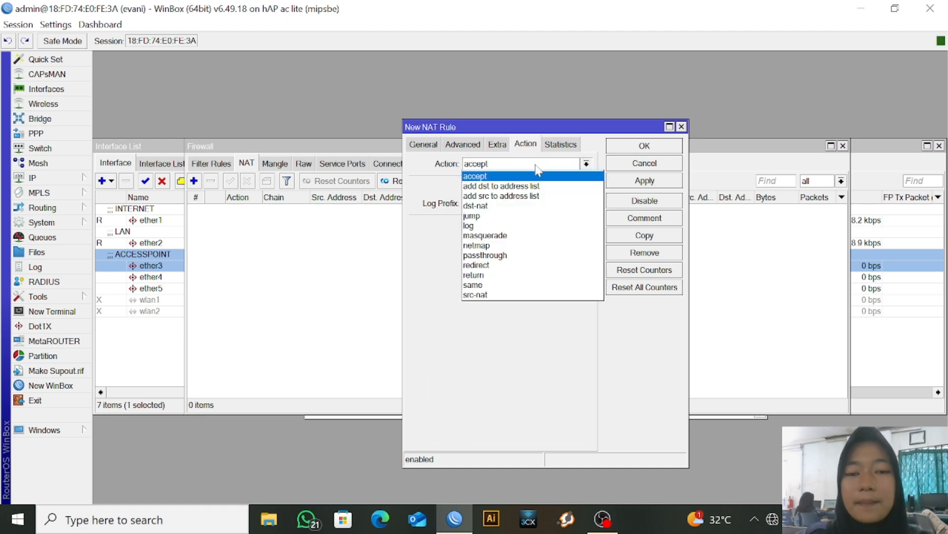
pyautogui.click(524, 236)
pyautogui.click(637, 182)
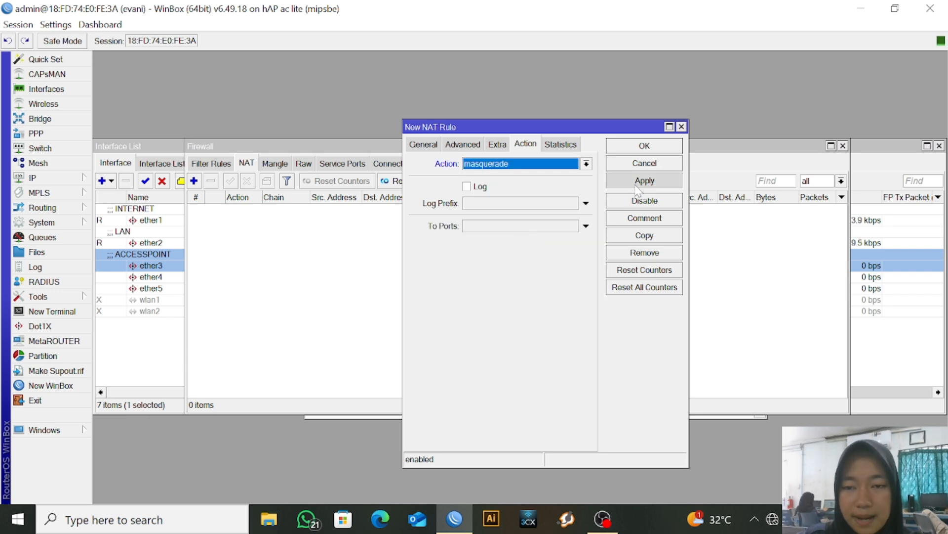
pyautogui.click(644, 145)
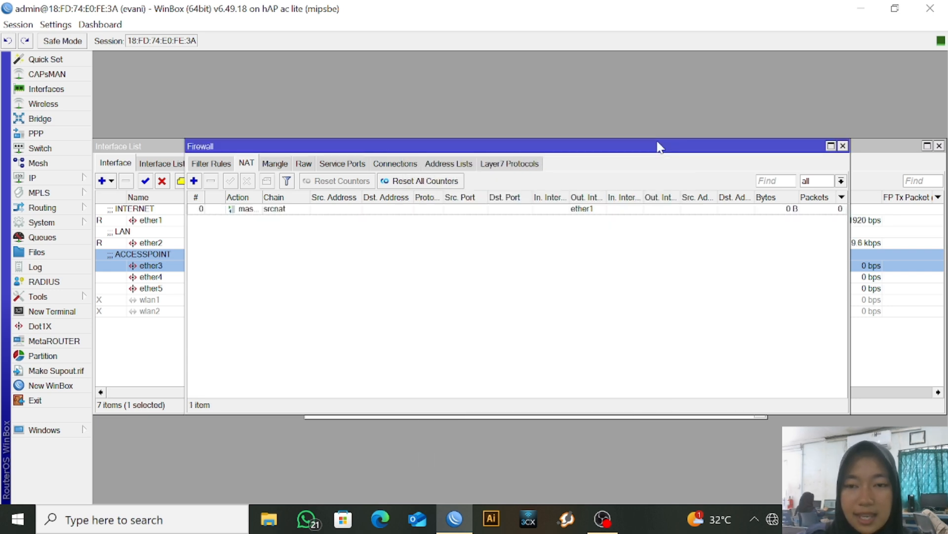
# In a RouterOS terminal, set and confirm a new admin password
pyautogui.click(67, 315)
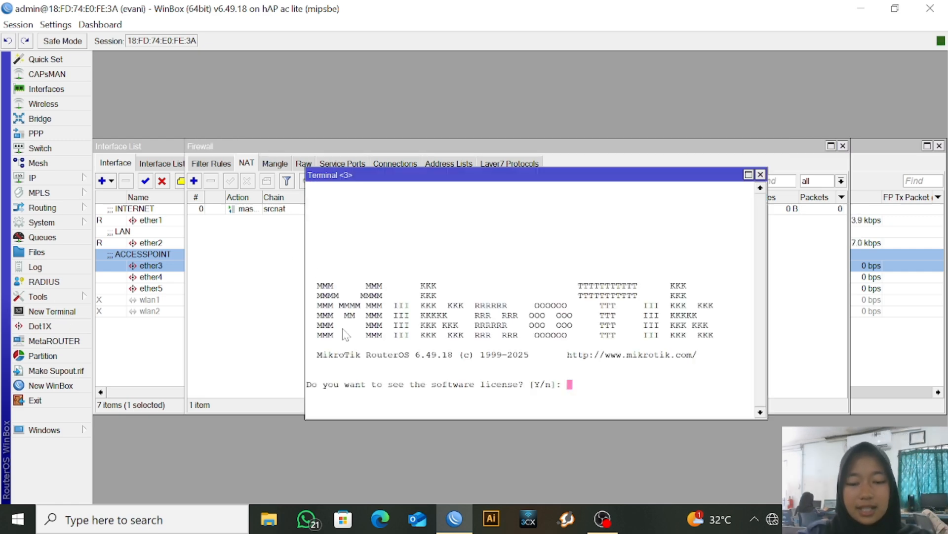
pyautogui.press('Return')
pyautogui.press('Return')
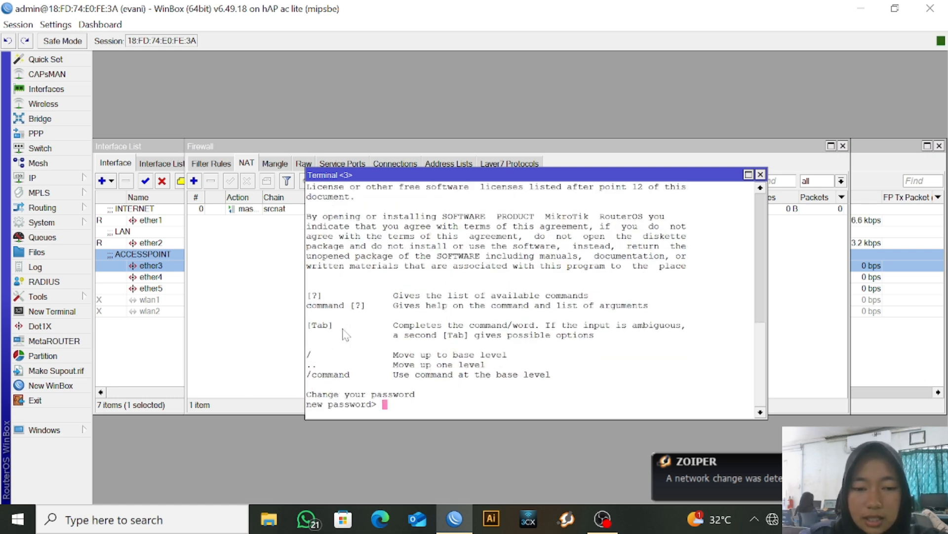
pyautogui.write('1')
pyautogui.press('Return')
pyautogui.write('1')
pyautogui.press('Return')
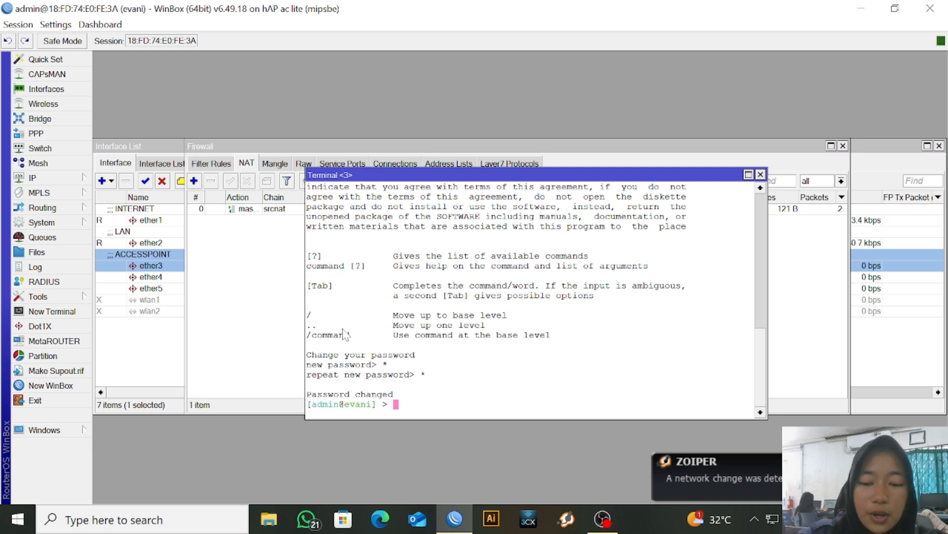
# Ping 8.8.8.8 from the router to check internet access
pyautogui.write('ping 8.8.8.8')
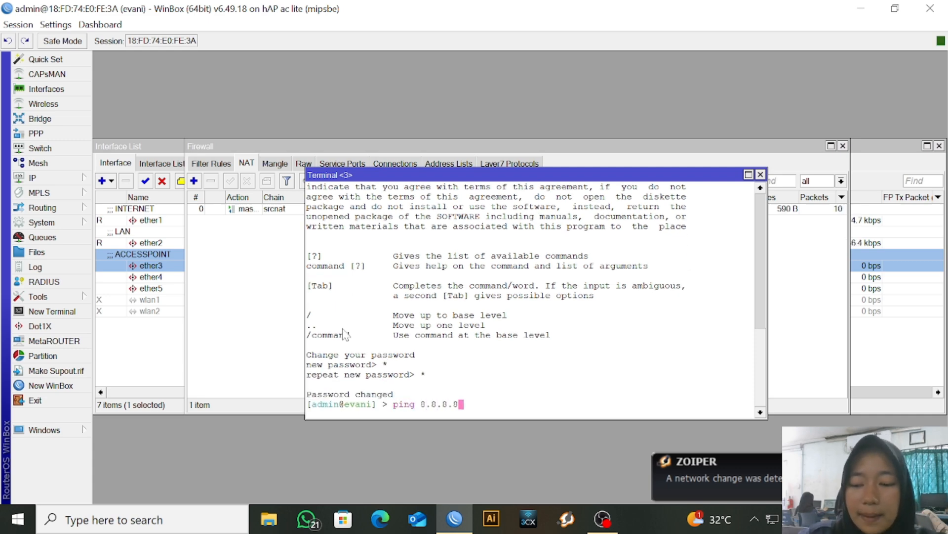
pyautogui.press('Return')
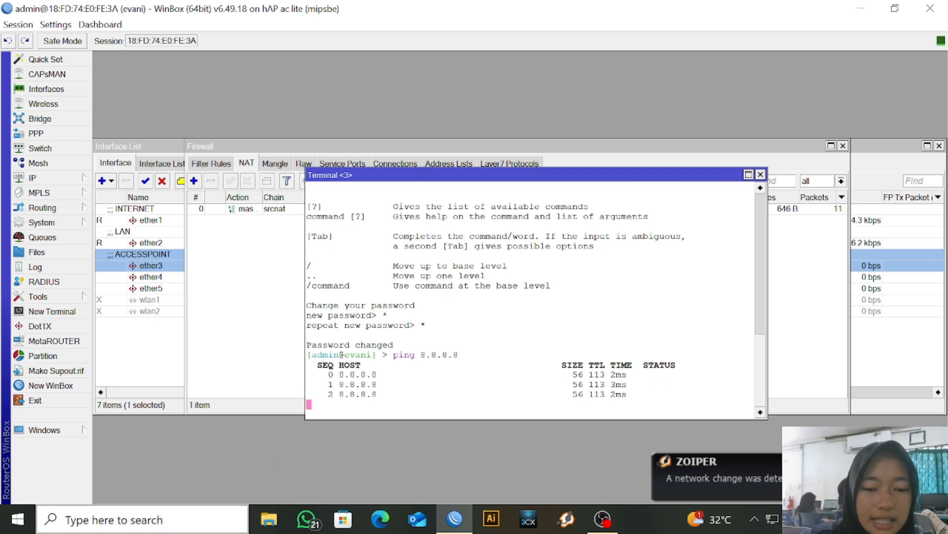
pyautogui.click(191, 519)
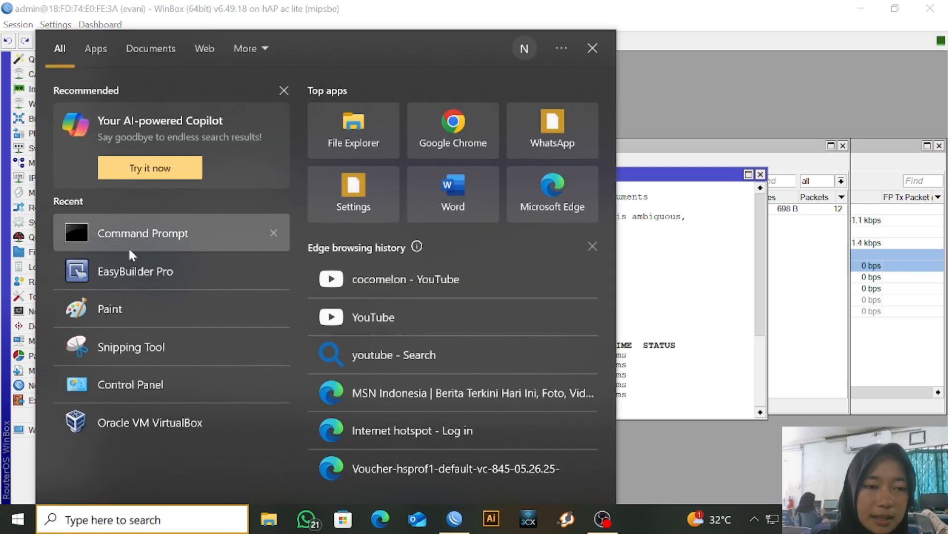
# In Command Prompt, run ipconfig /renew to refresh the PC's address
pyautogui.click(129, 249)
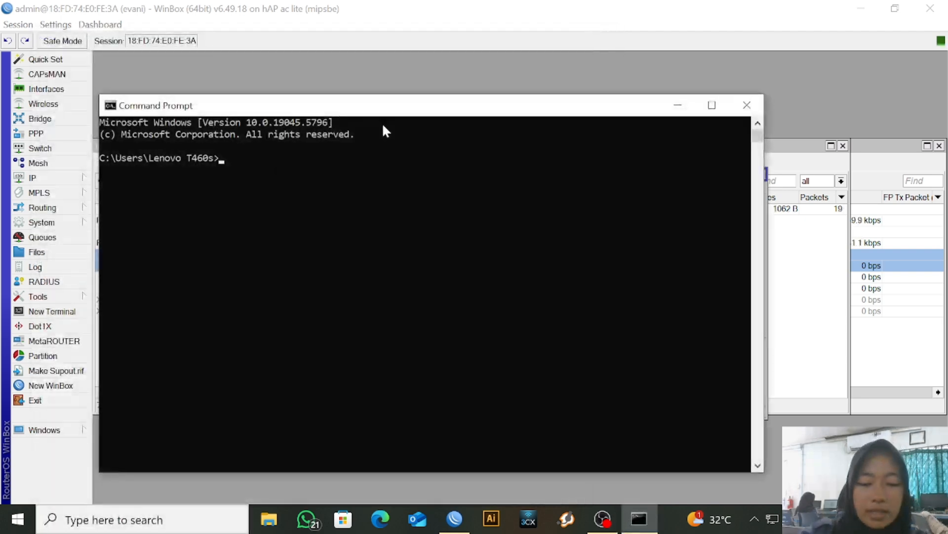
pyautogui.write('ipcon')
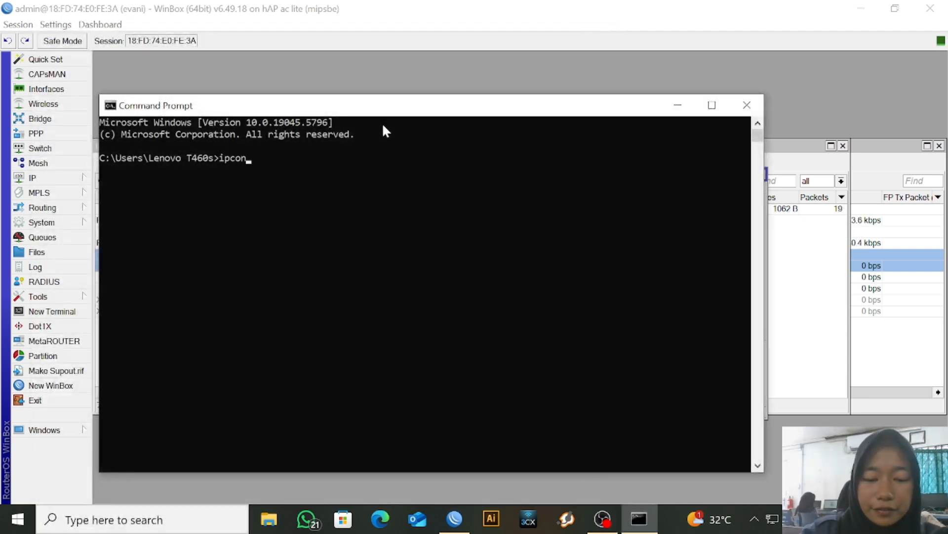
pyautogui.write('fig/rw')
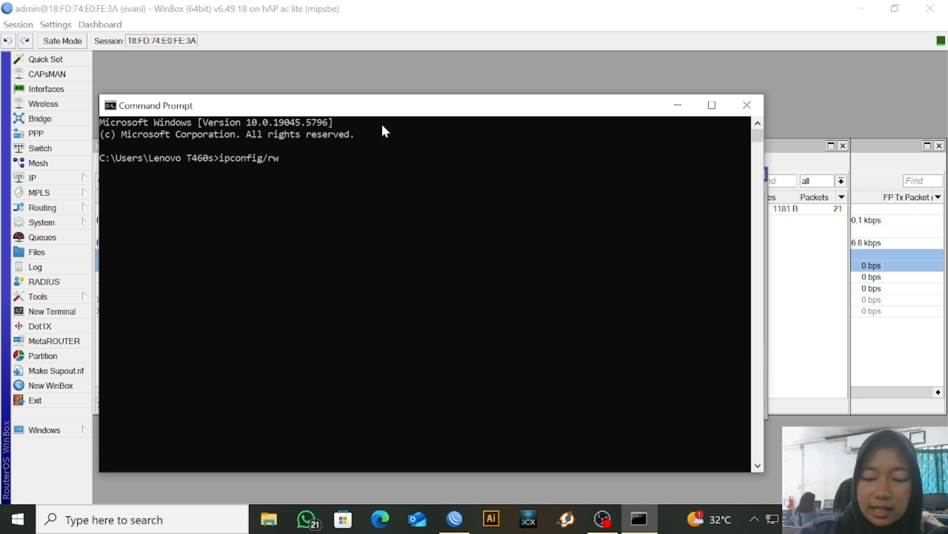
pyautogui.press('BackSpace')
pyautogui.write('ene')
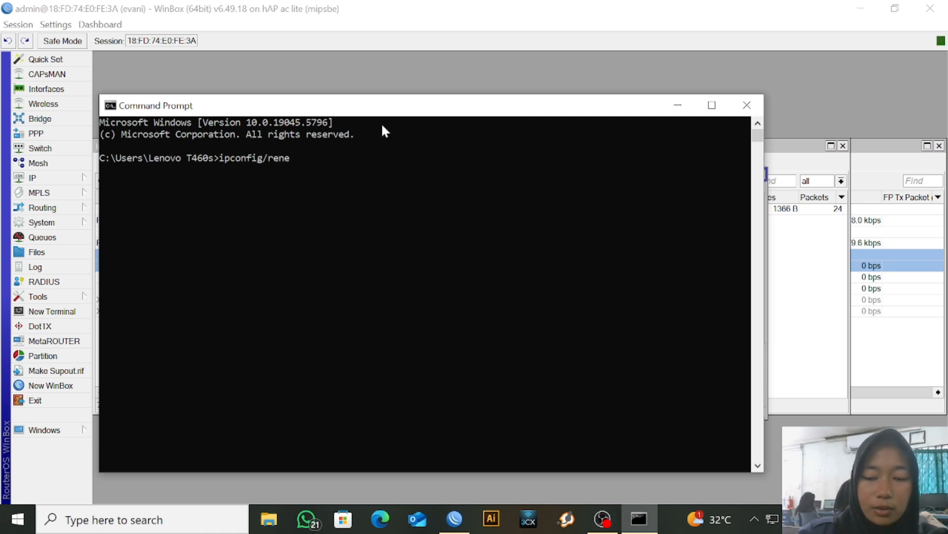
pyautogui.press('BackSpace')
pyautogui.press('BackSpace')
pyautogui.press('BackSpace')
pyautogui.press('BackSpace')
pyautogui.press('BackSpace')
pyautogui.write('/')
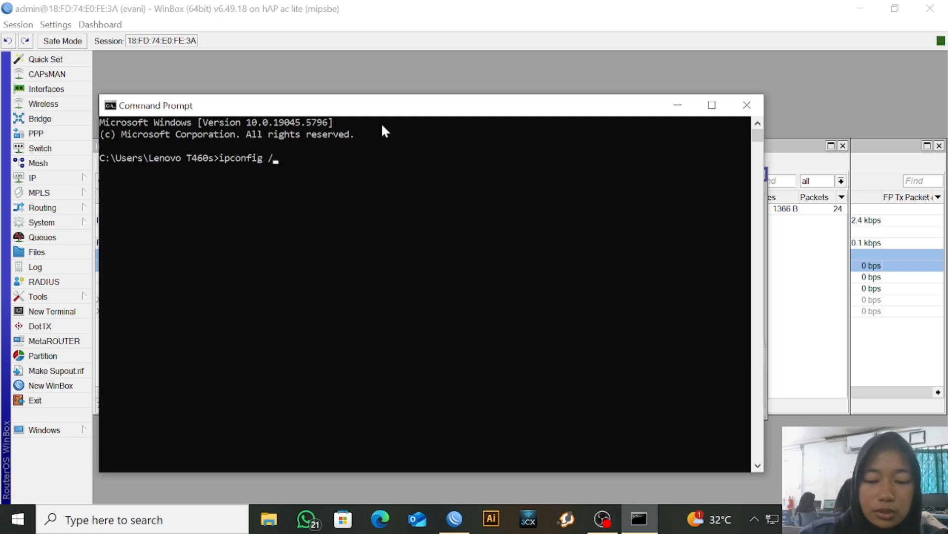
pyautogui.write('renew')
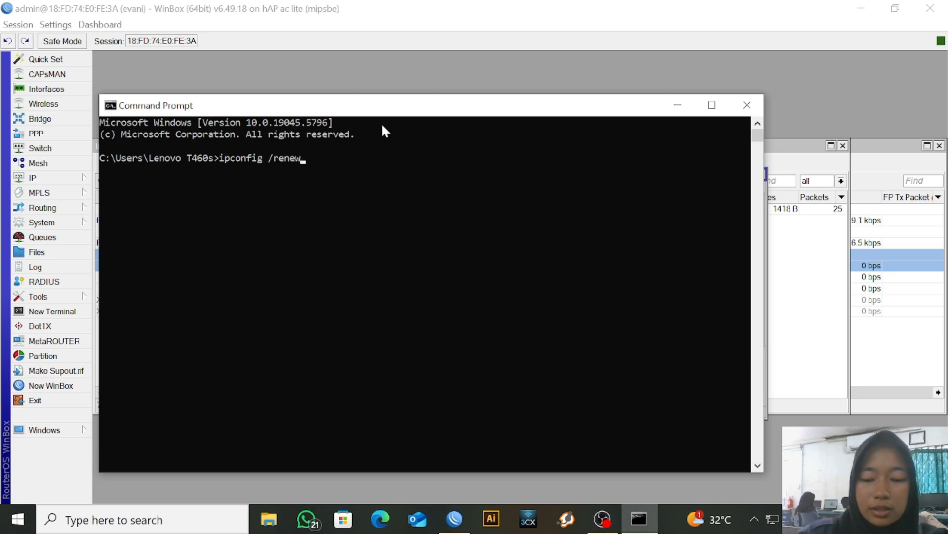
pyautogui.press('Return')
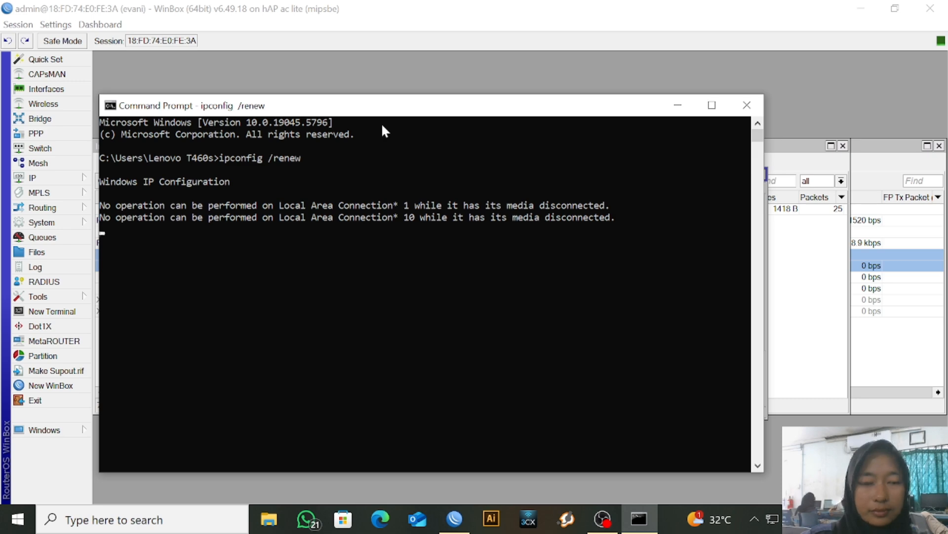
# Ping 8.8.8.8 from the PC
pyautogui.write('pi')
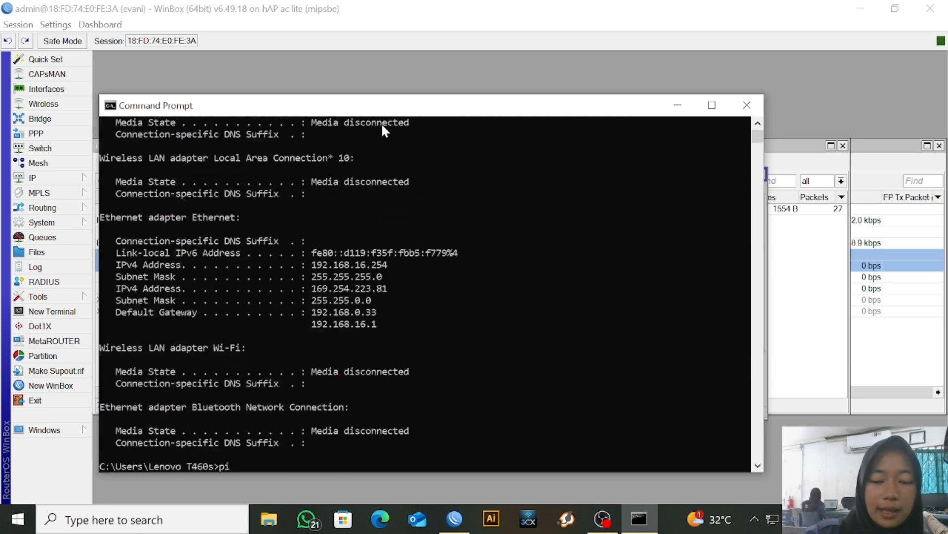
pyautogui.write('n')
pyautogui.press('BackSpace')
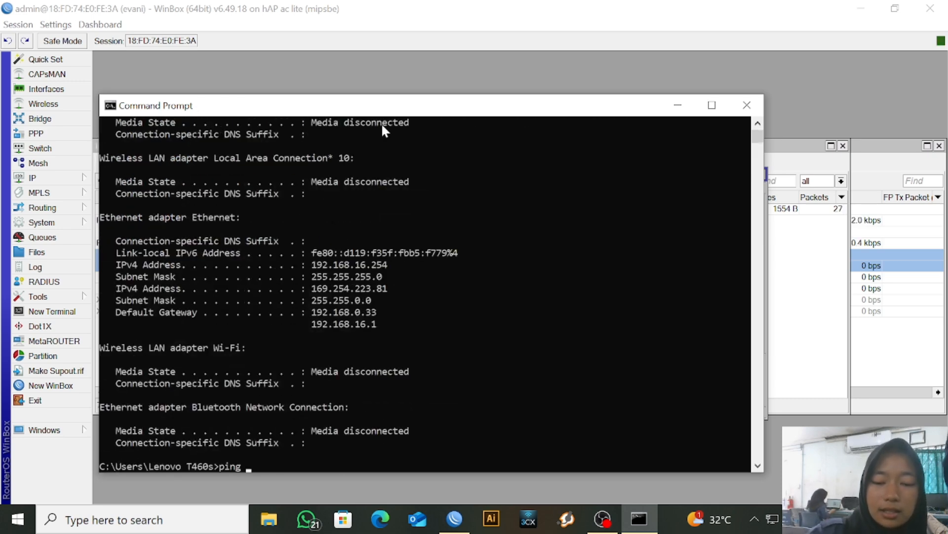
pyautogui.write('g 8,')
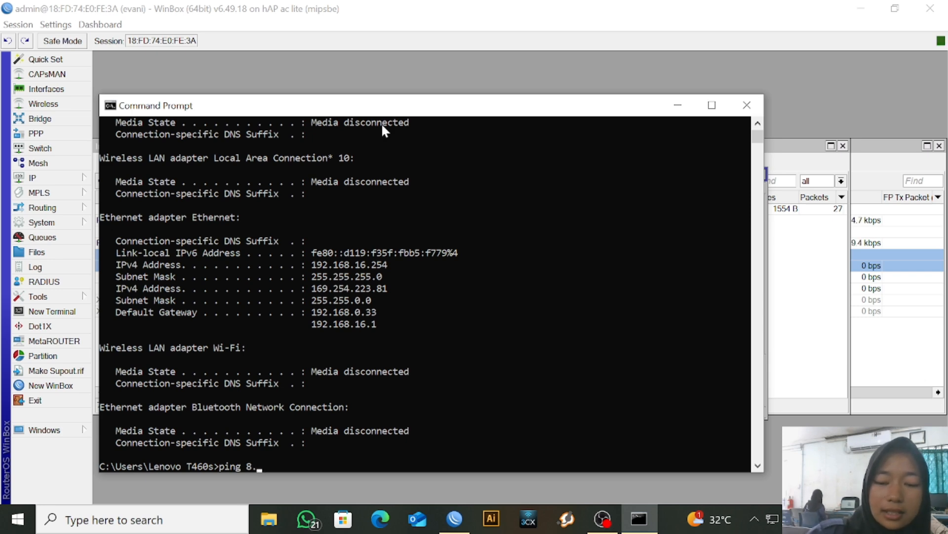
pyautogui.write('8.8.8')
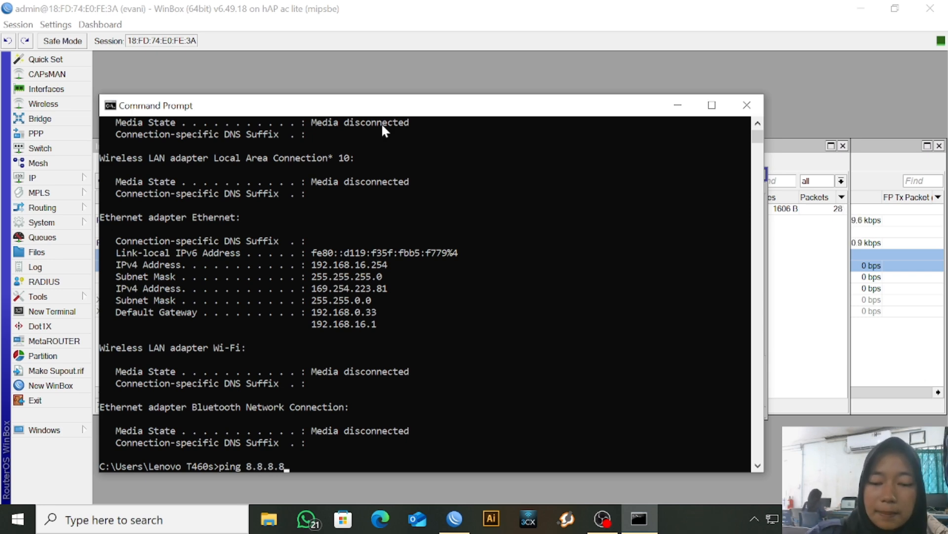
pyautogui.press('Return')
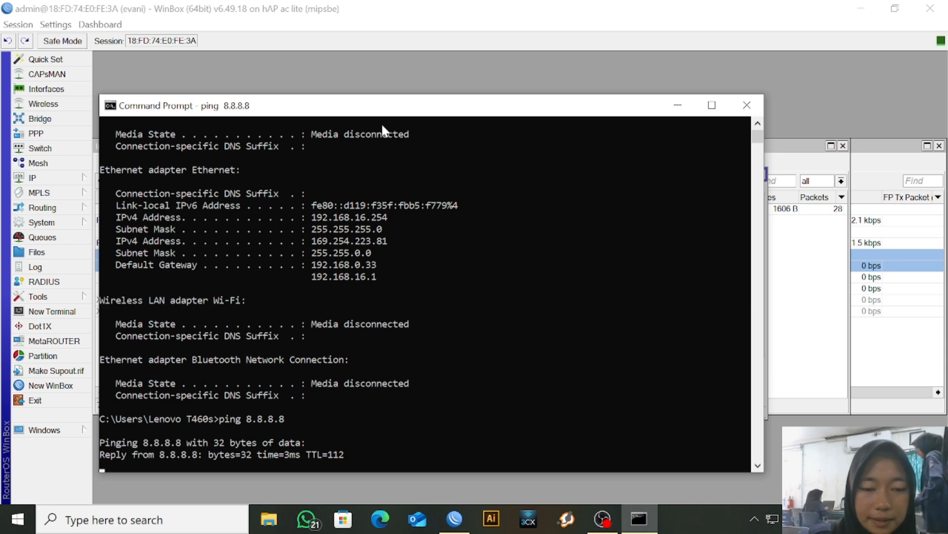
# Close Command Prompt and start Hotspot Setup on ether3
pyautogui.click(757, 114)
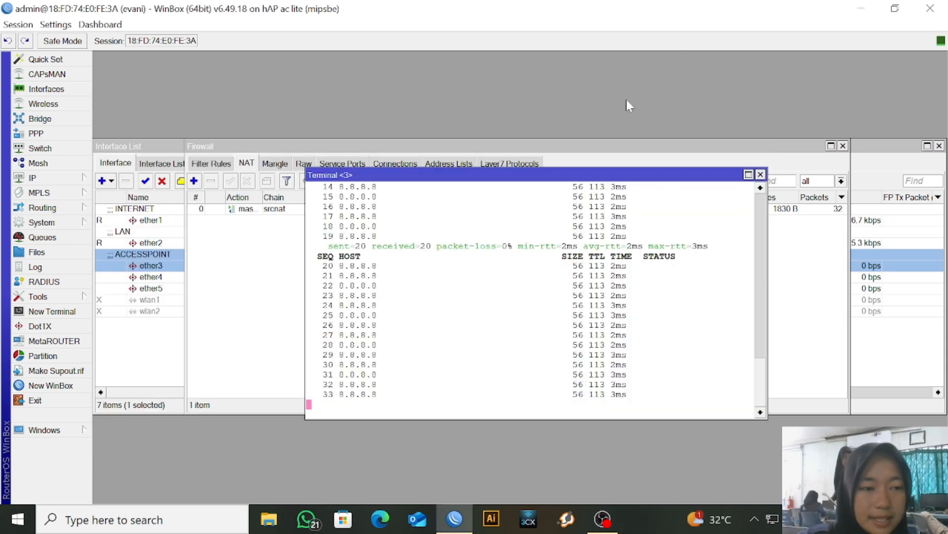
pyautogui.click(71, 178)
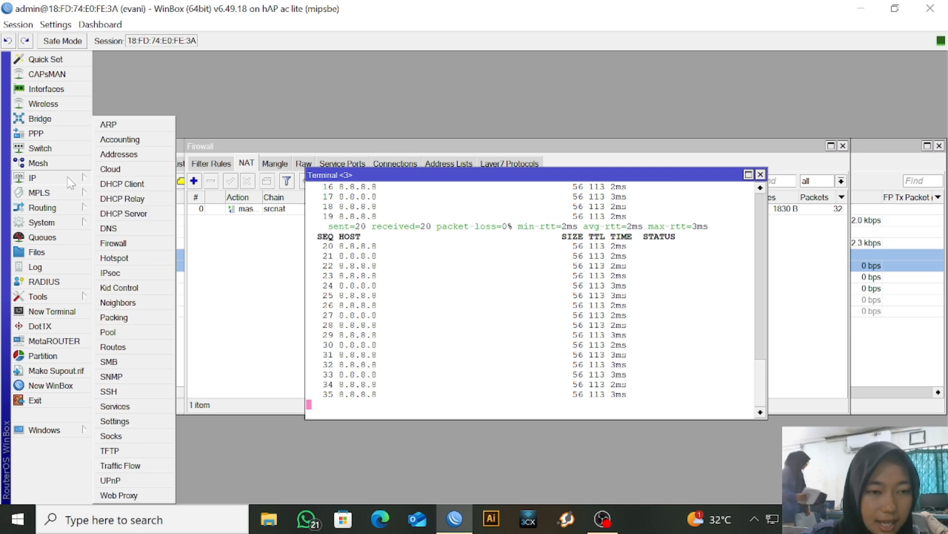
pyautogui.click(159, 257)
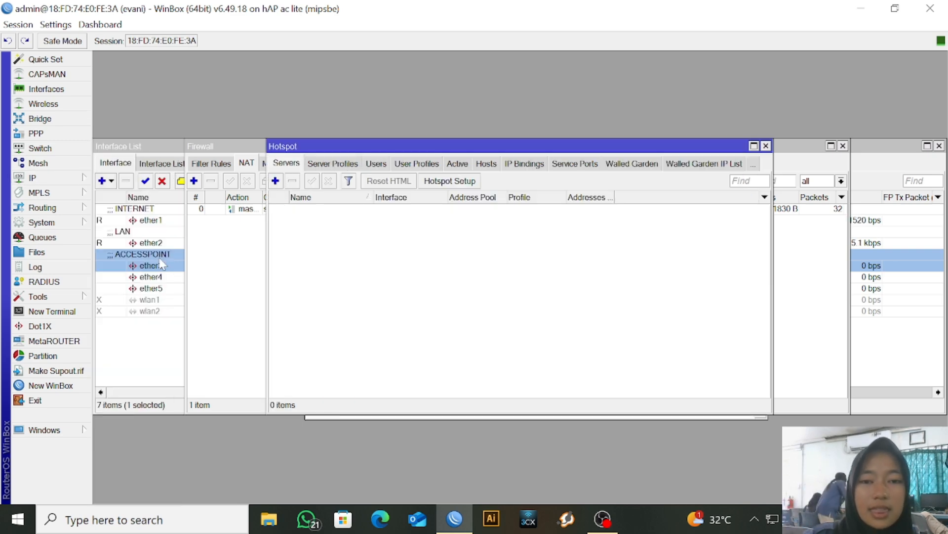
pyautogui.click(462, 184)
pyautogui.click(550, 268)
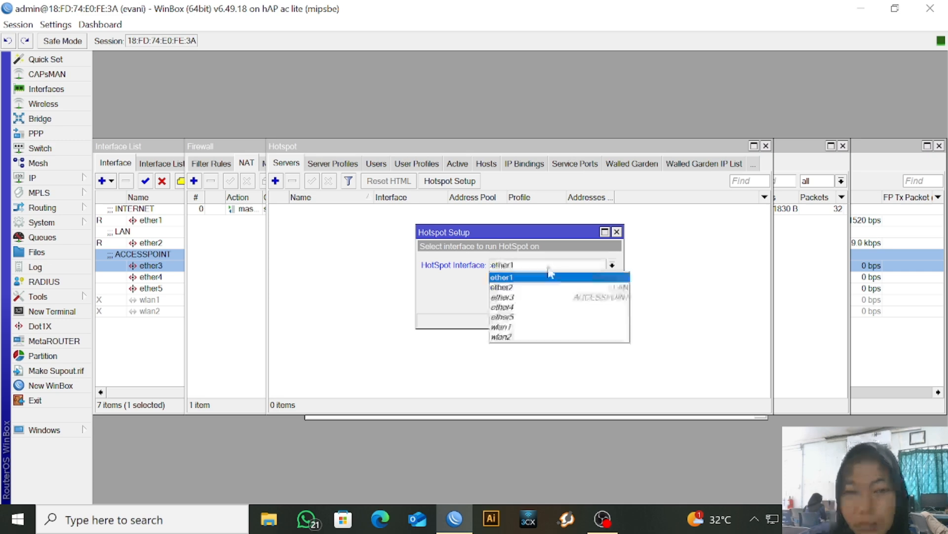
pyautogui.click(547, 297)
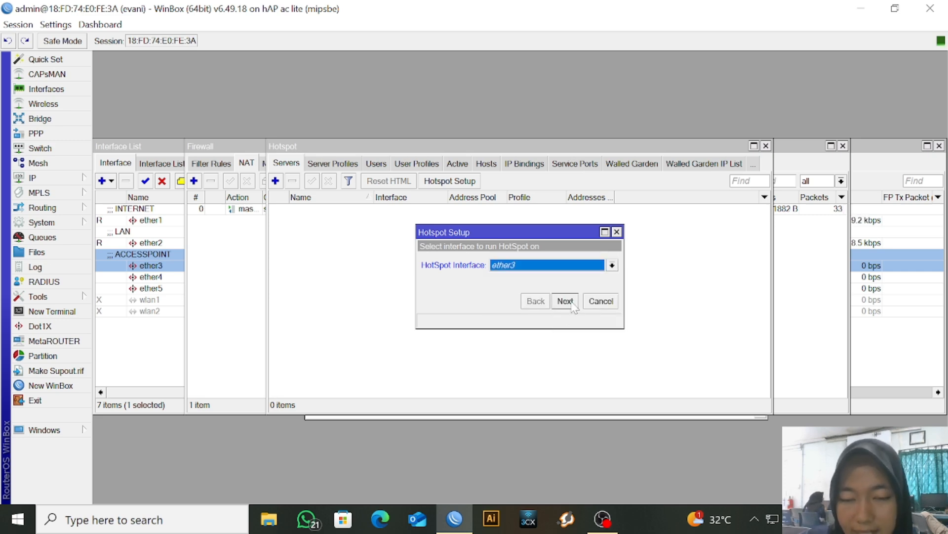
pyautogui.click(572, 304)
# Accept default address and pool, skip SSL and SMTP, keep DNS 8.8.8.8, set DNS name, finish
pyautogui.click(572, 305)
pyautogui.click(572, 305)
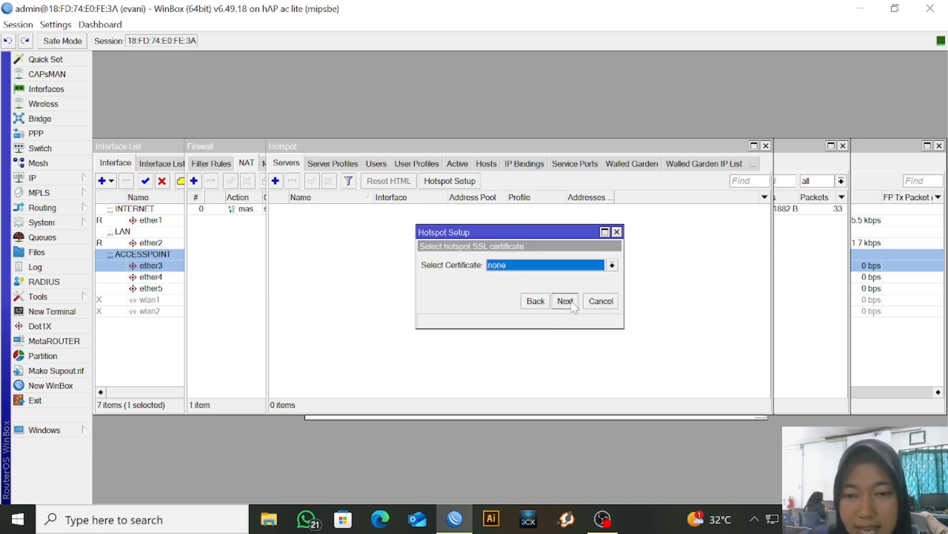
pyautogui.click(565, 301)
pyautogui.click(565, 301)
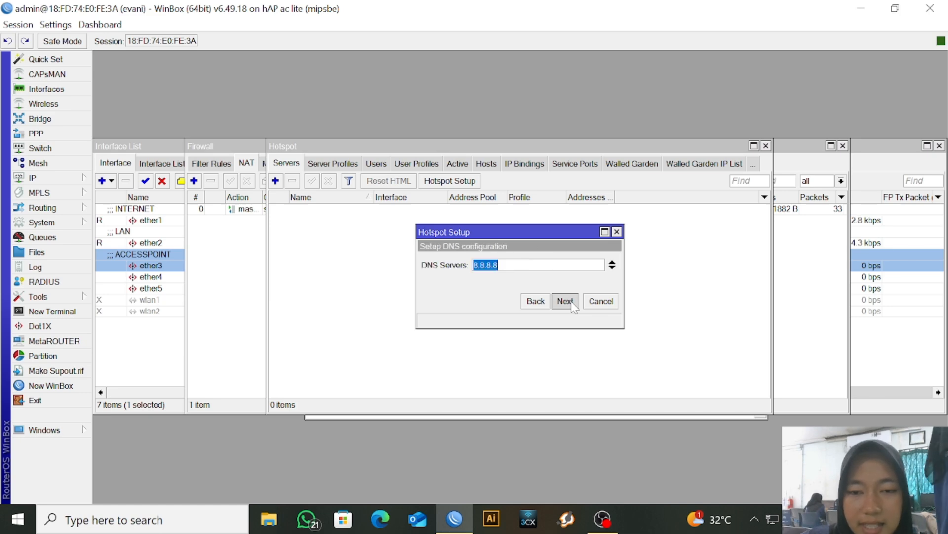
pyautogui.click(571, 301)
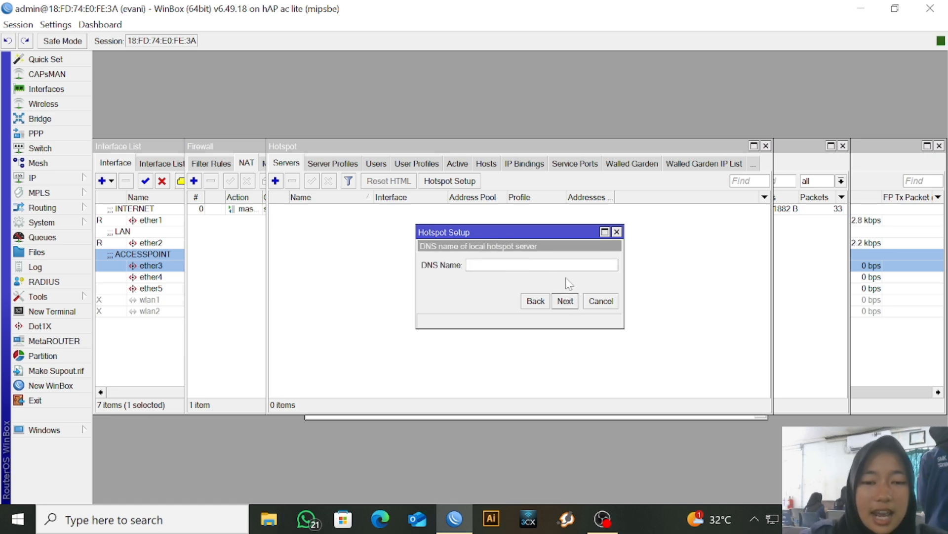
pyautogui.write('evani net')
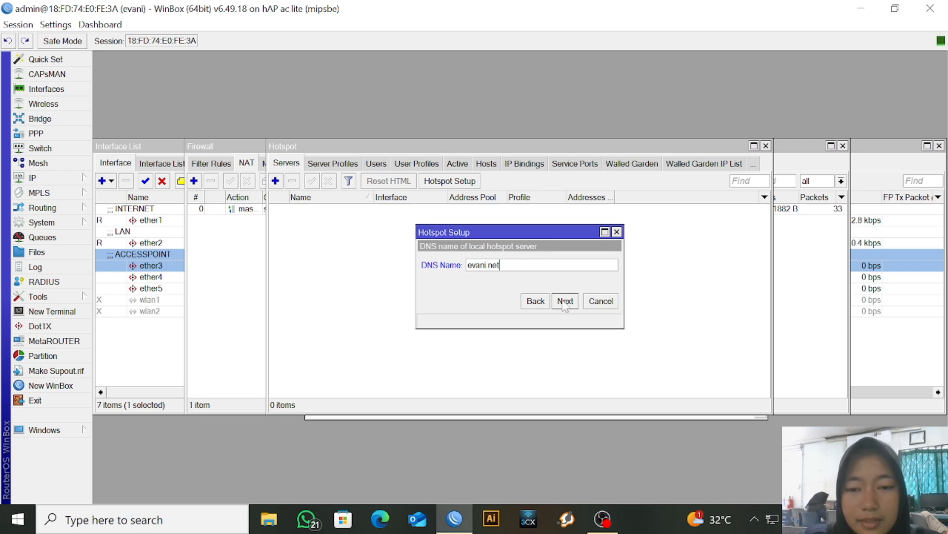
pyautogui.click(565, 301)
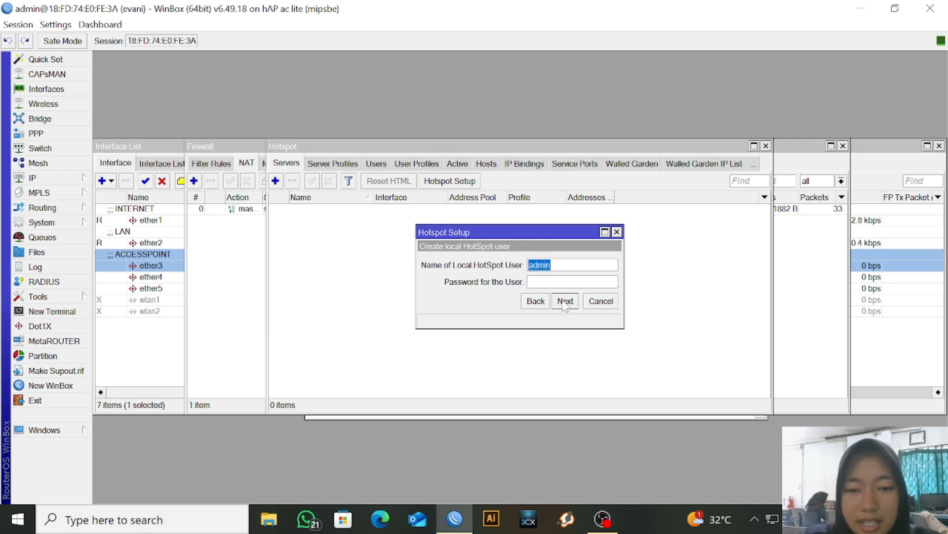
pyautogui.press('Tab')
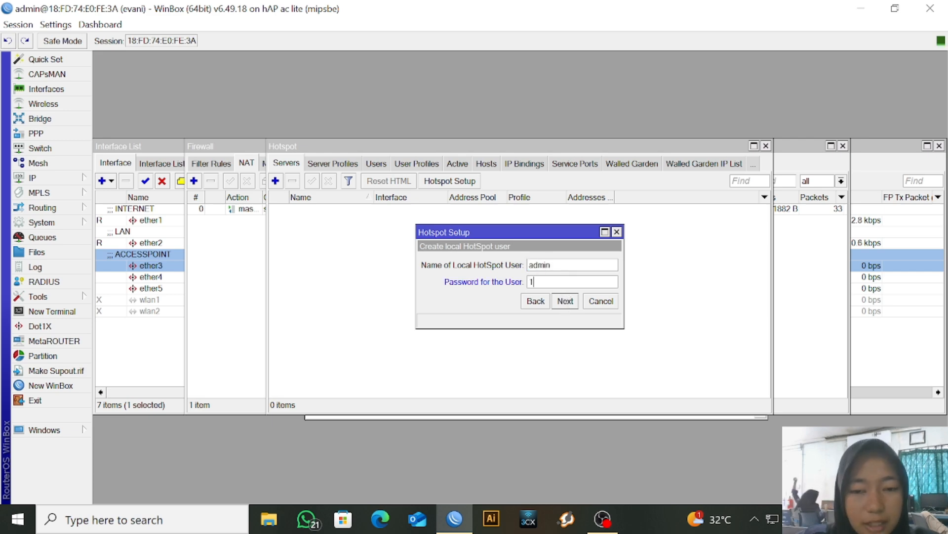
pyautogui.click(567, 306)
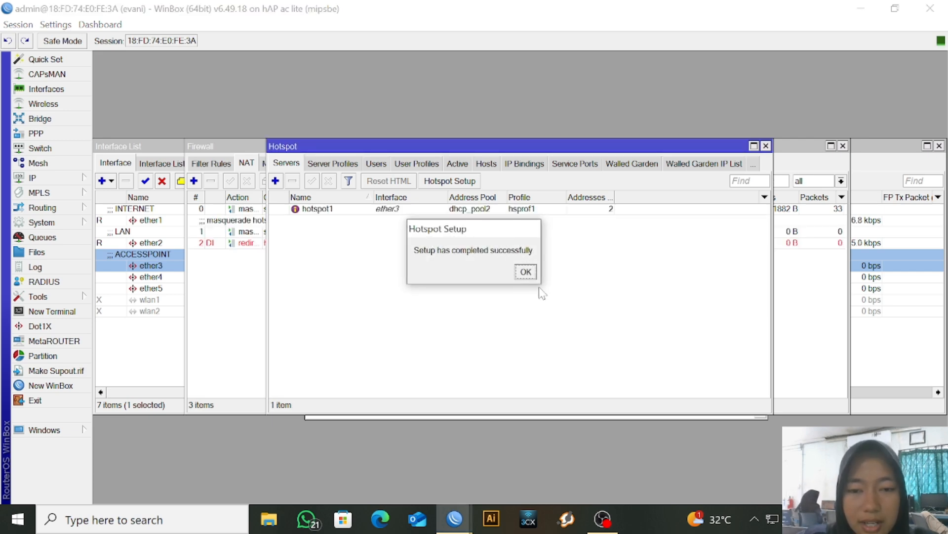
# Enable Use RADIUS in the hsprof1 server profile and save it
pyautogui.click(523, 270)
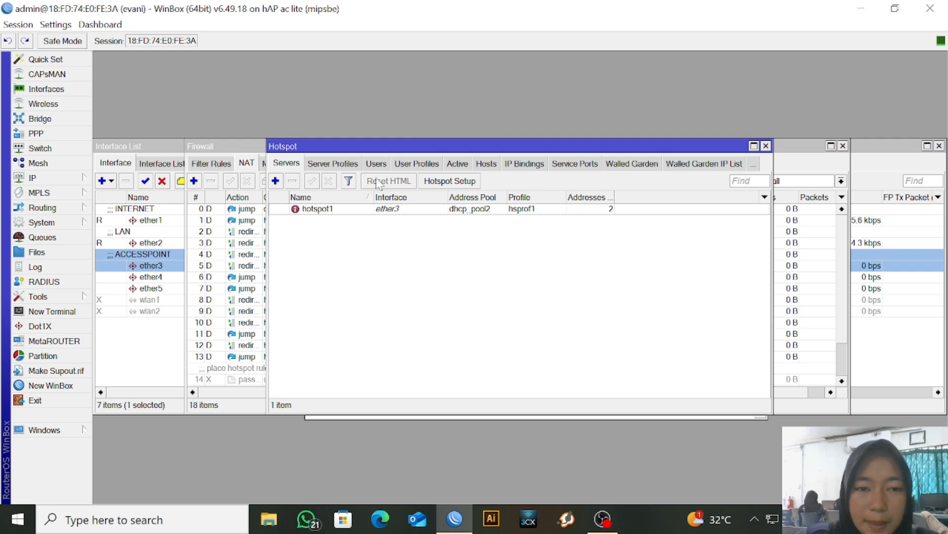
pyautogui.click(349, 165)
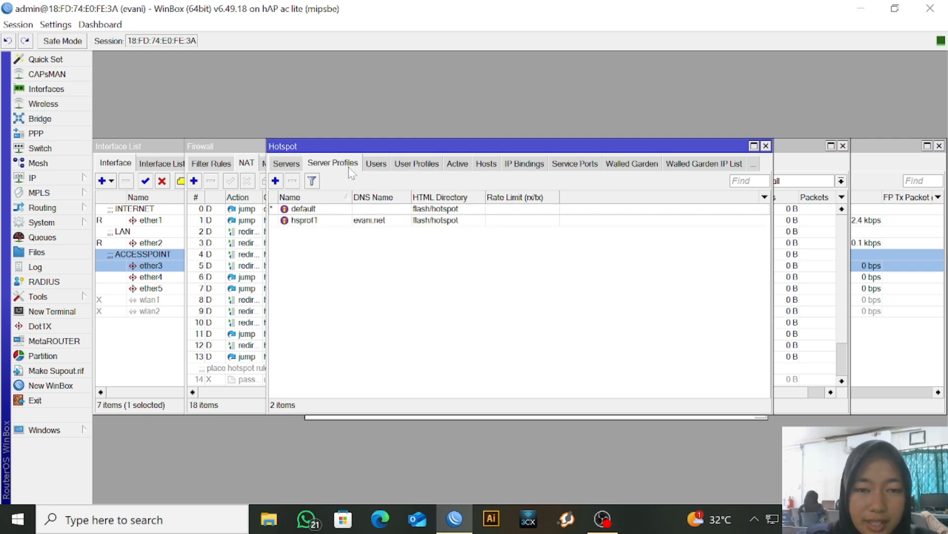
pyautogui.click(348, 224)
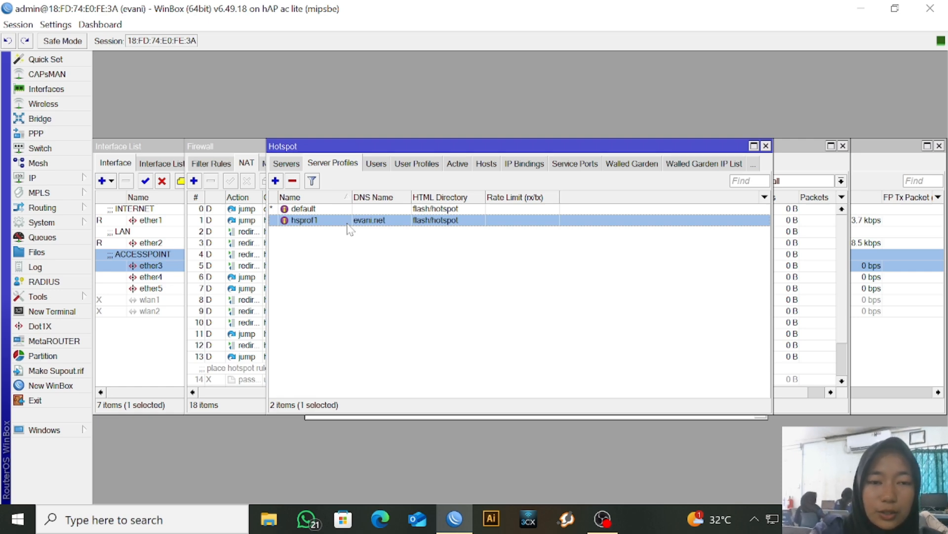
pyautogui.doubleClick(348, 222)
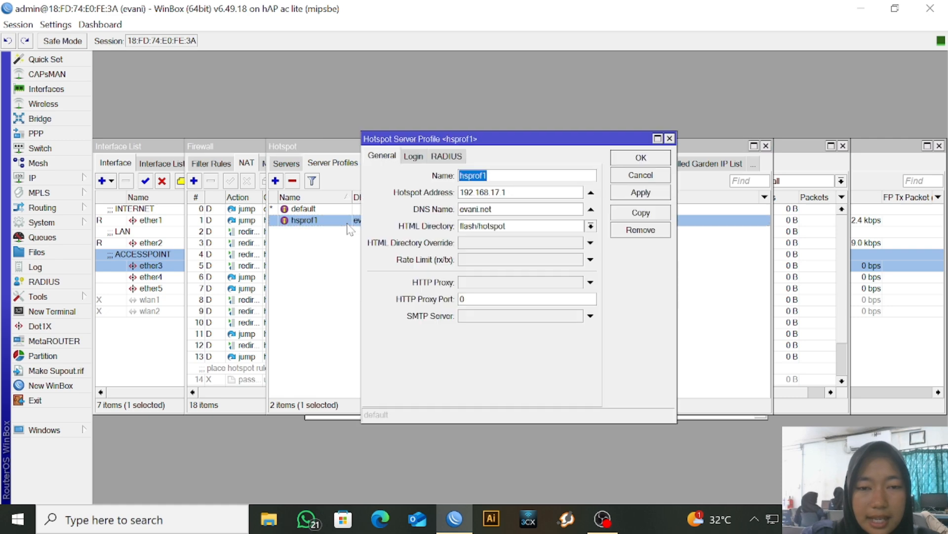
pyautogui.click(460, 158)
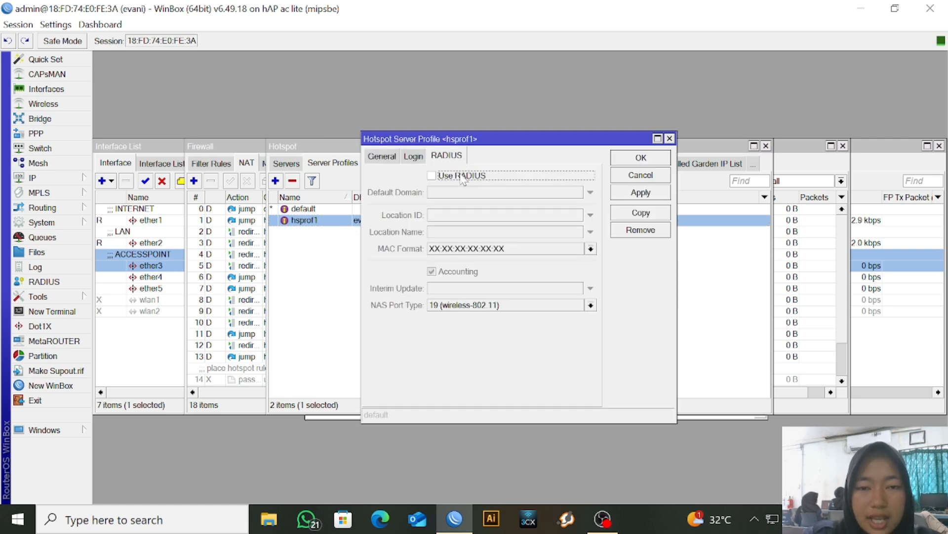
pyautogui.click(464, 176)
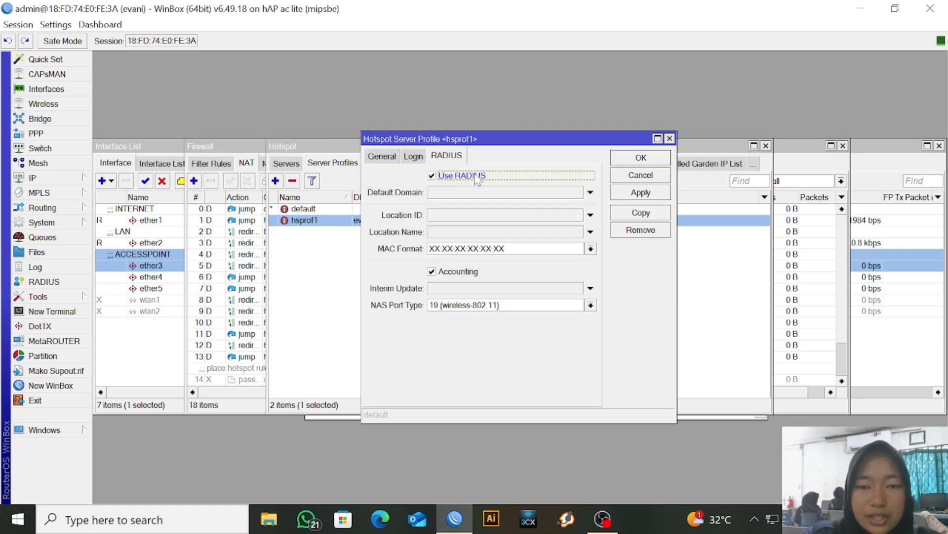
pyautogui.click(635, 195)
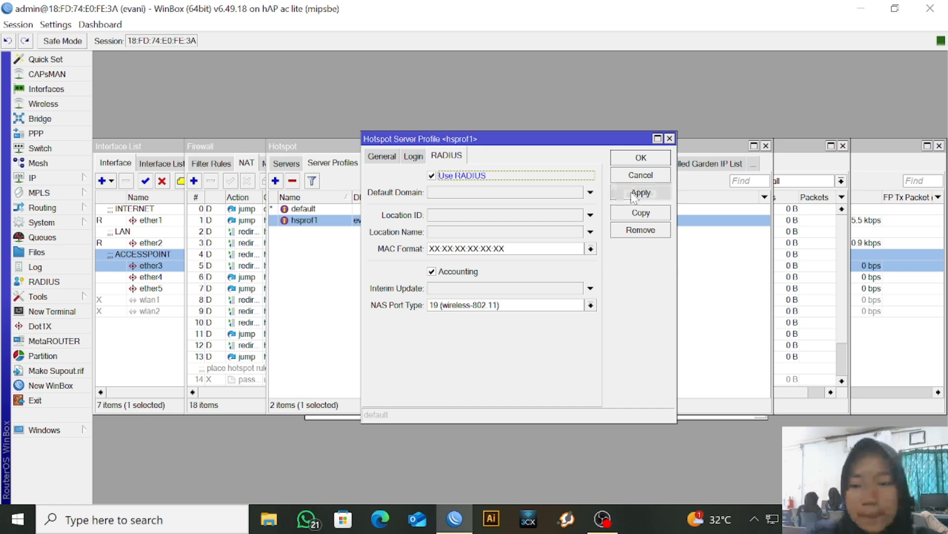
pyautogui.click(641, 158)
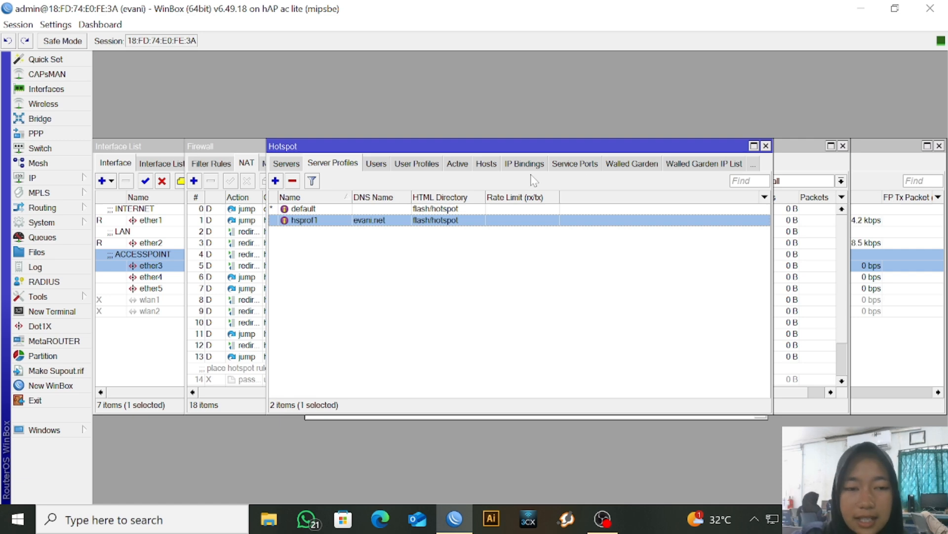
# Allow incoming RADIUS requests on port 3799 and save the setting
pyautogui.click(55, 285)
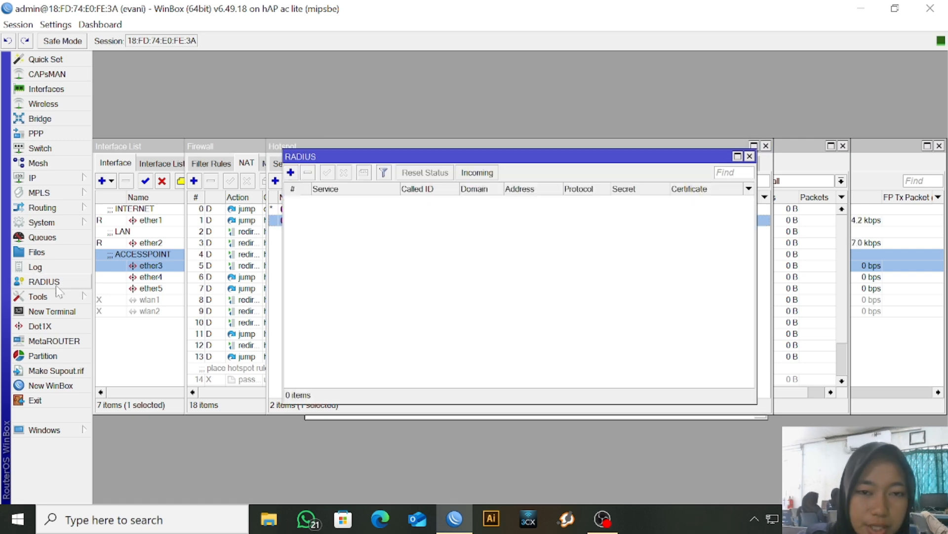
pyautogui.click(477, 173)
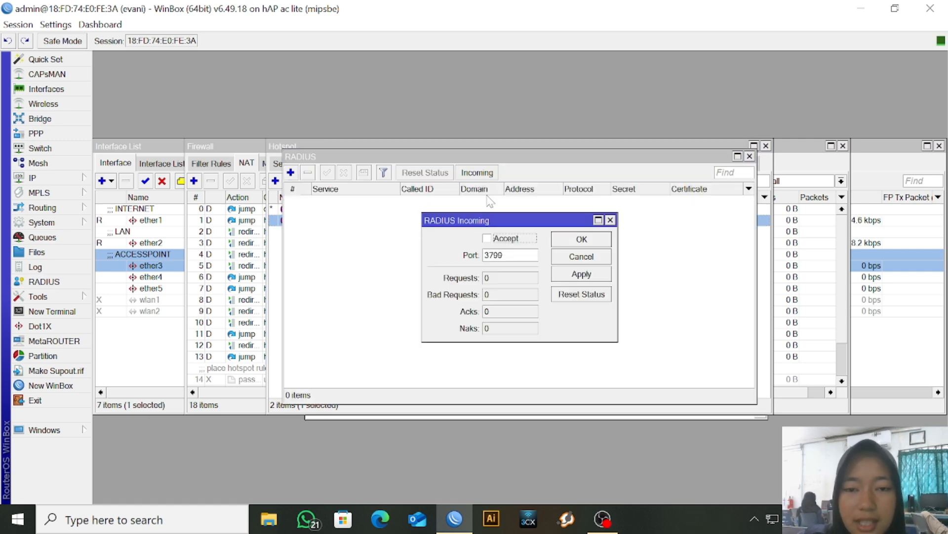
pyautogui.click(500, 239)
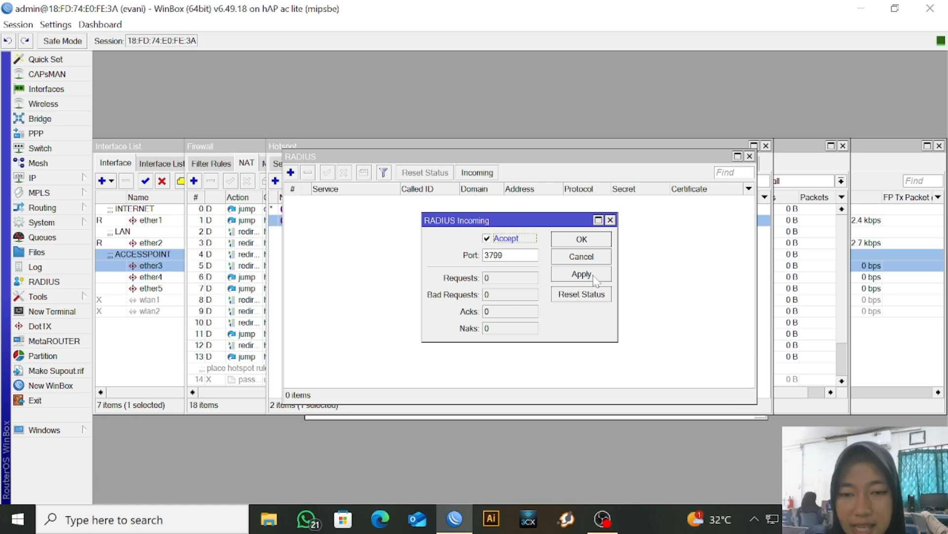
pyautogui.click(595, 278)
pyautogui.click(582, 239)
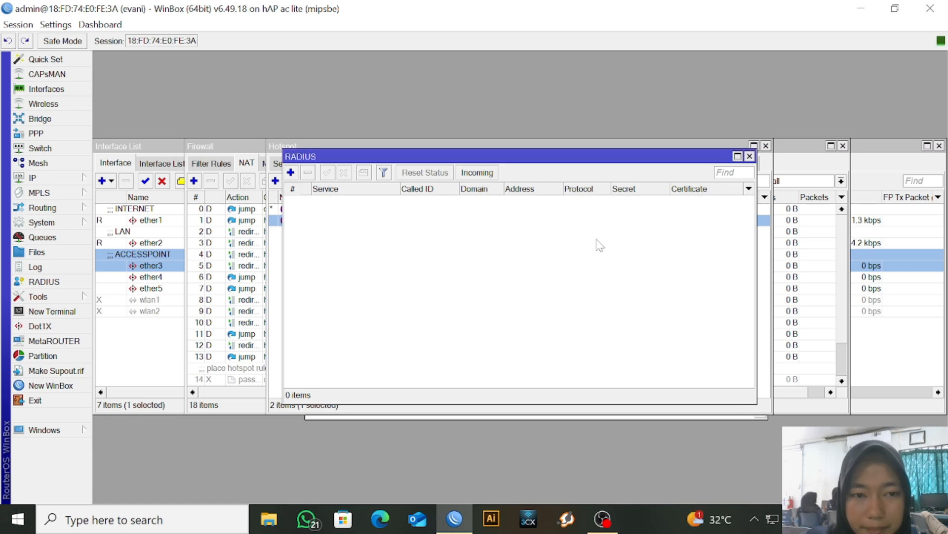
# Start a new RADIUS server entry with the hotspot and login services ticked
pyautogui.click(291, 173)
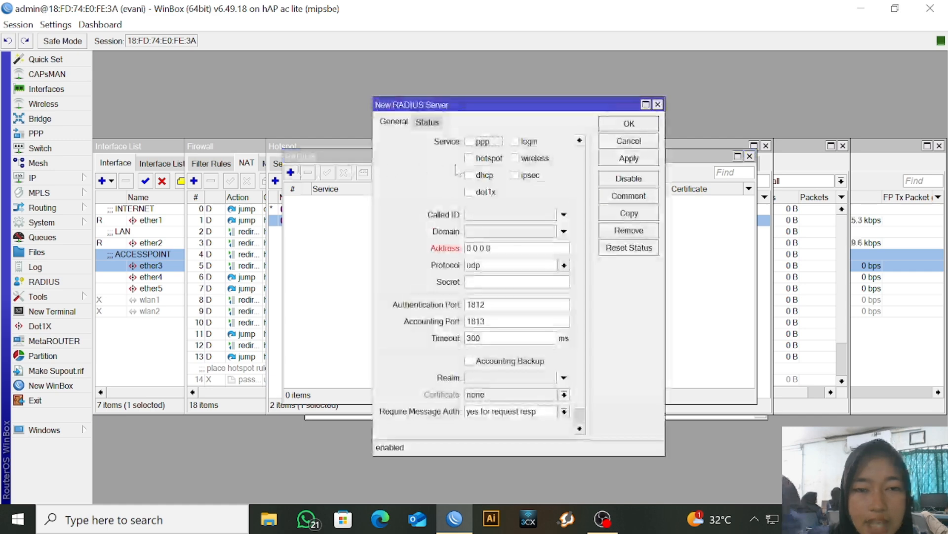
pyautogui.click(469, 158)
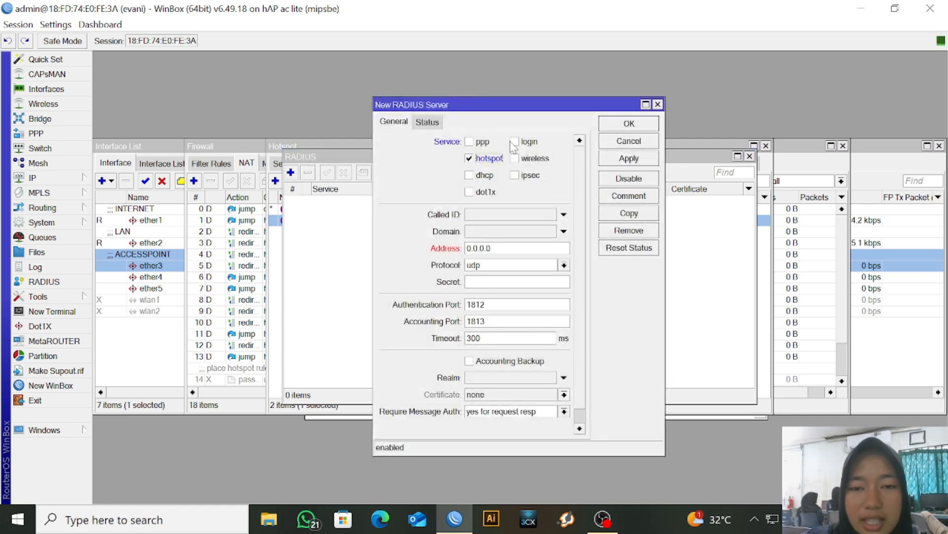
pyautogui.click(512, 141)
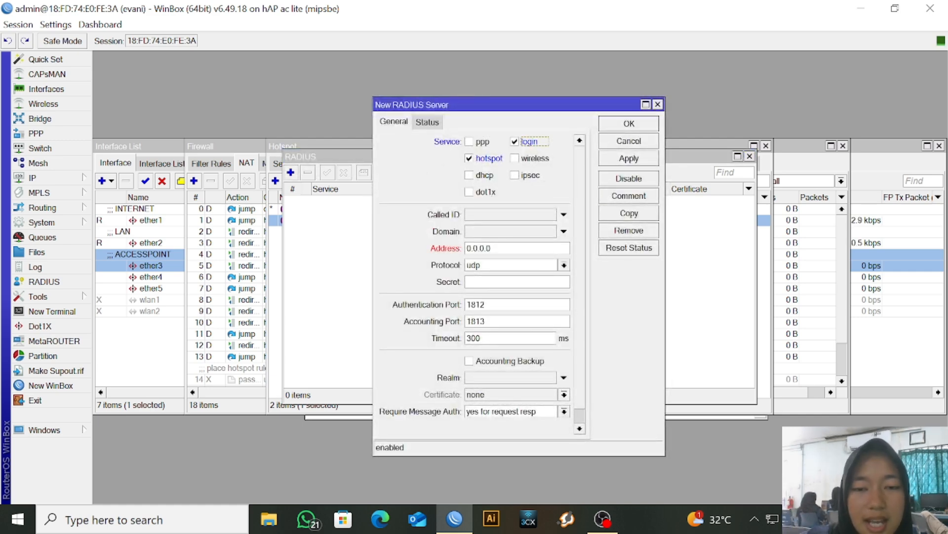
pyautogui.click(39, 177)
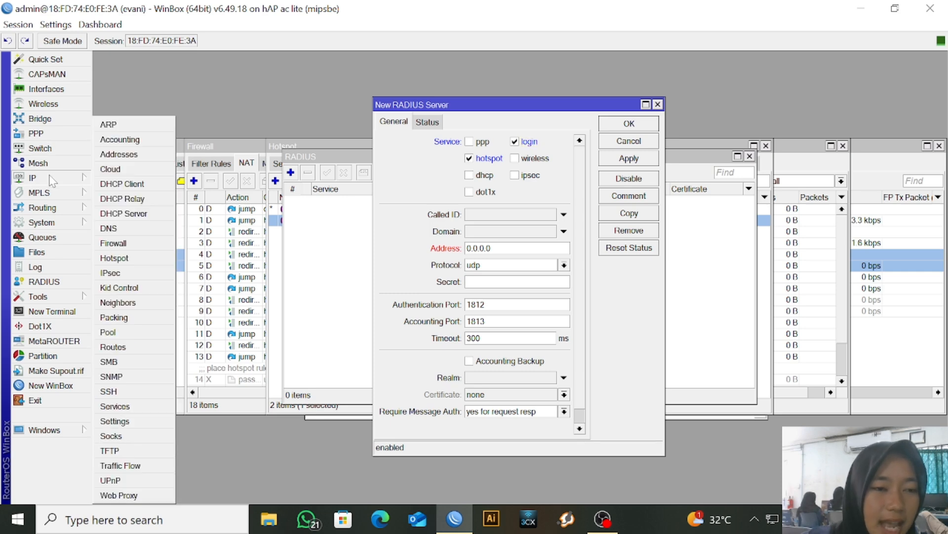
pyautogui.click(146, 187)
pyautogui.click(531, 209)
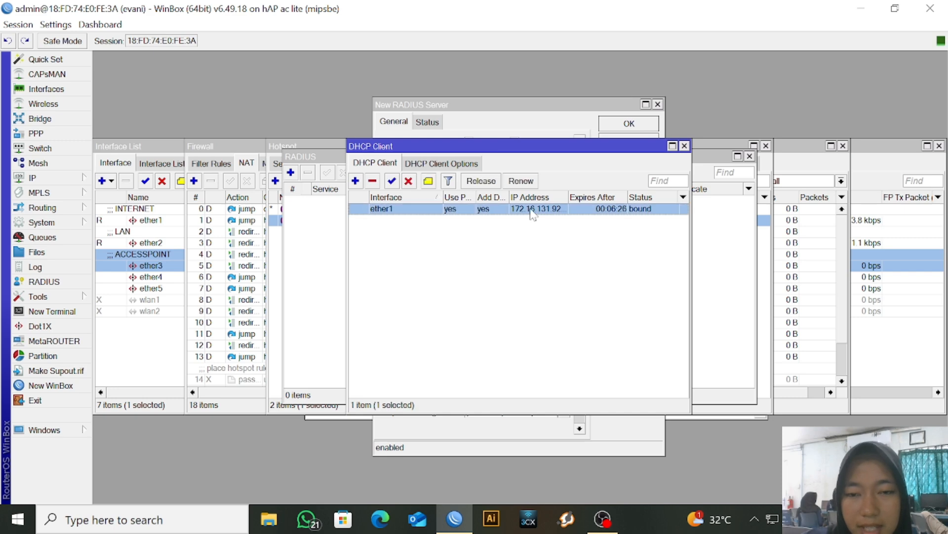
pyautogui.doubleClick(531, 213)
pyautogui.click(477, 187)
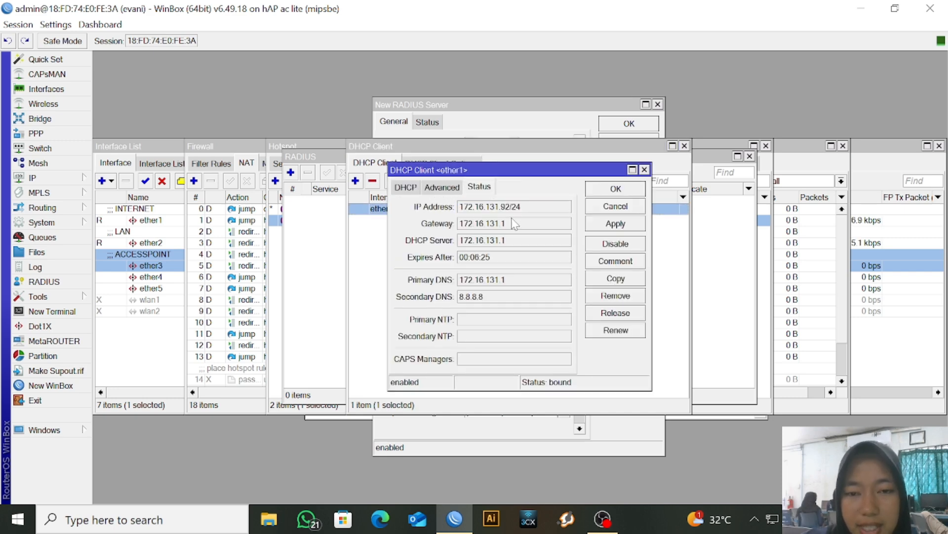
pyautogui.click(514, 213)
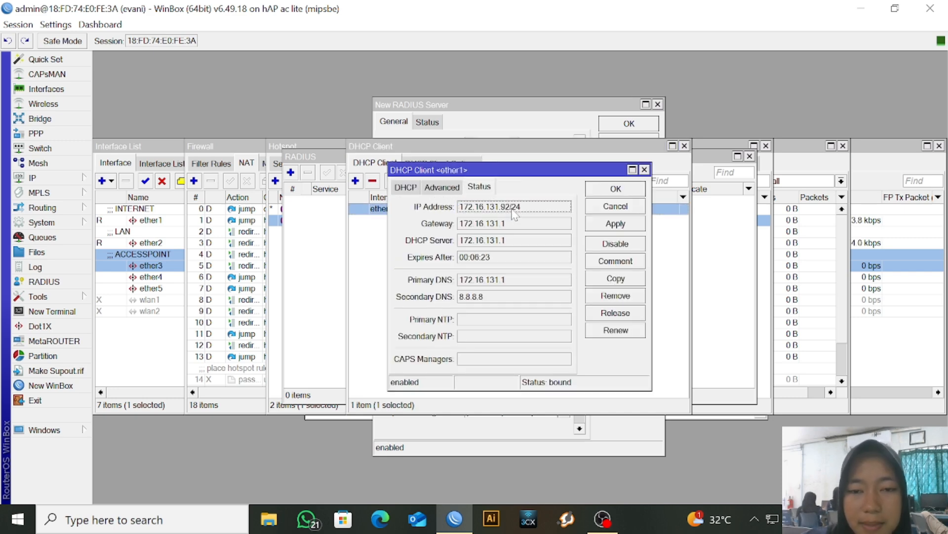
pyautogui.moveTo(511, 213); pyautogui.dragTo(453, 210)
pyautogui.hotkey('ctrl', 'c')
pyautogui.click(470, 217)
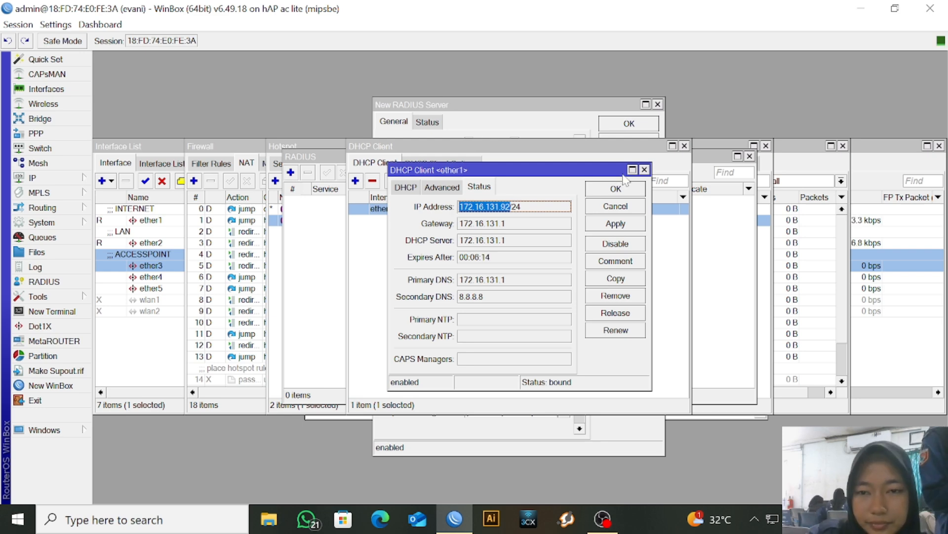
pyautogui.click(645, 170)
# Set the new RADIUS server address to 172.16.131.92, enter the shared secret, and save it
pyautogui.click(684, 145)
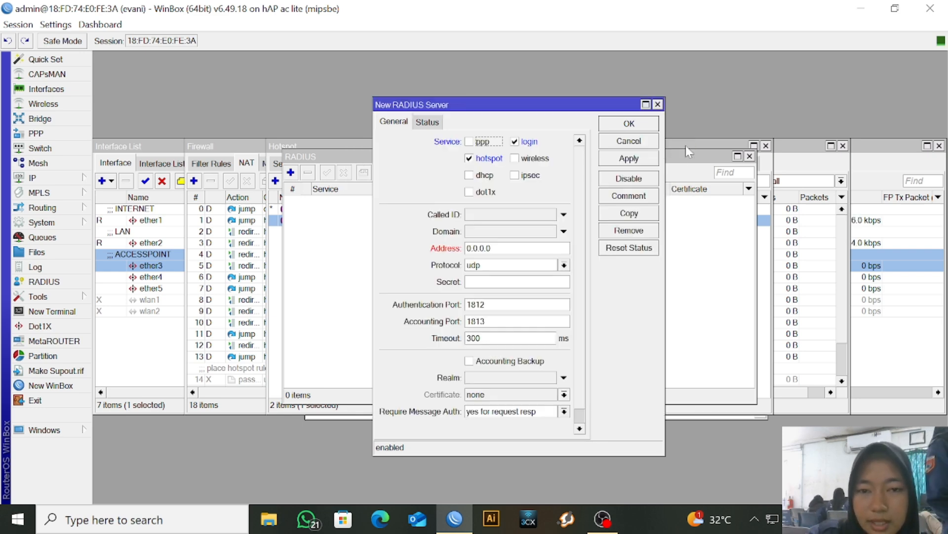
pyautogui.doubleClick(491, 248)
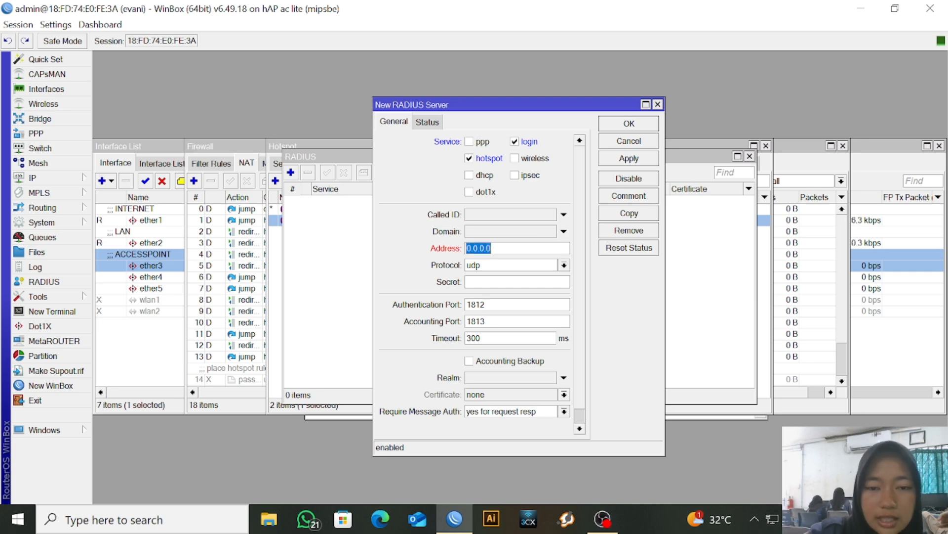
pyautogui.hotkey('ctrl', 'v')
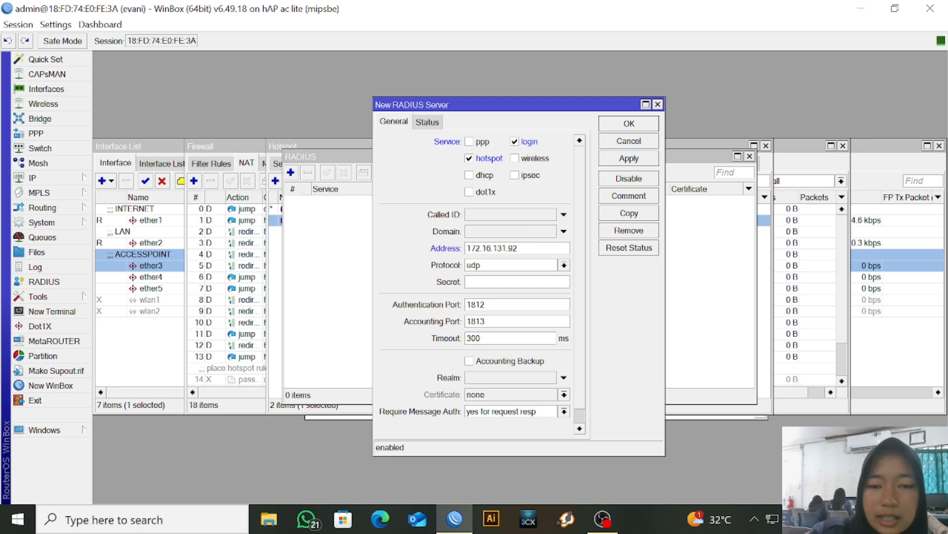
pyautogui.click(511, 280)
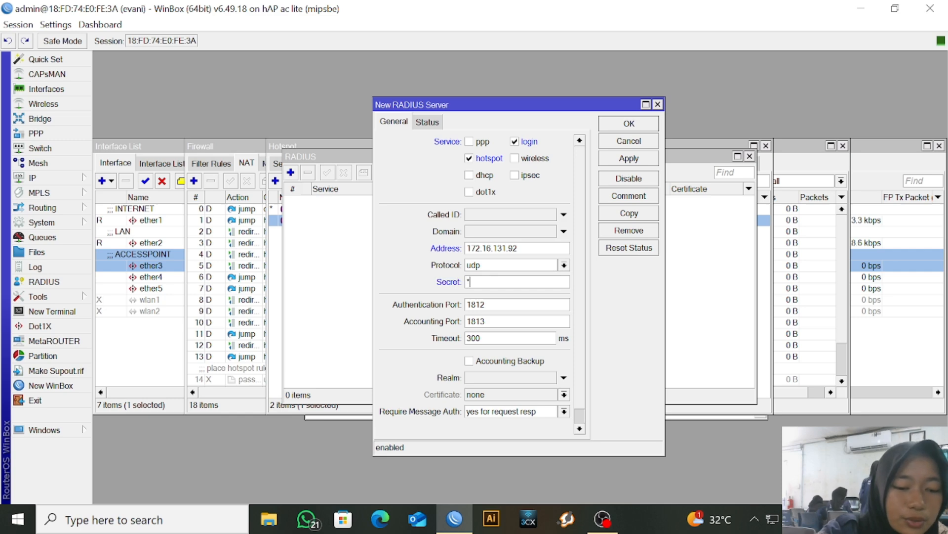
pyautogui.write('12345678')
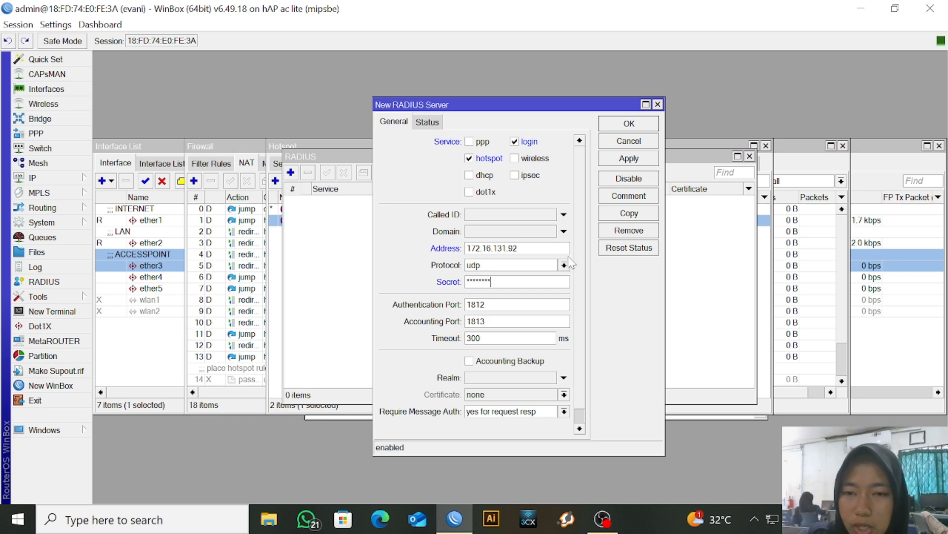
pyautogui.click(641, 158)
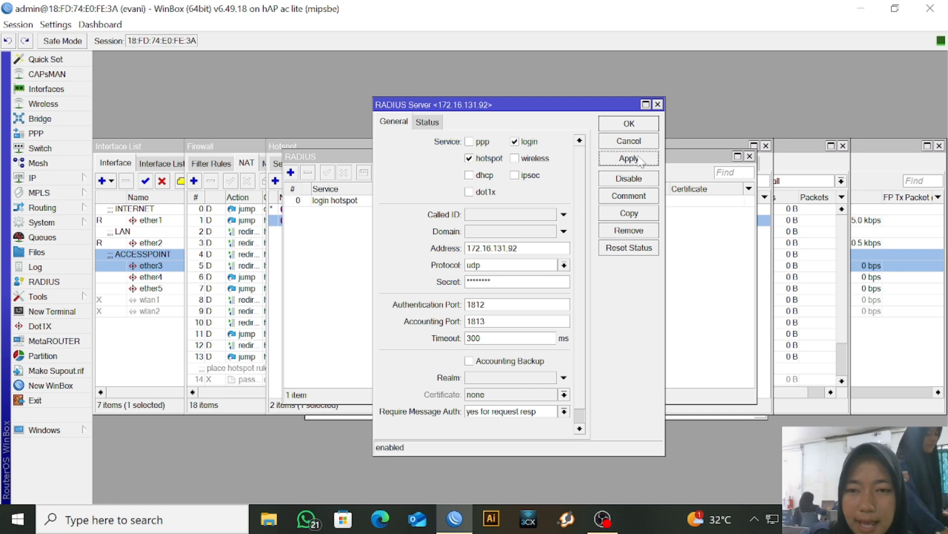
pyautogui.click(649, 124)
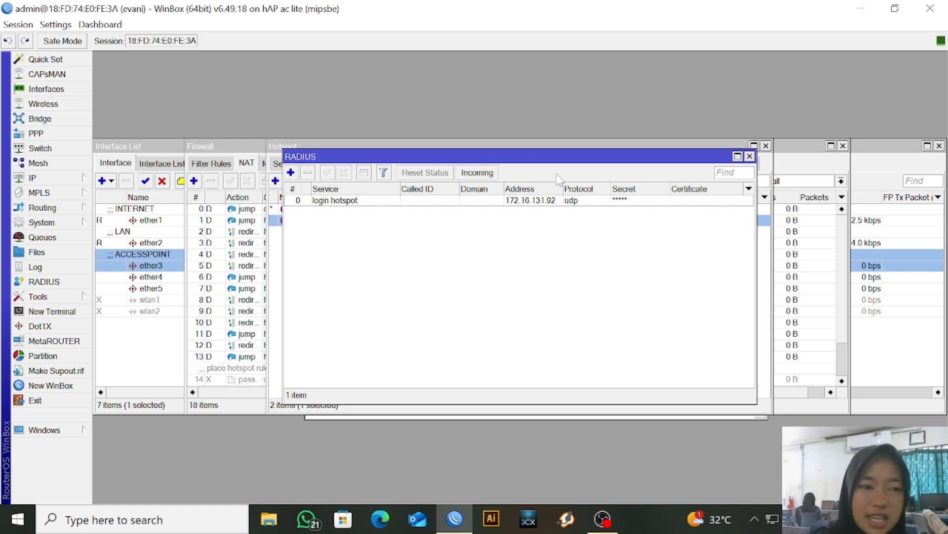
# Turn off Time Zone Autodetect in the router clock, keeping Asia/Jakarta, and save
pyautogui.click(70, 225)
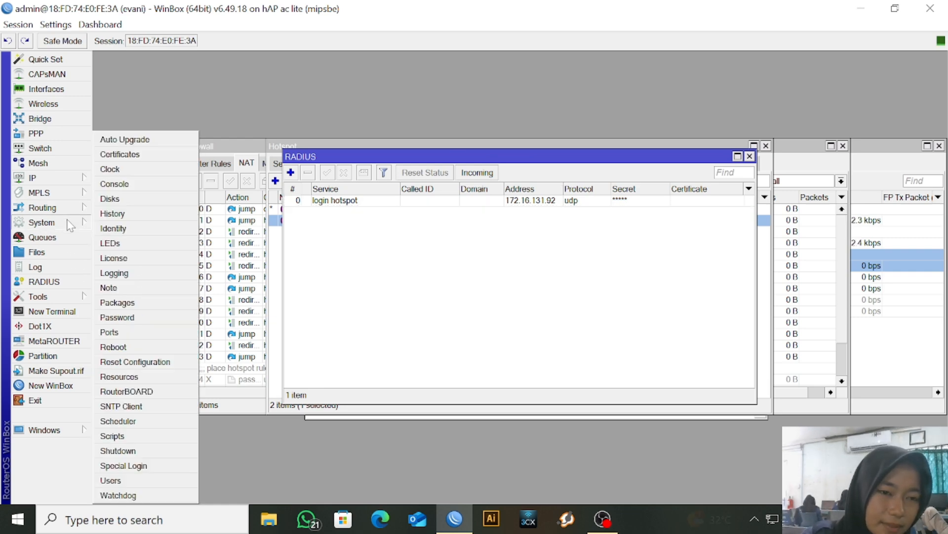
pyautogui.click(144, 170)
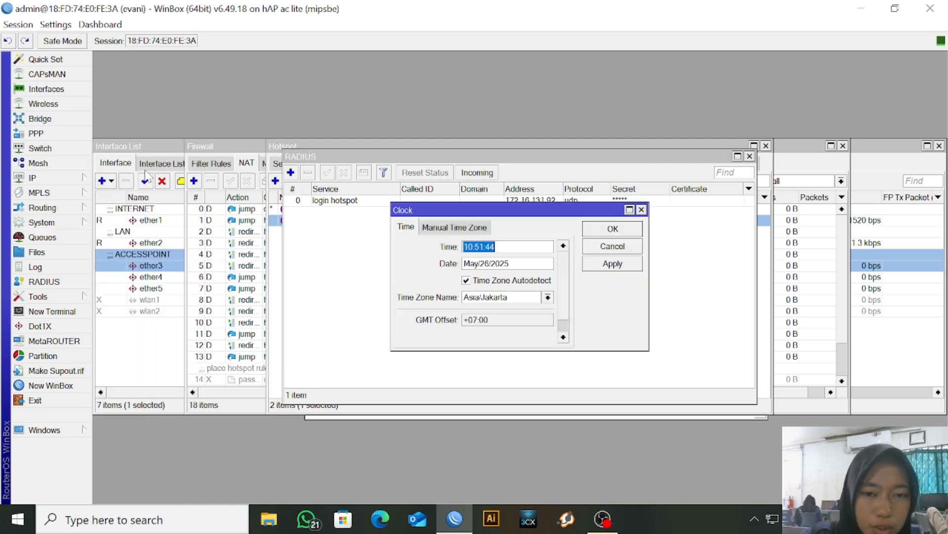
pyautogui.click(496, 281)
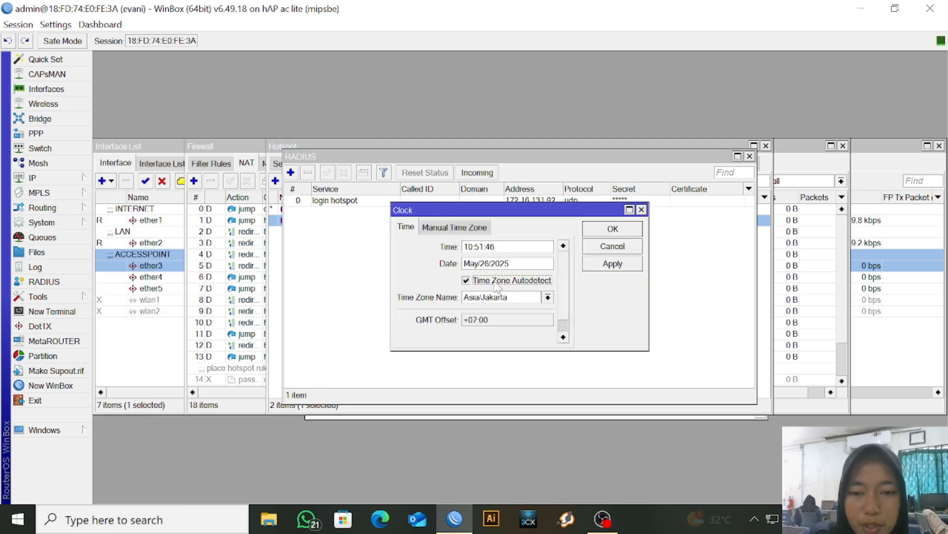
pyautogui.click(622, 267)
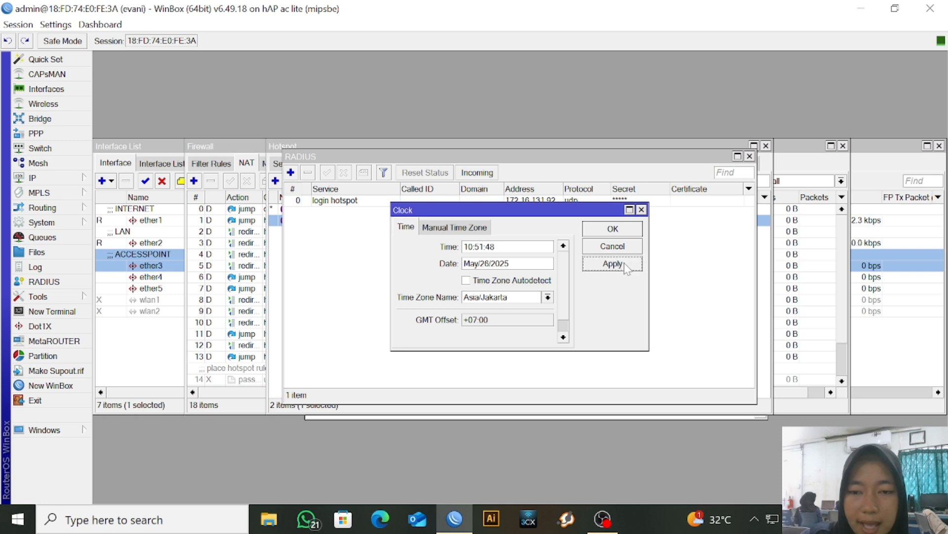
pyautogui.click(625, 228)
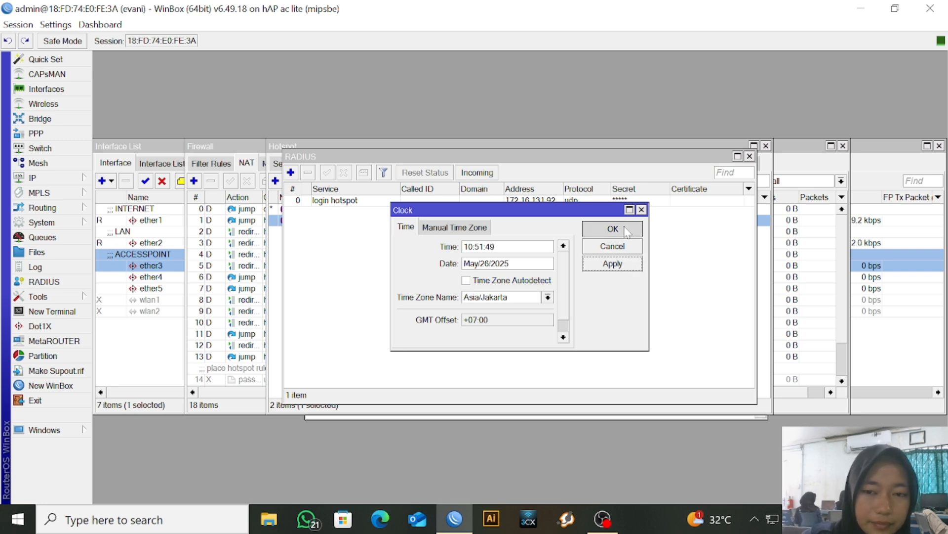
pyautogui.click(68, 179)
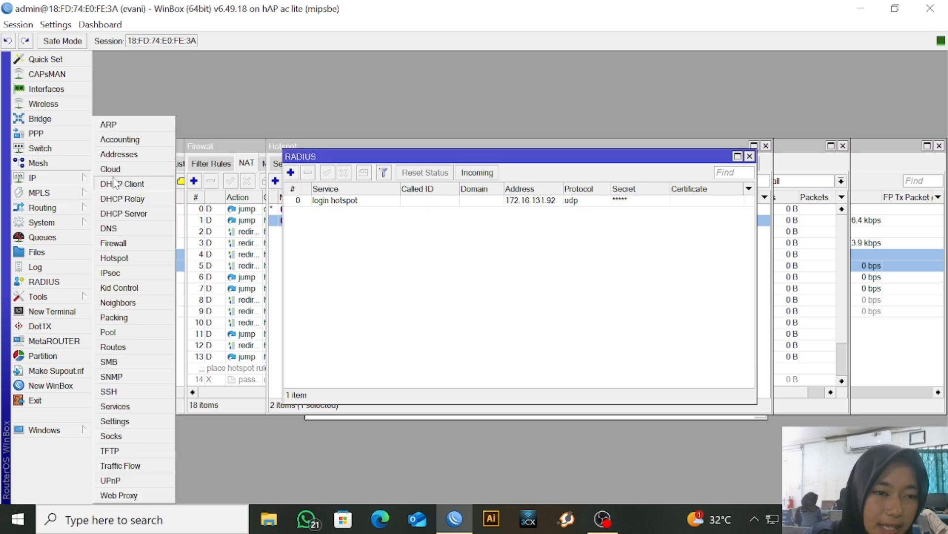
# Enable Cloud DDNS with Update Time off to obtain a mynetname.net DNS name
pyautogui.click(147, 169)
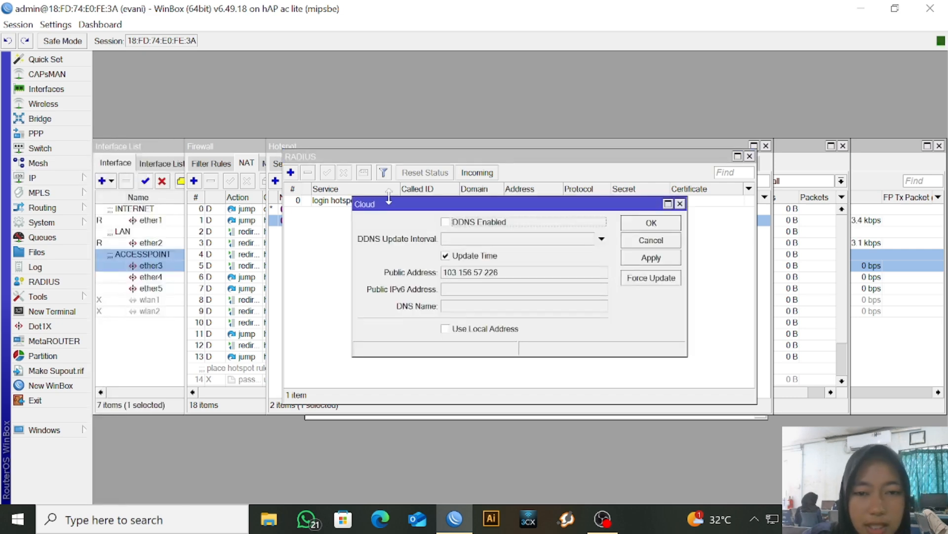
pyautogui.click(447, 222)
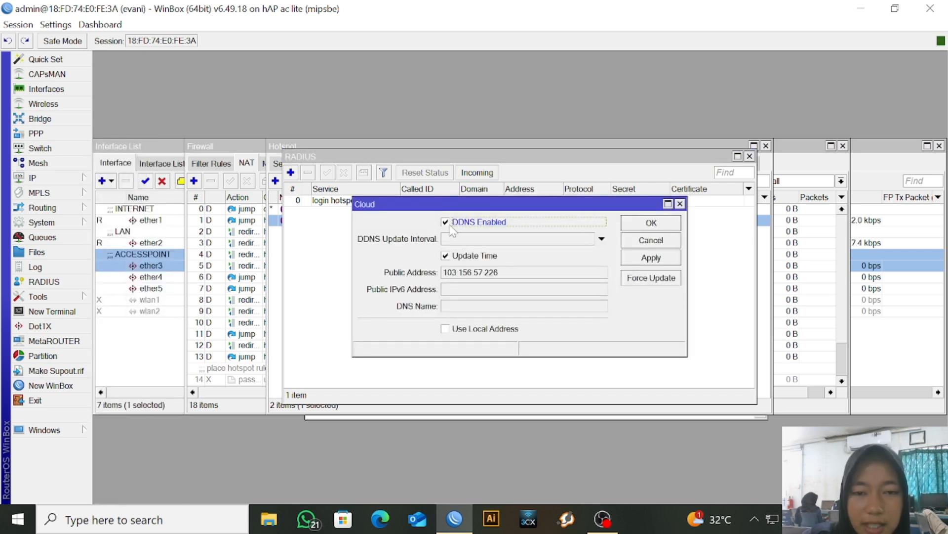
pyautogui.click(460, 258)
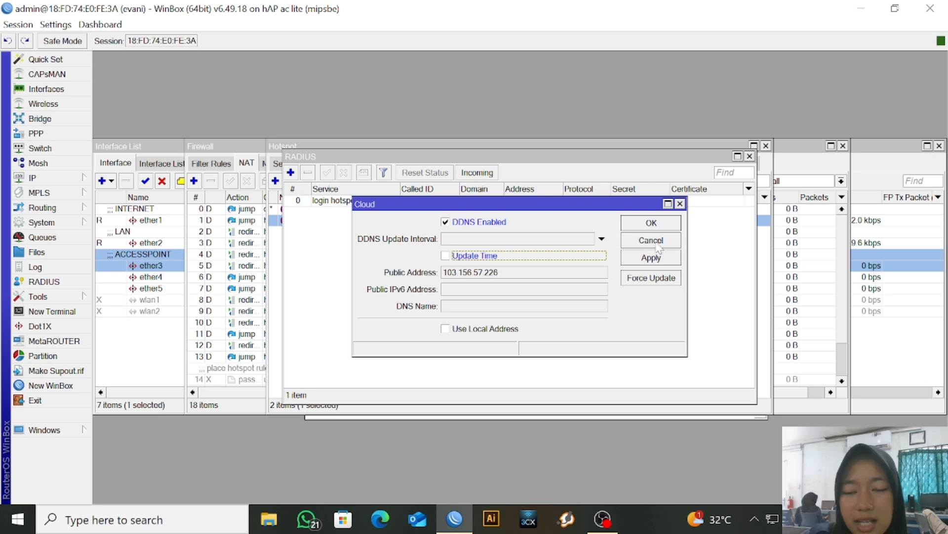
pyautogui.click(651, 258)
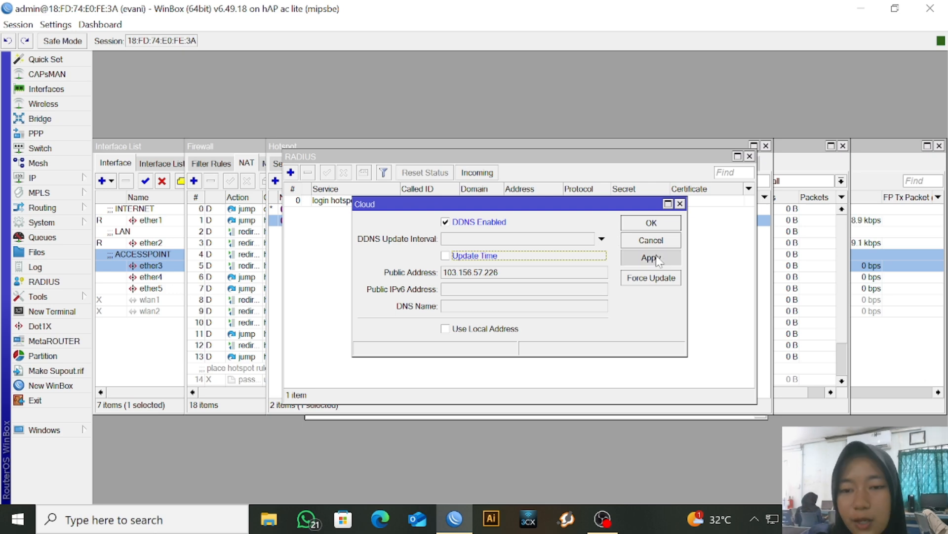
pyautogui.click(666, 226)
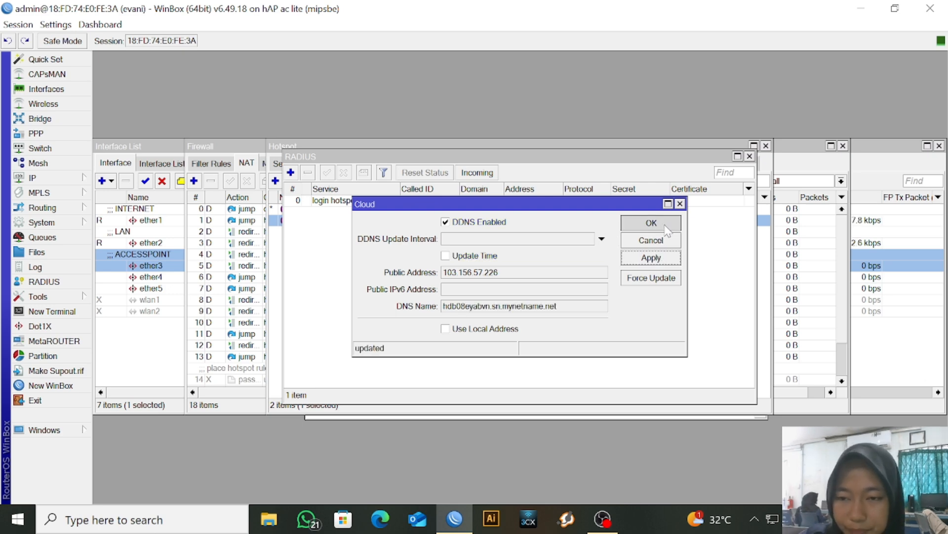
# Enable the SNTP client with asia.pool.ntp.org as its server and save
pyautogui.click(81, 225)
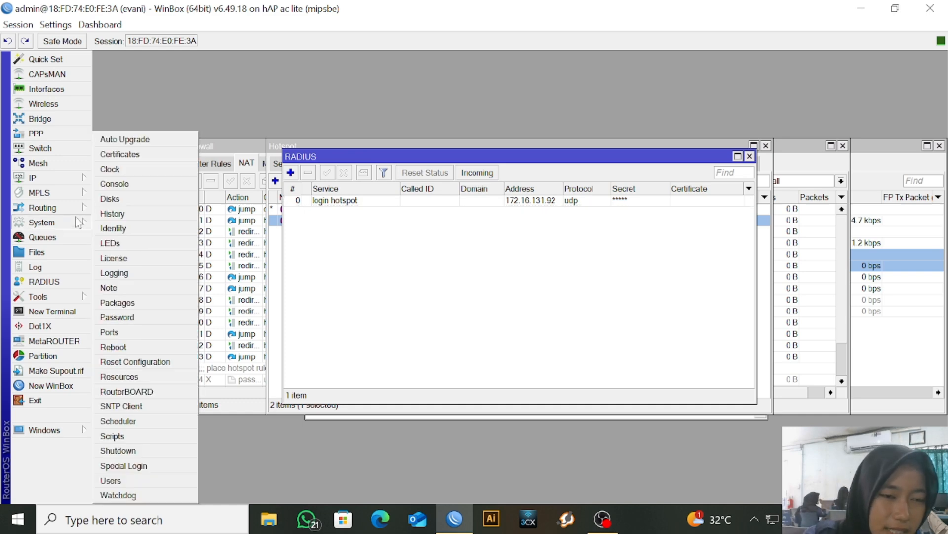
pyautogui.click(146, 400)
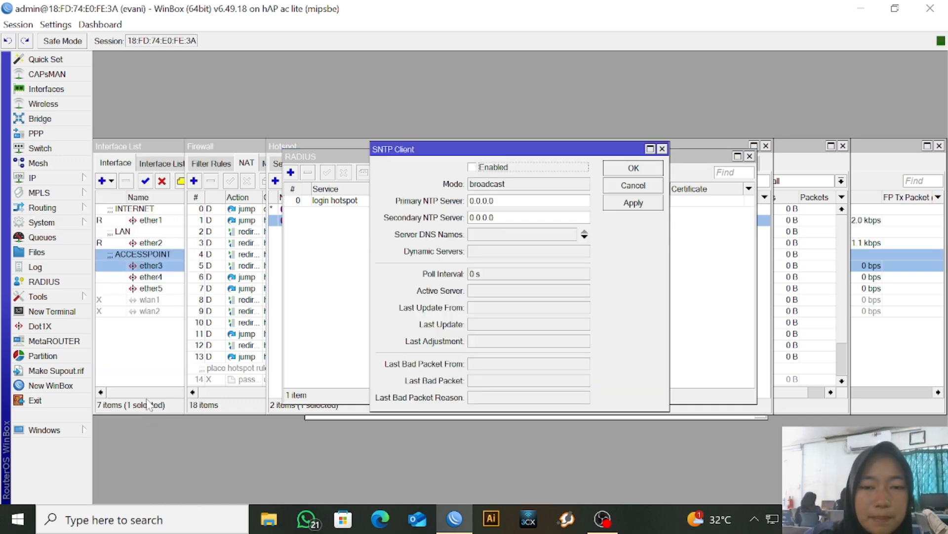
pyautogui.click(475, 168)
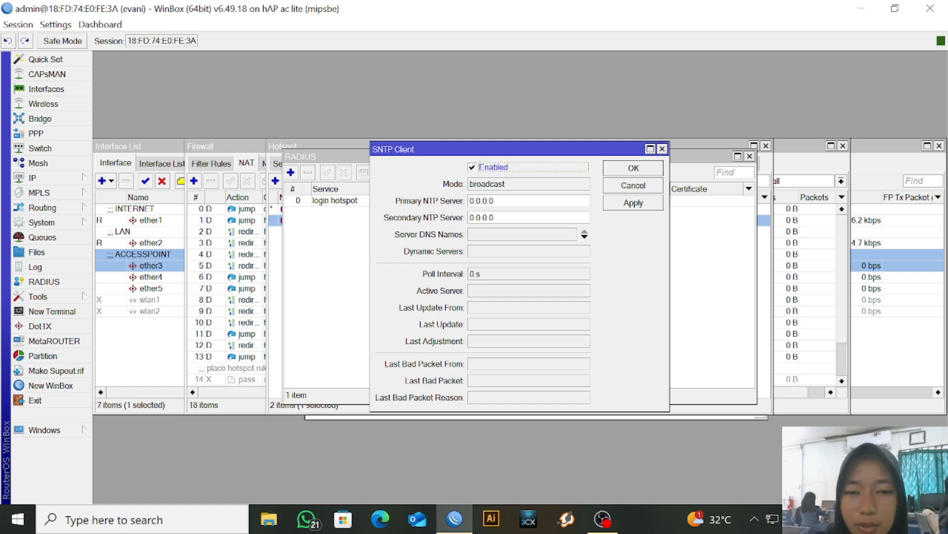
pyautogui.click(504, 240)
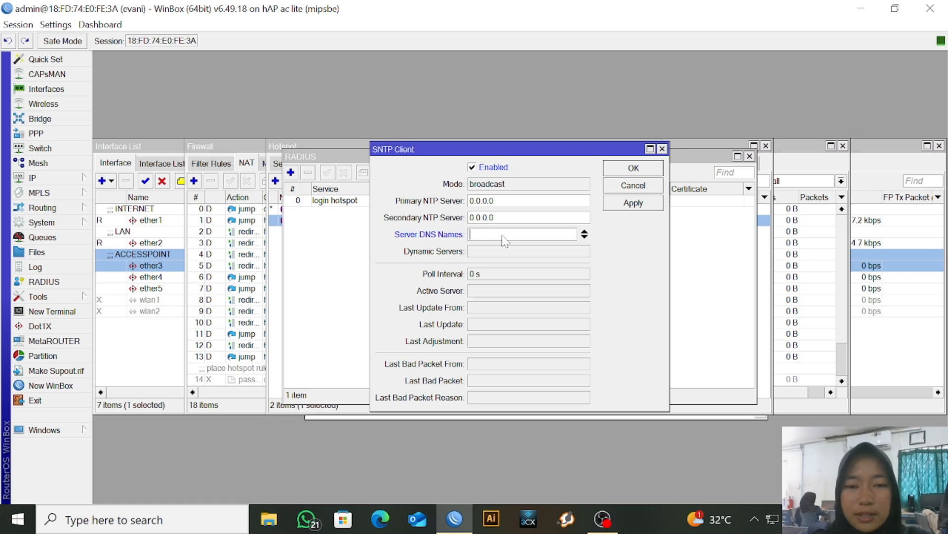
pyautogui.write('asia.')
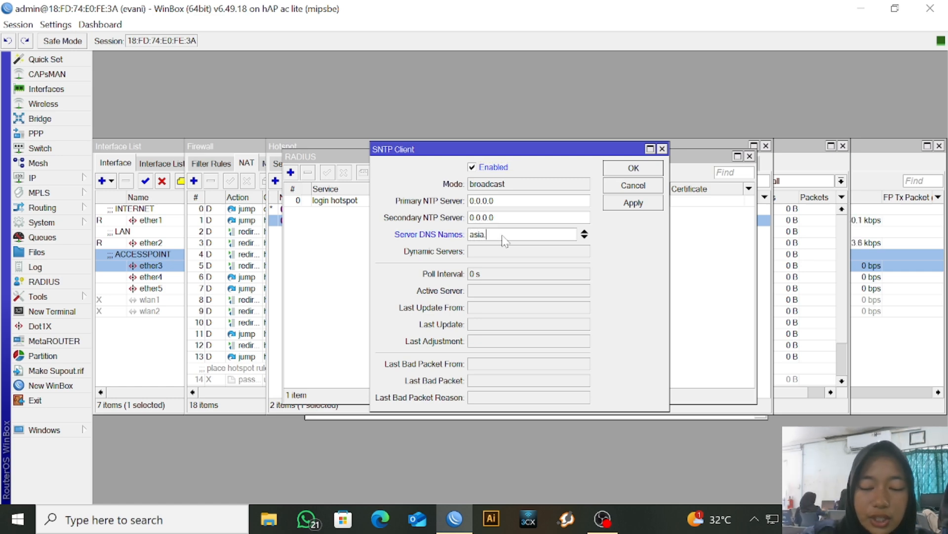
pyautogui.write('pool')
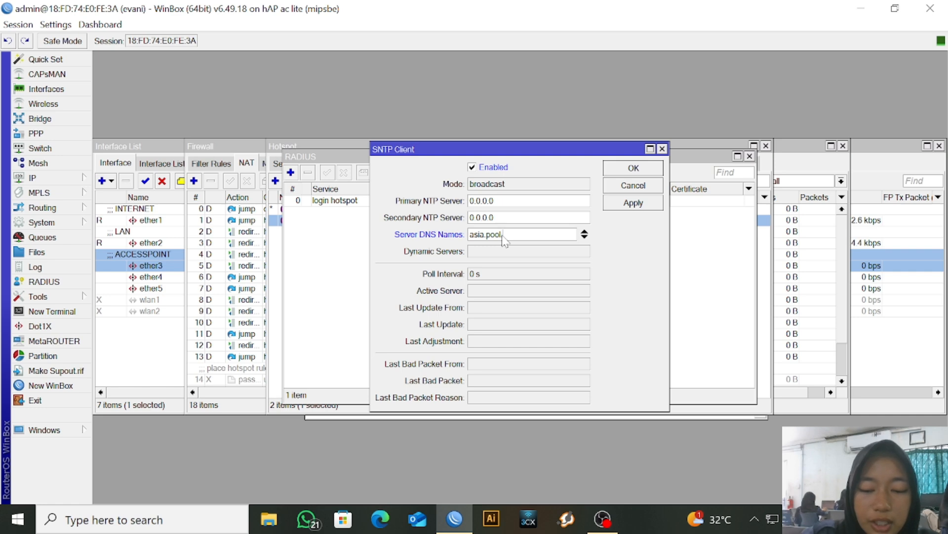
pyautogui.write('.nt')
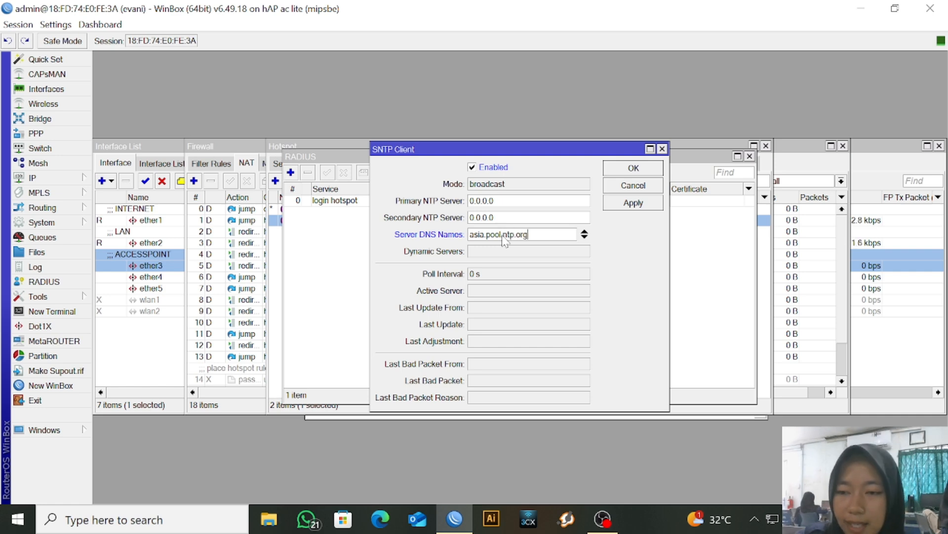
pyautogui.write('p.org')
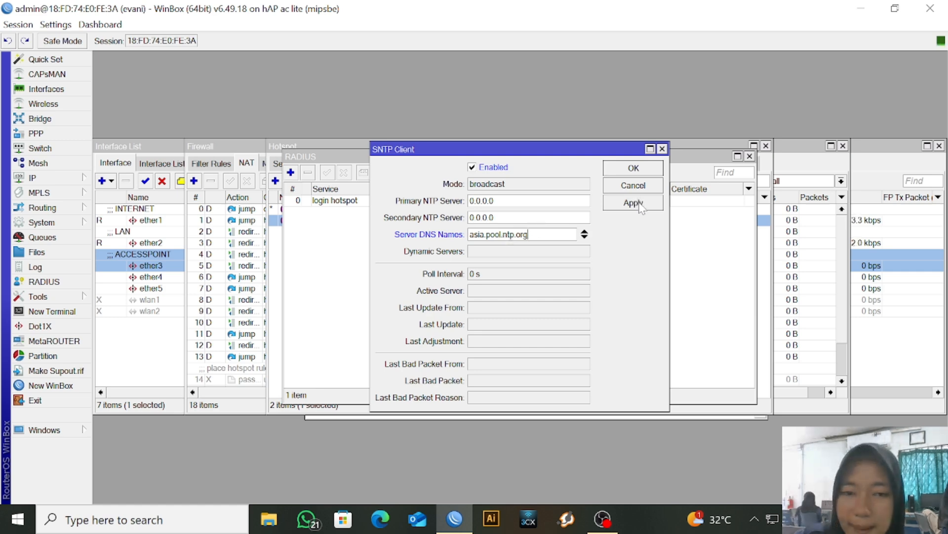
pyautogui.click(633, 203)
pyautogui.click(650, 171)
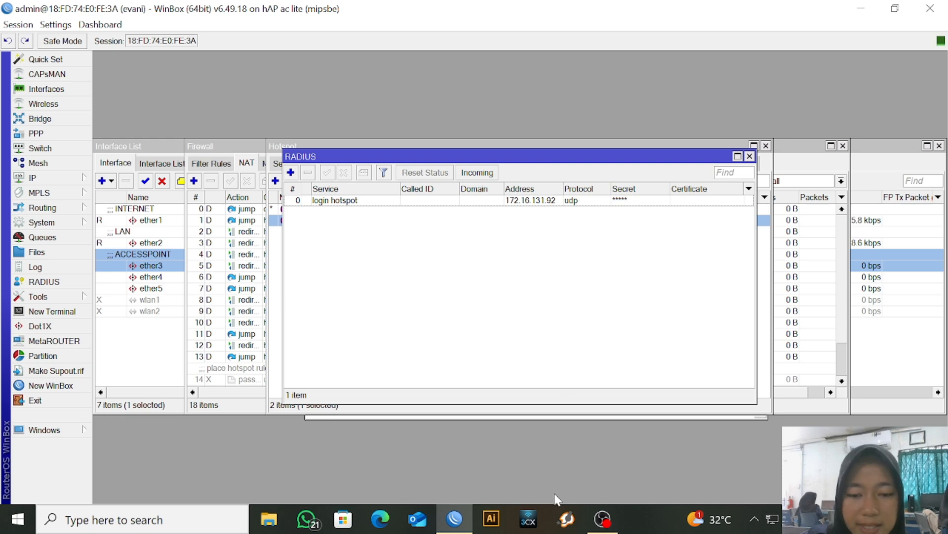
pyautogui.click(270, 518)
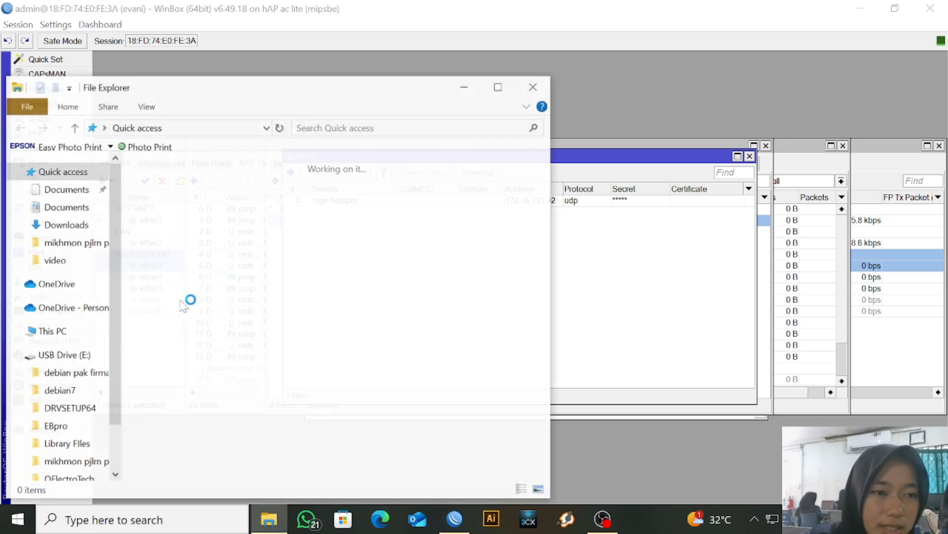
pyautogui.click(87, 243)
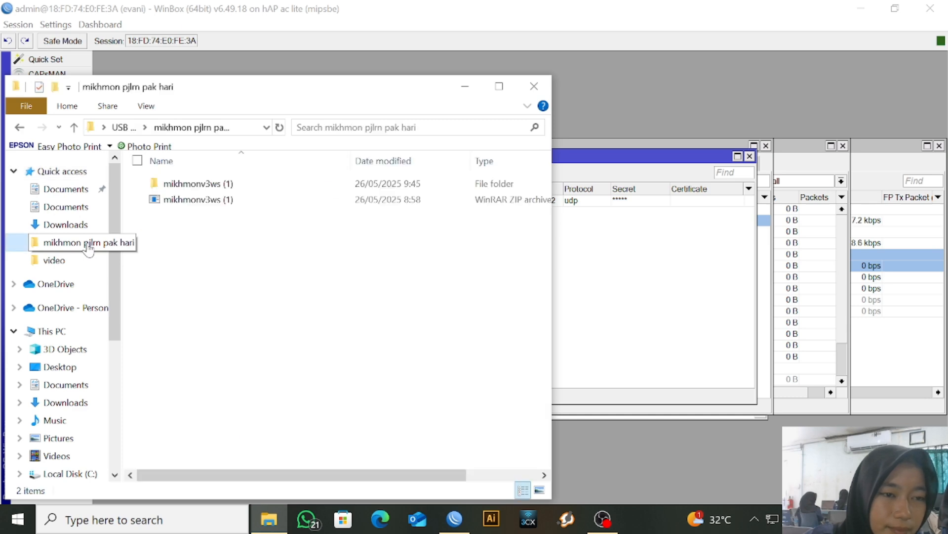
pyautogui.doubleClick(256, 199)
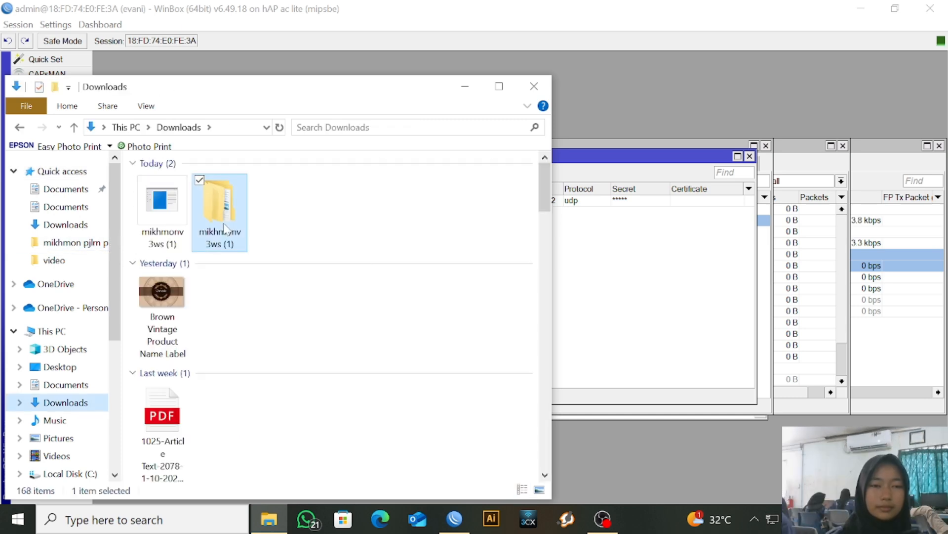
pyautogui.doubleClick(225, 226)
pyautogui.doubleClick(246, 188)
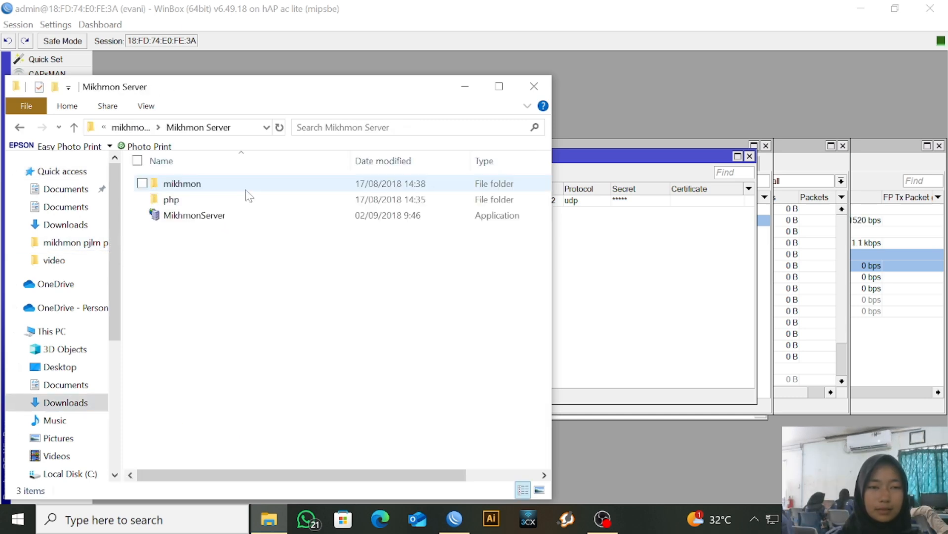
pyautogui.doubleClick(234, 218)
pyautogui.click(451, 261)
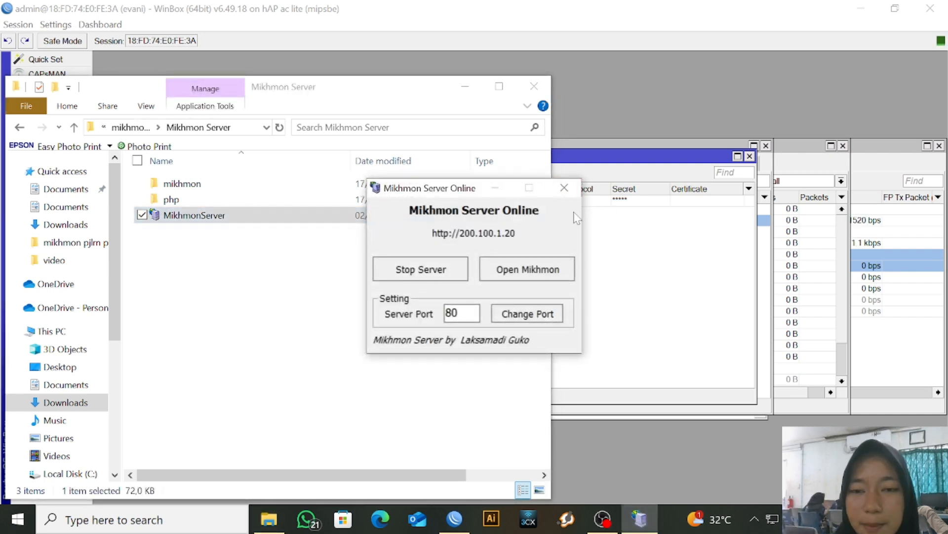
pyautogui.click(534, 86)
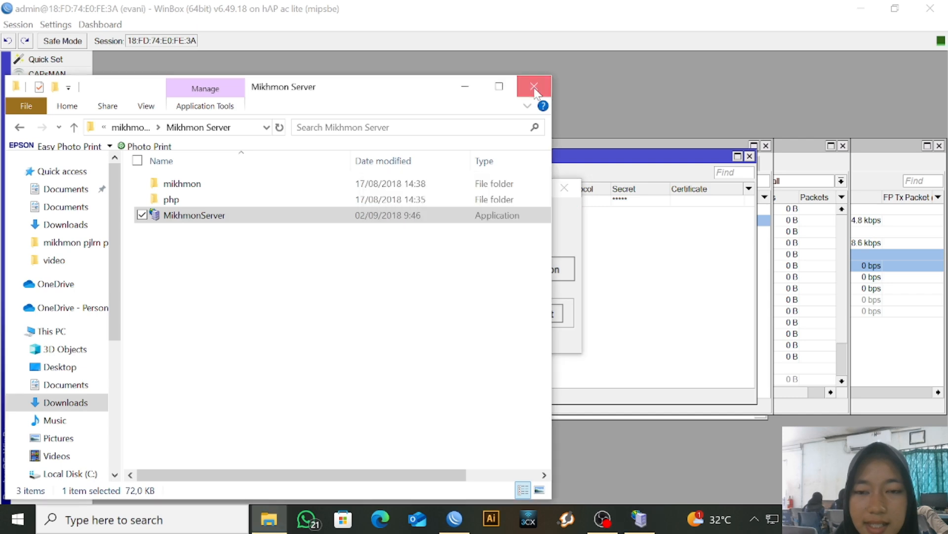
# Log in to Mikhmon in the browser with the admin username and password
pyautogui.click(520, 275)
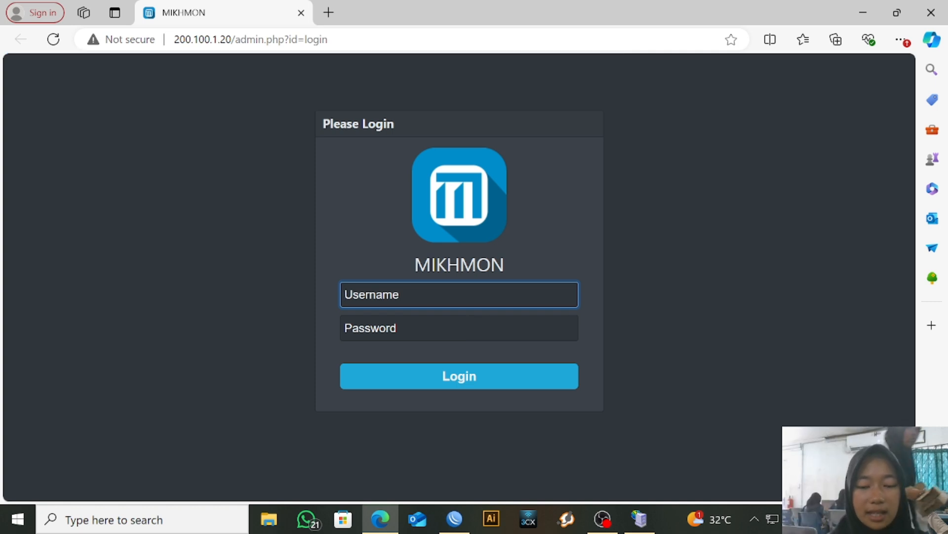
pyautogui.write('mi')
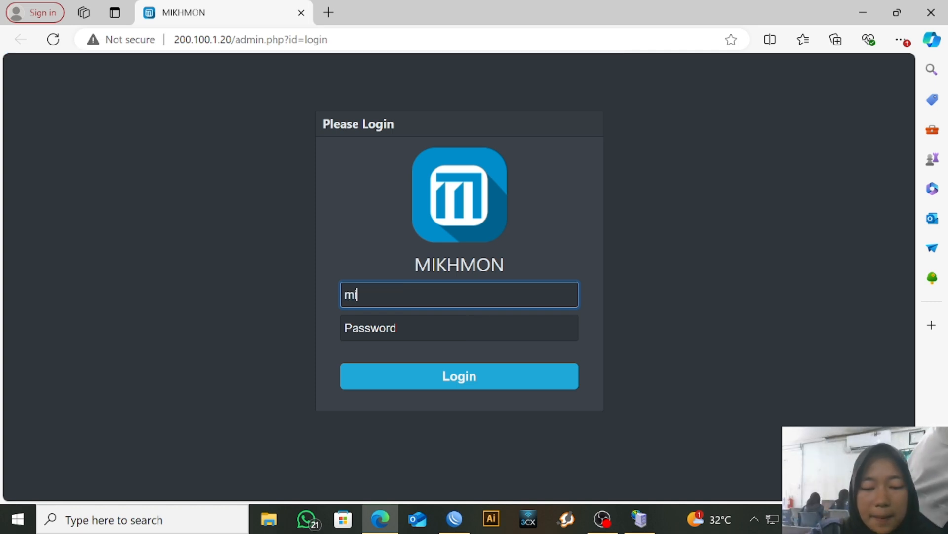
pyautogui.write('khmon')
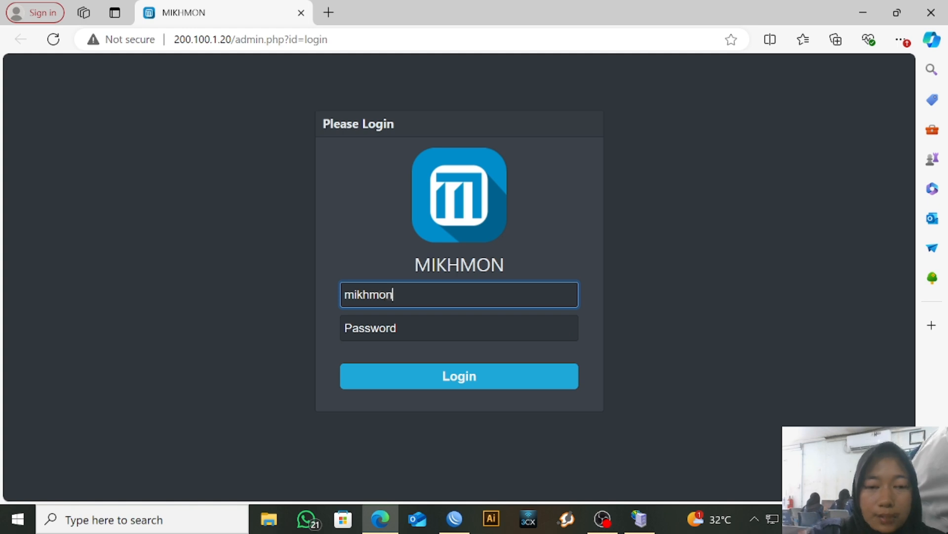
pyautogui.click(463, 326)
pyautogui.write('1')
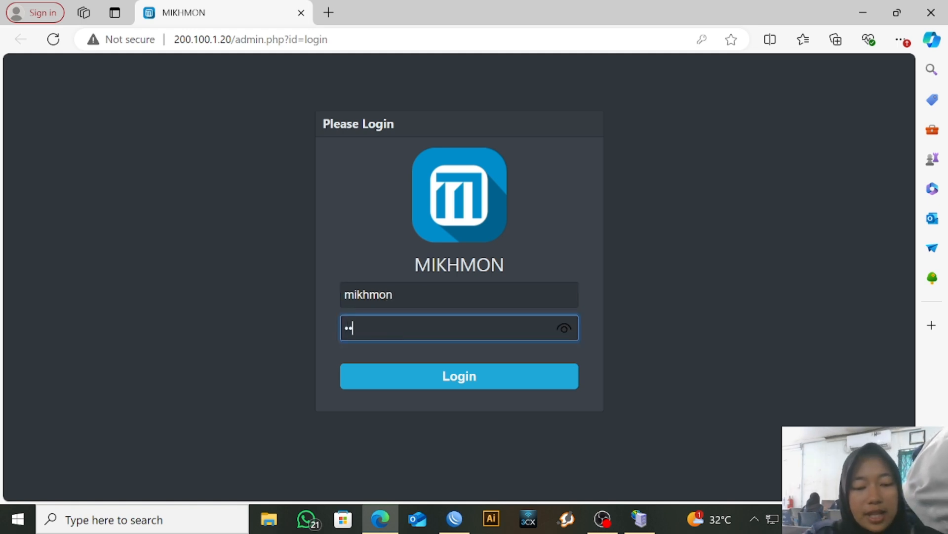
pyautogui.click(485, 383)
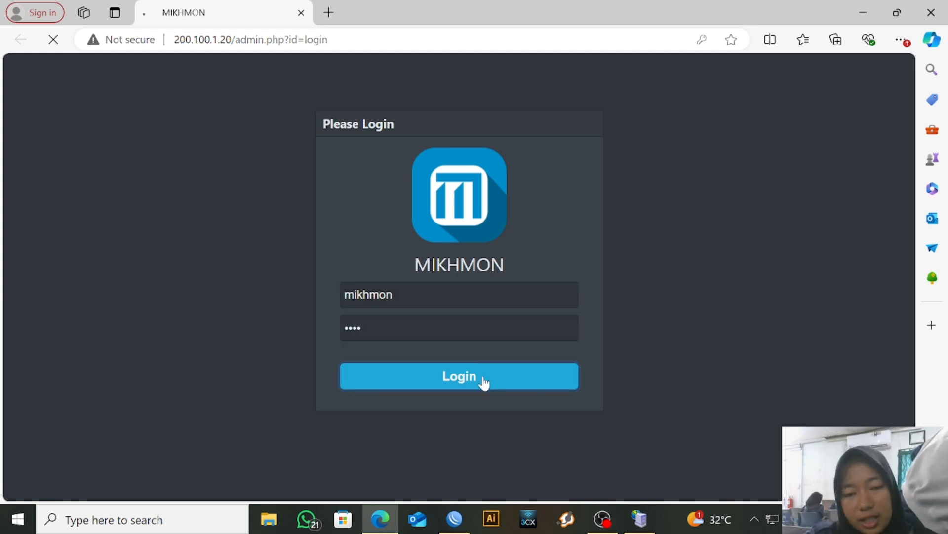
# Add a new router session named evani.net
pyautogui.click(74, 139)
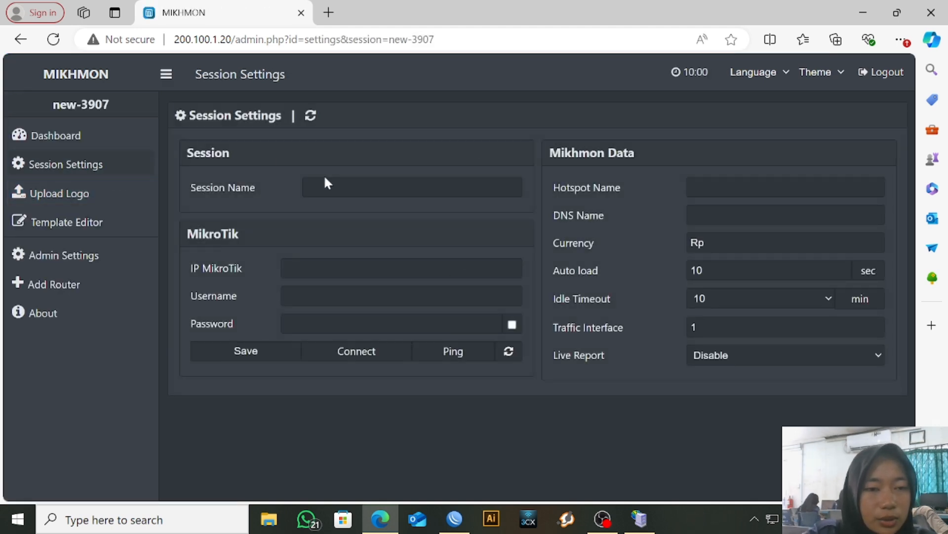
pyautogui.click(346, 193)
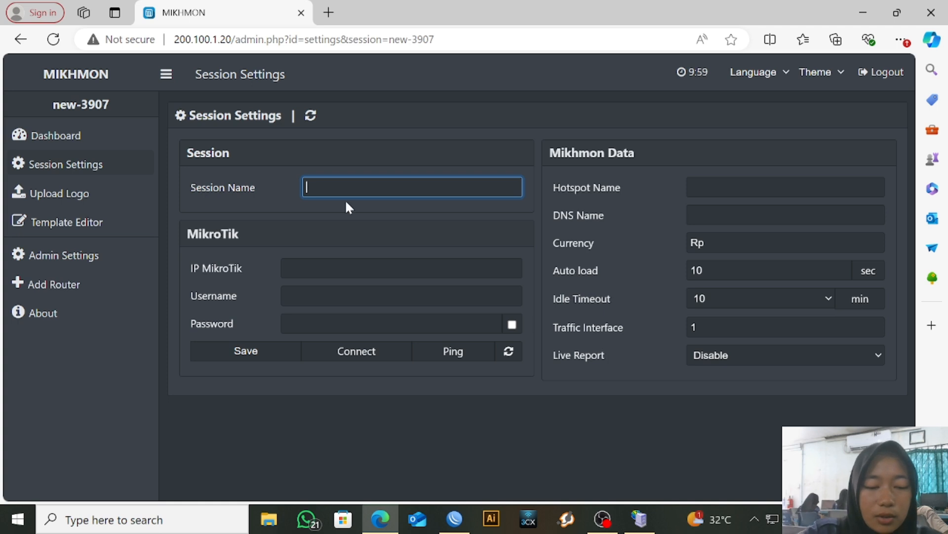
pyautogui.write('evani.n')
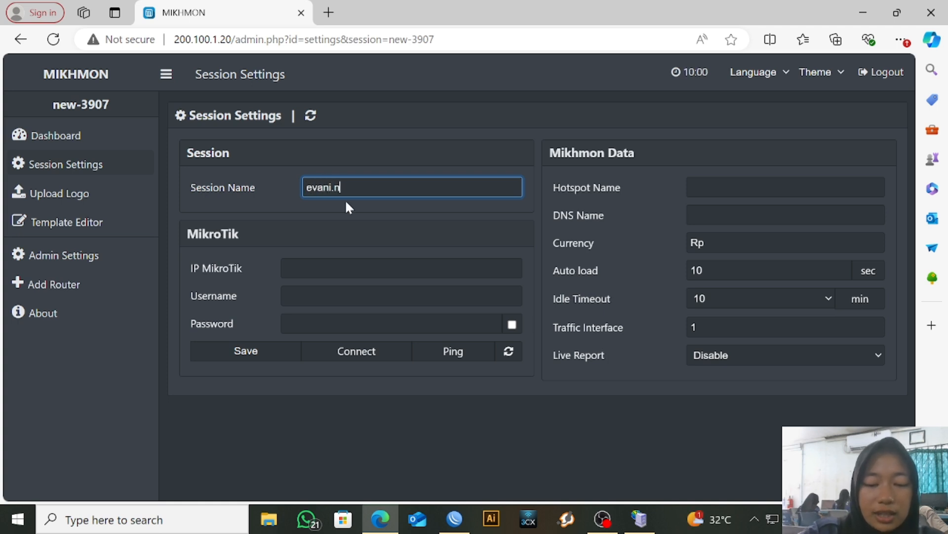
pyautogui.write('et')
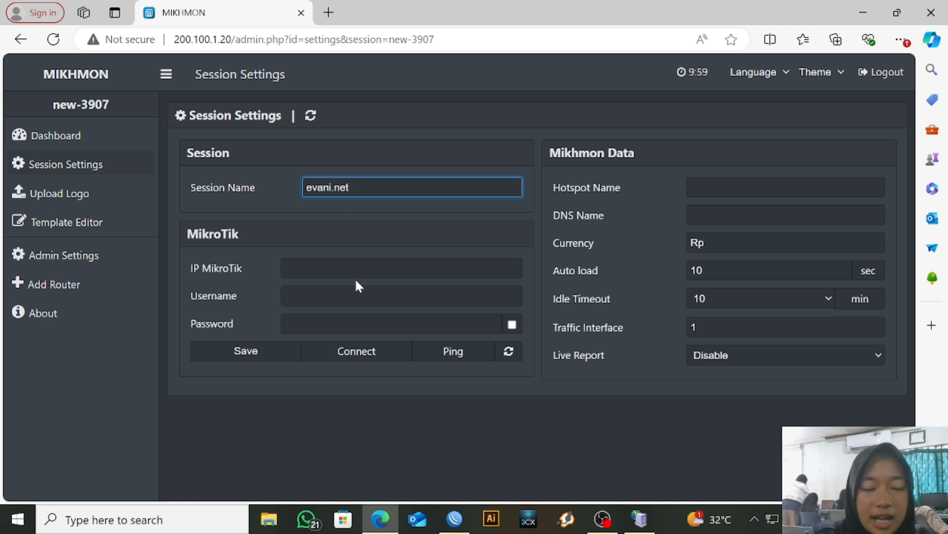
pyautogui.click(354, 278)
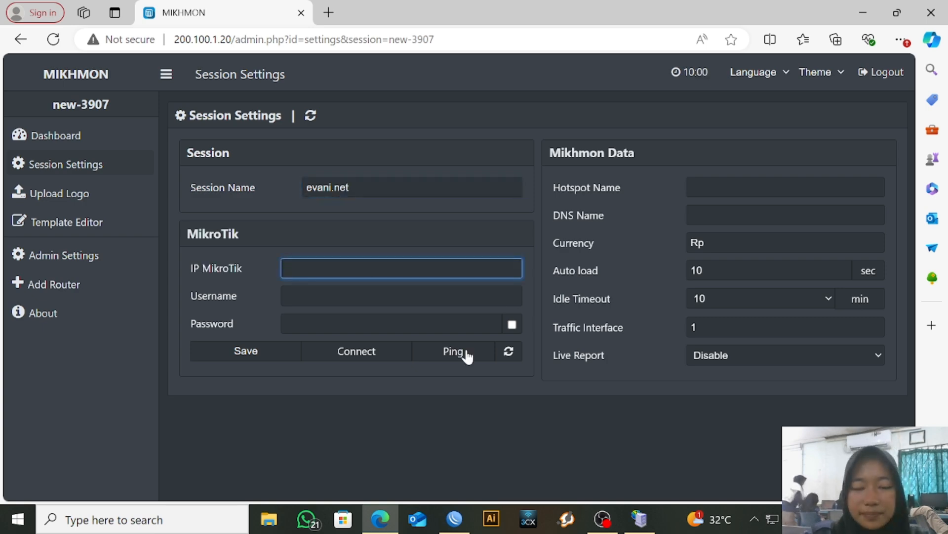
# Copy ether1's DHCP client address 172.16.131.92 from WinBox
pyautogui.moveTo(454, 518)
pyautogui.click(450, 473)
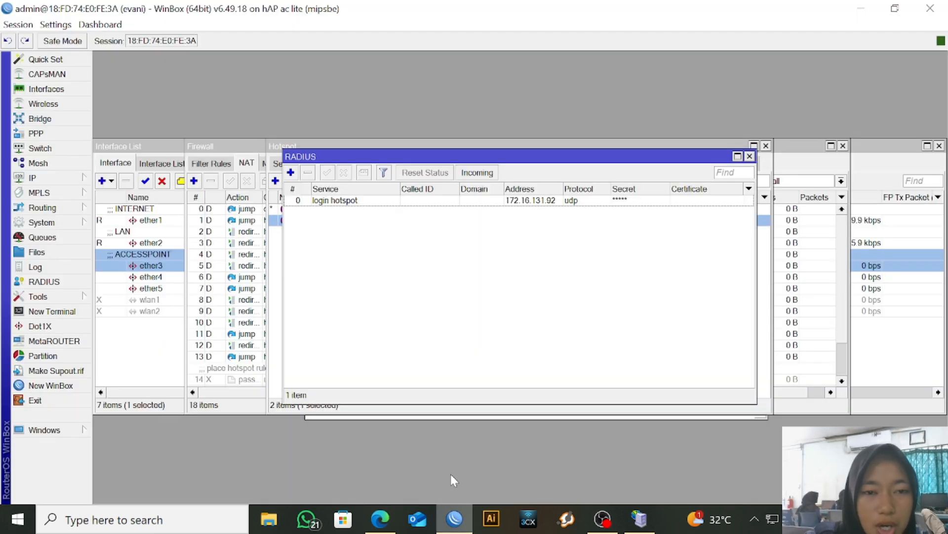
pyautogui.click(62, 176)
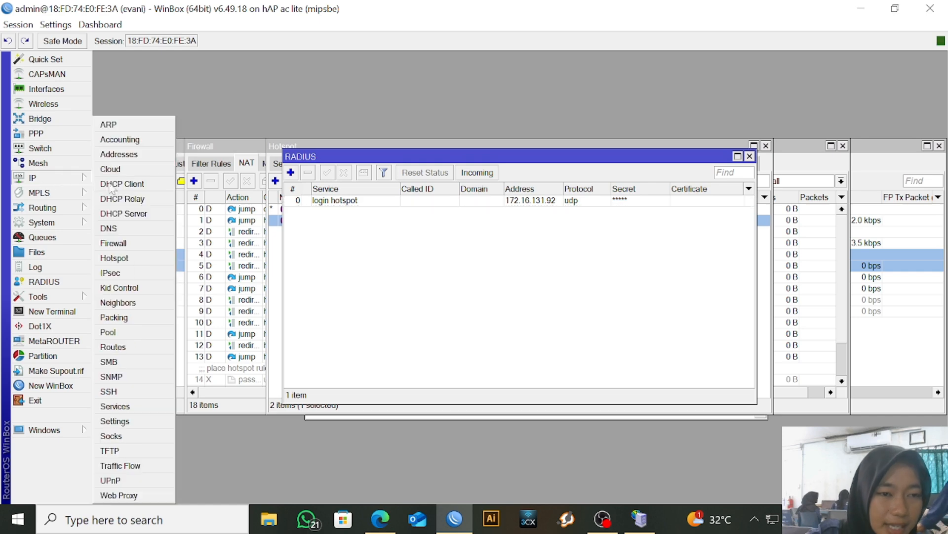
pyautogui.click(135, 188)
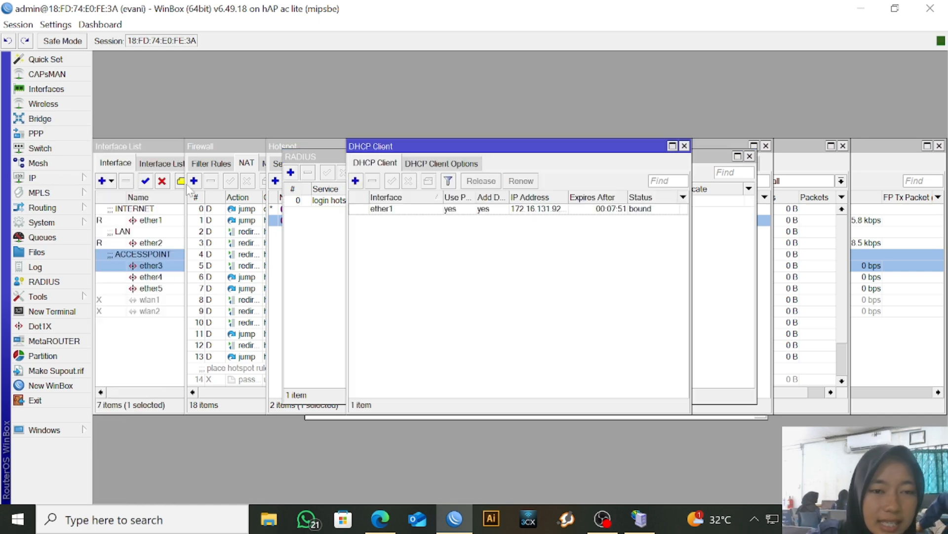
pyautogui.click(470, 209)
pyautogui.doubleClick(470, 210)
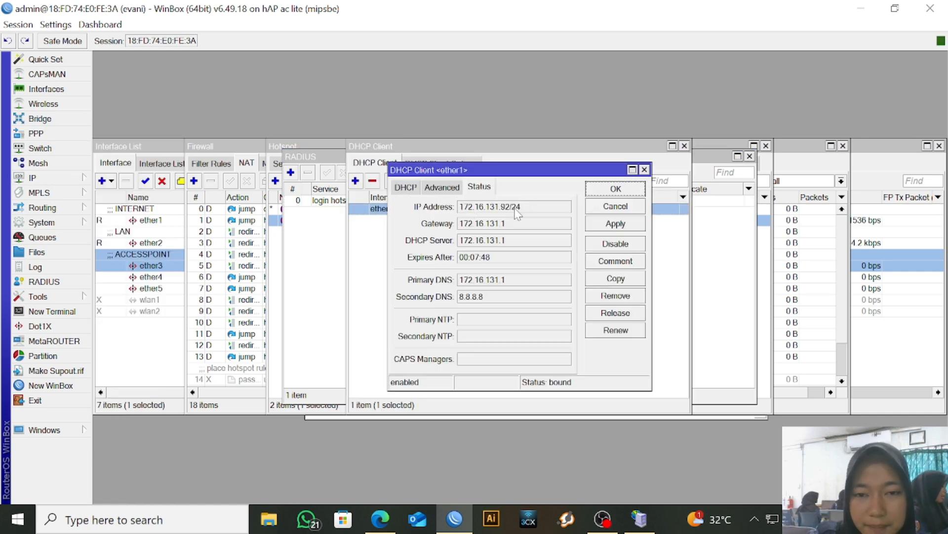
pyautogui.moveTo(510, 208); pyautogui.dragTo(410, 214)
pyautogui.hotkey('ctrl', 'c')
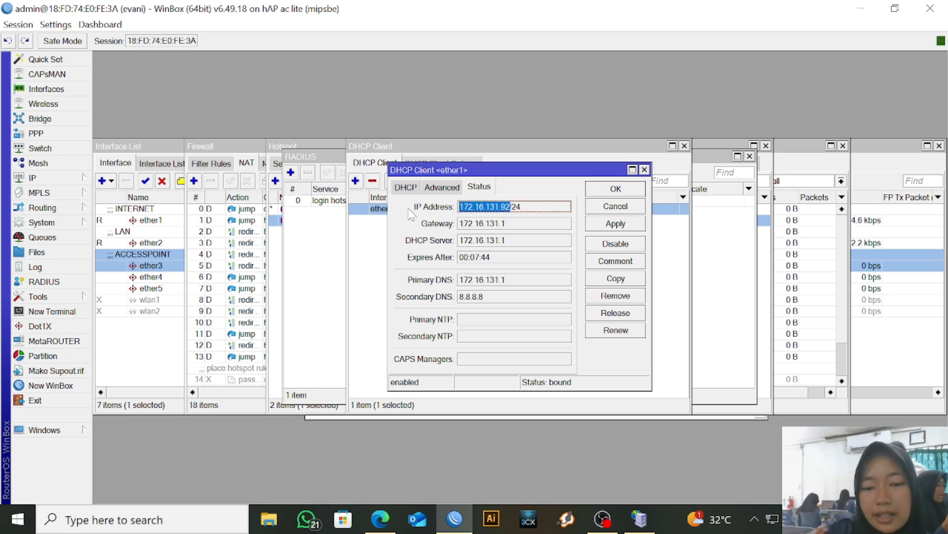
pyautogui.click(638, 520)
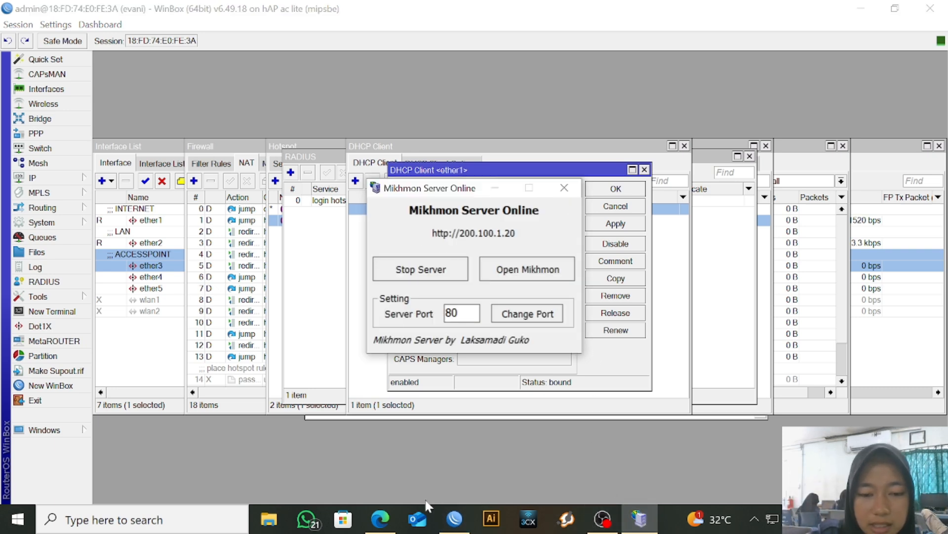
# Enter MikroTik IP 172.16.131.92 and username admin in the Mikhmon session
pyautogui.click(380, 519)
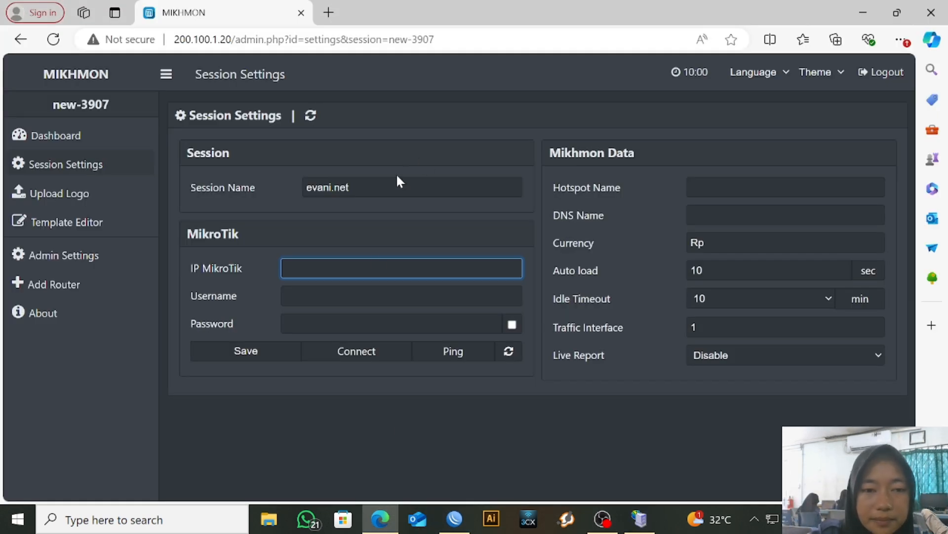
pyautogui.hotkey('ctrl', 'v')
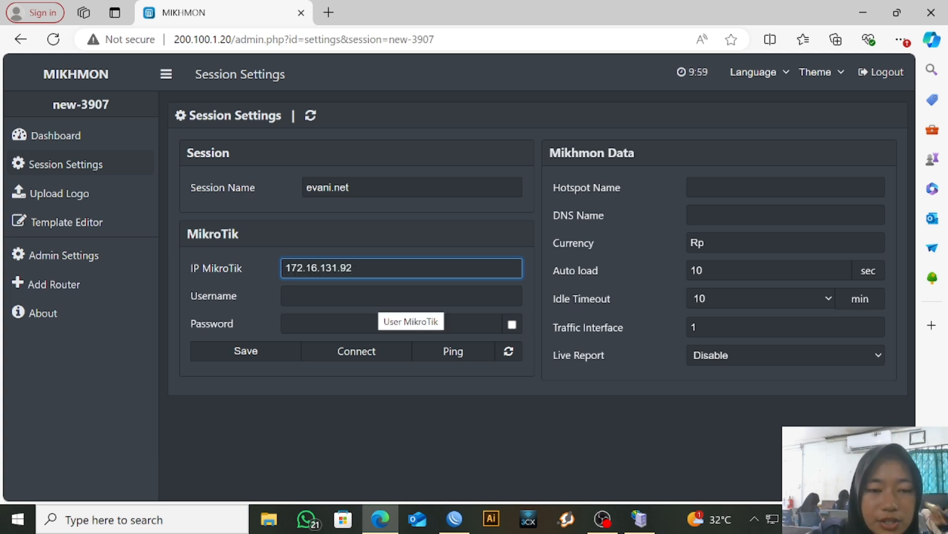
pyautogui.click(380, 296)
pyautogui.write('123')
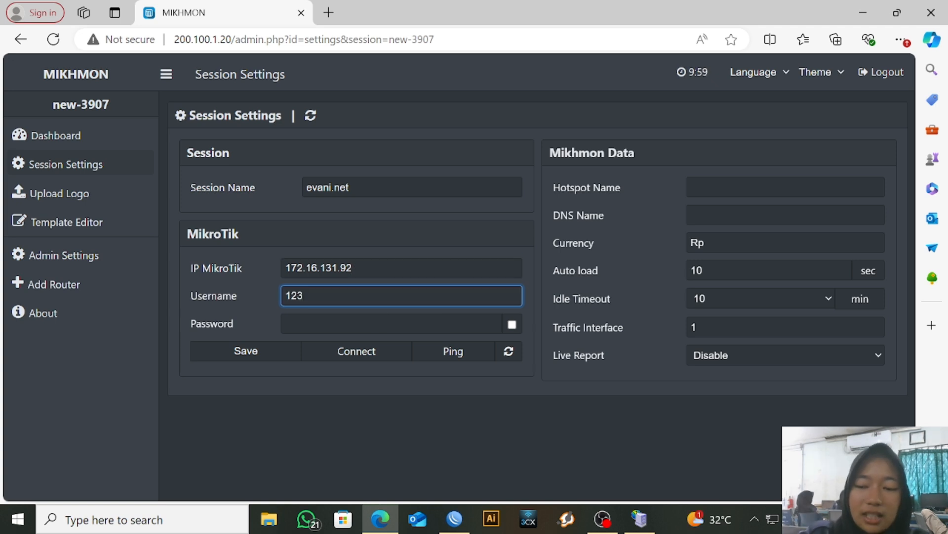
pyautogui.press('BackSpace')
pyautogui.press('BackSpace')
pyautogui.press('BackSpace')
pyautogui.write('admin')
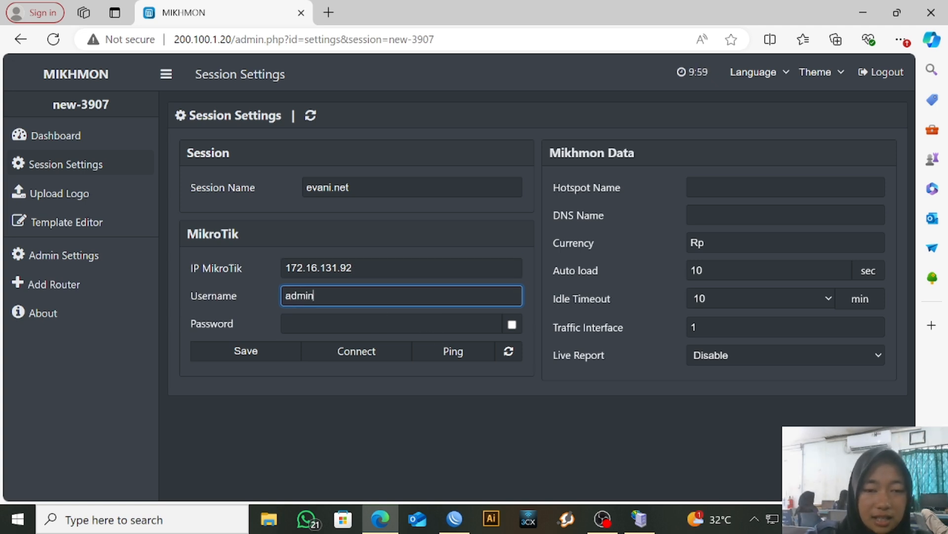
pyautogui.press('Tab')
# Finish the router password, then check that hotspot profile hsprof1 uses DNS name evani.net
pyautogui.write('a')
pyautogui.click(726, 189)
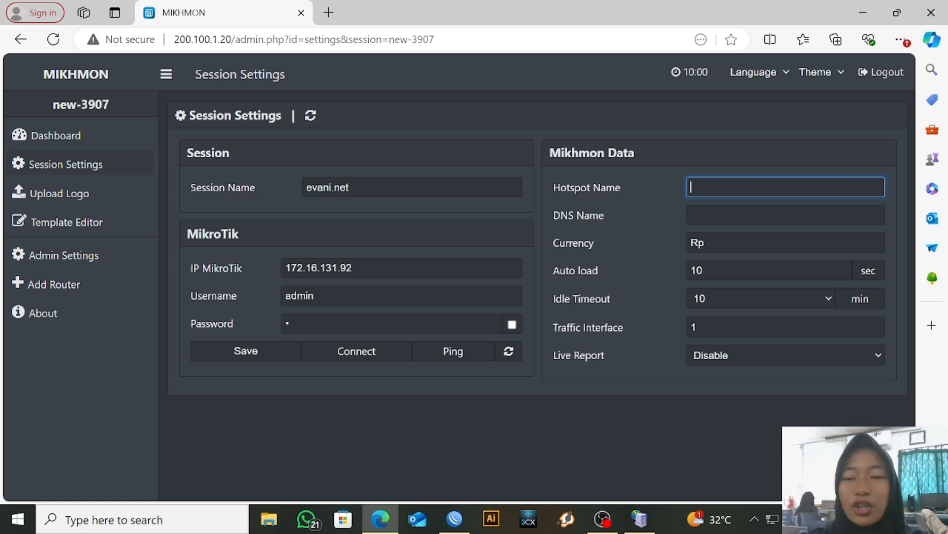
pyautogui.click(454, 519)
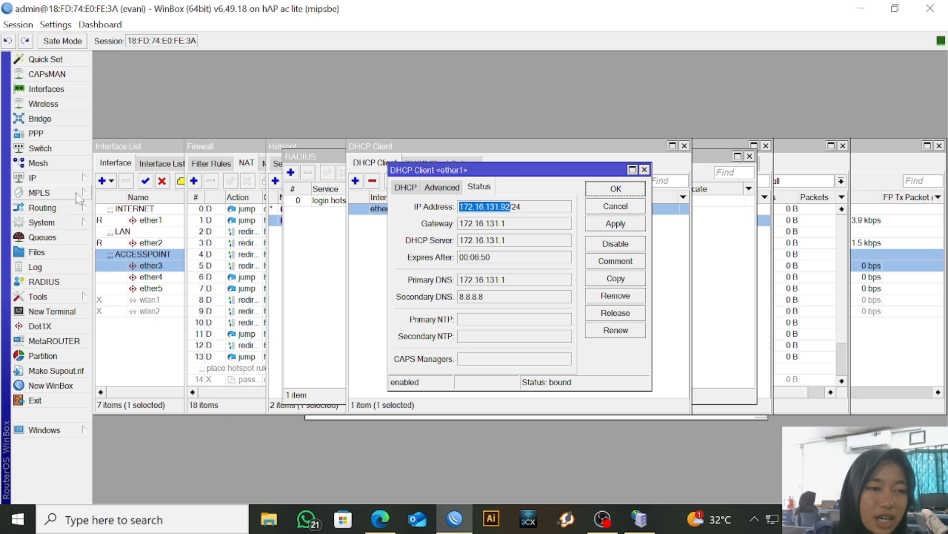
pyautogui.click(79, 181)
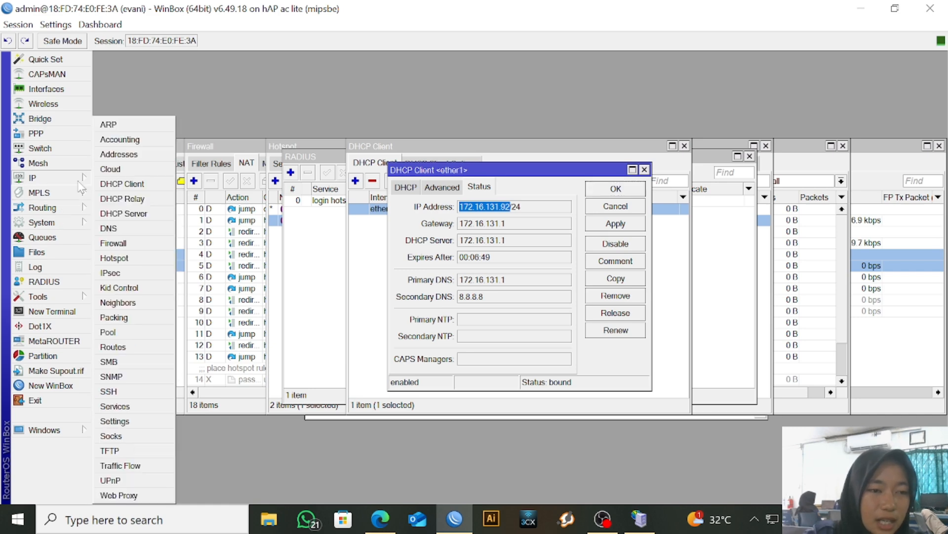
pyautogui.click(168, 259)
pyautogui.click(287, 163)
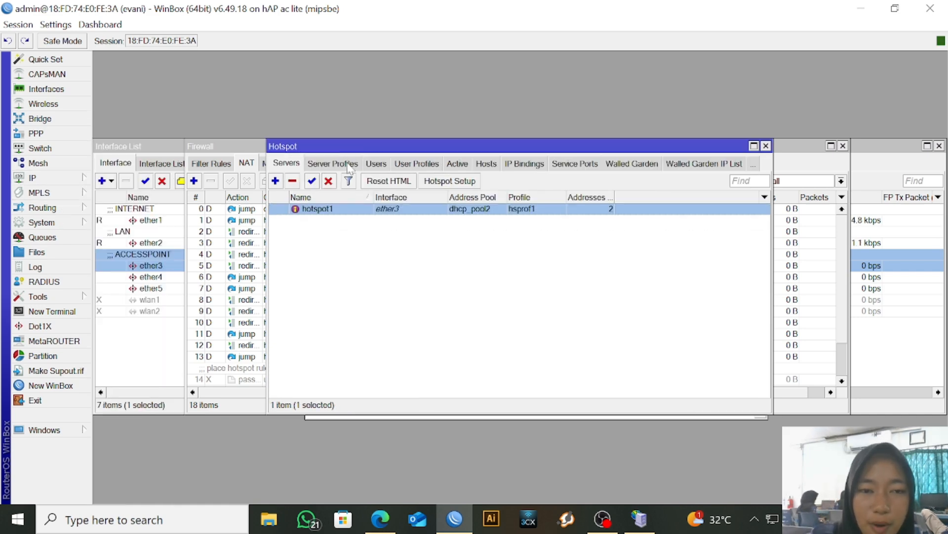
pyautogui.click(348, 165)
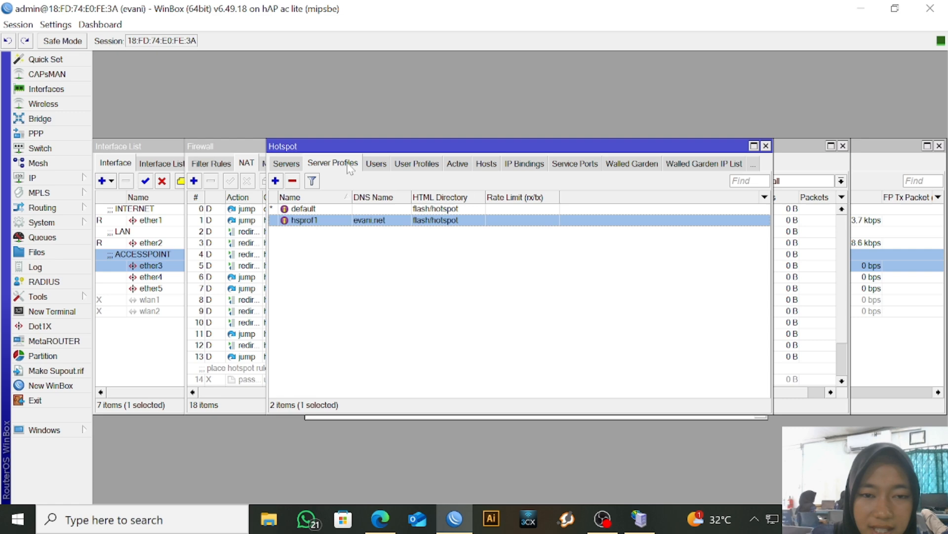
pyautogui.doubleClick(379, 228)
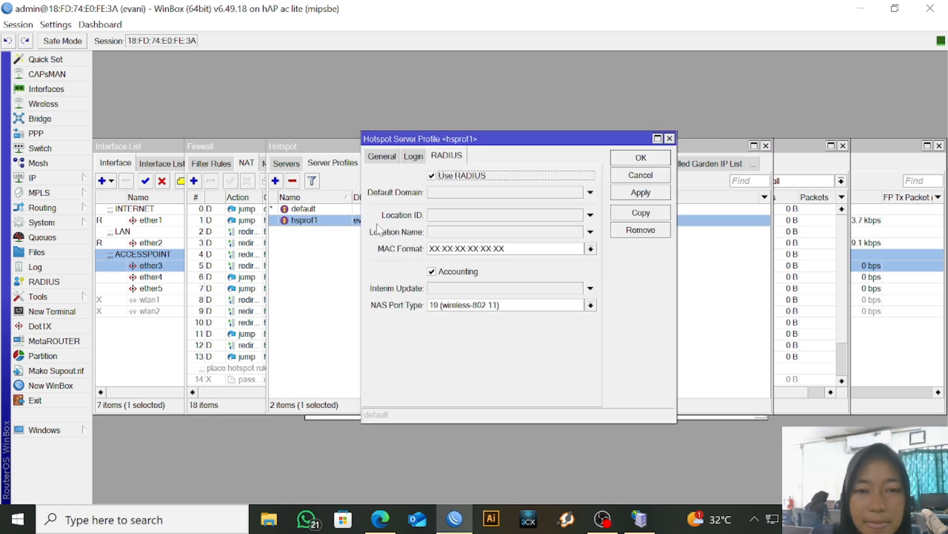
pyautogui.click(392, 157)
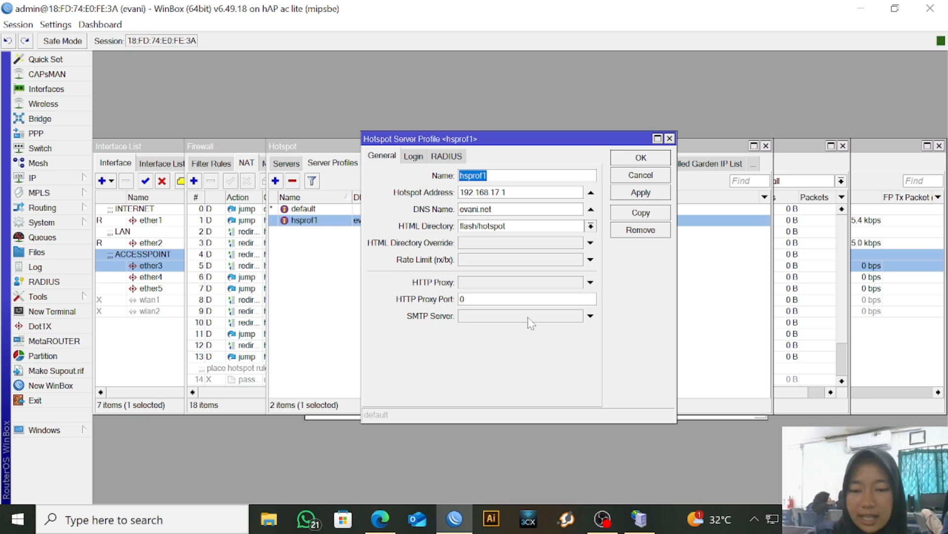
pyautogui.click(384, 512)
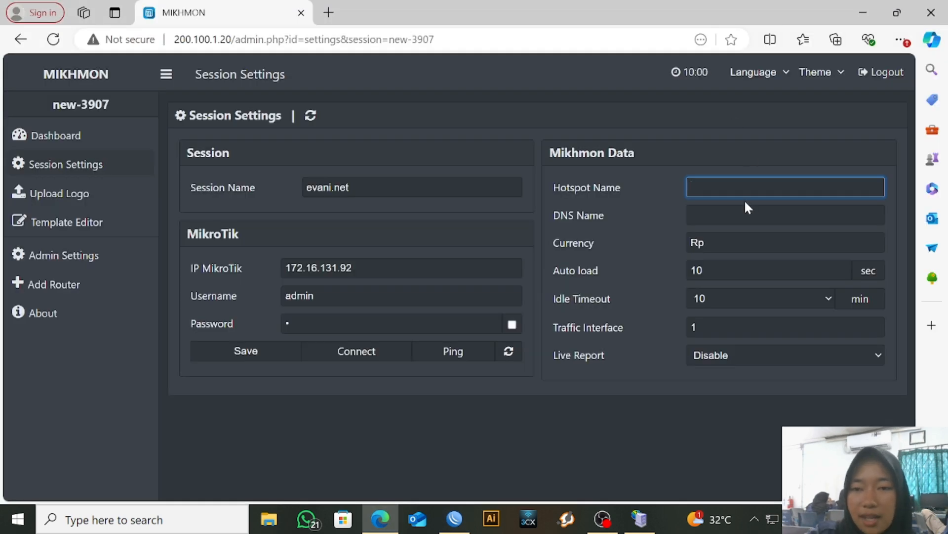
# Enter hsprof1 as the hotspot name, paste evani.net from WinBox as the DNS name, and save
pyautogui.write('hsprof1')
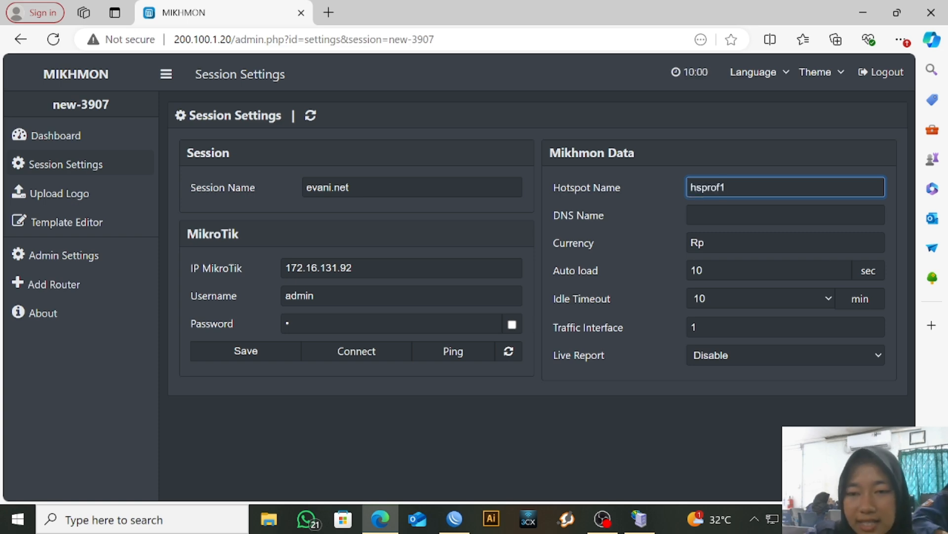
pyautogui.click(786, 215)
pyautogui.click(454, 518)
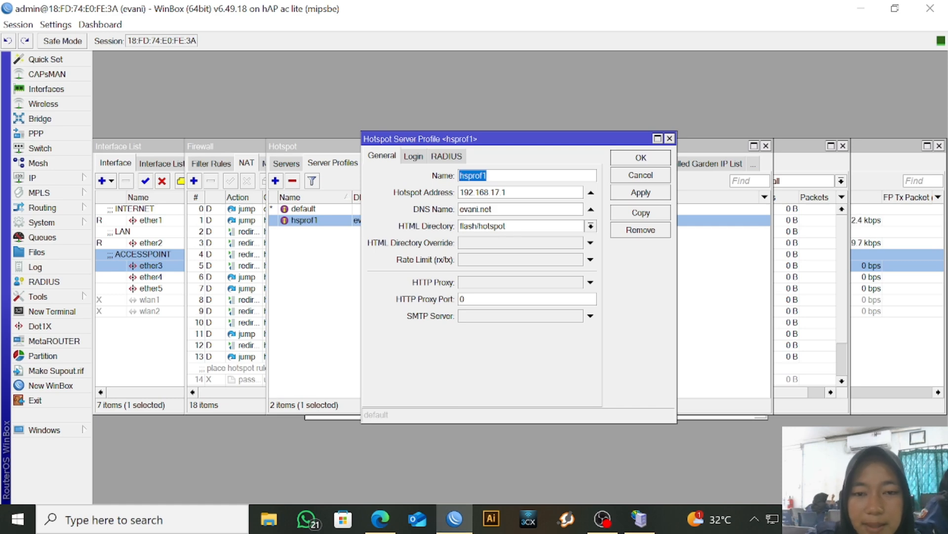
pyautogui.moveTo(492, 209); pyautogui.dragTo(459, 209)
pyautogui.hotkey('ctrl', 'c')
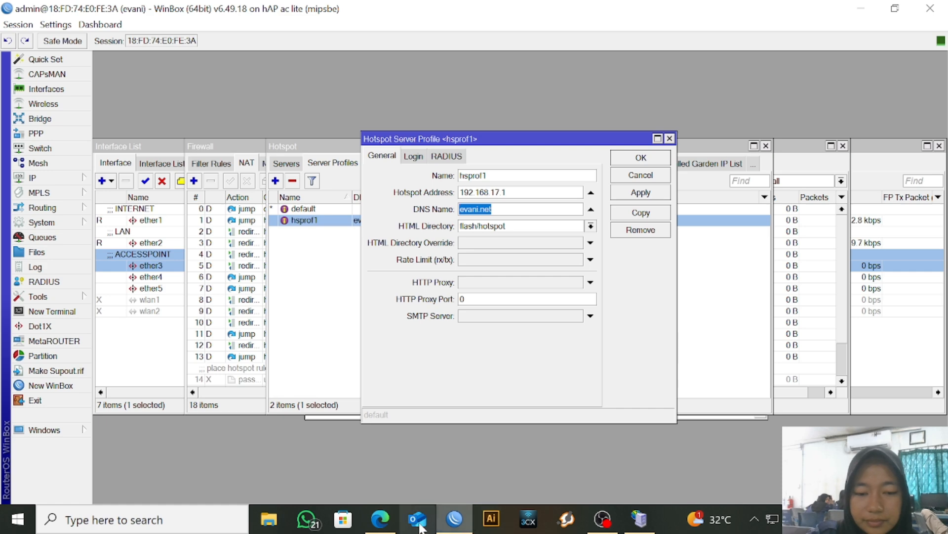
pyautogui.click(380, 519)
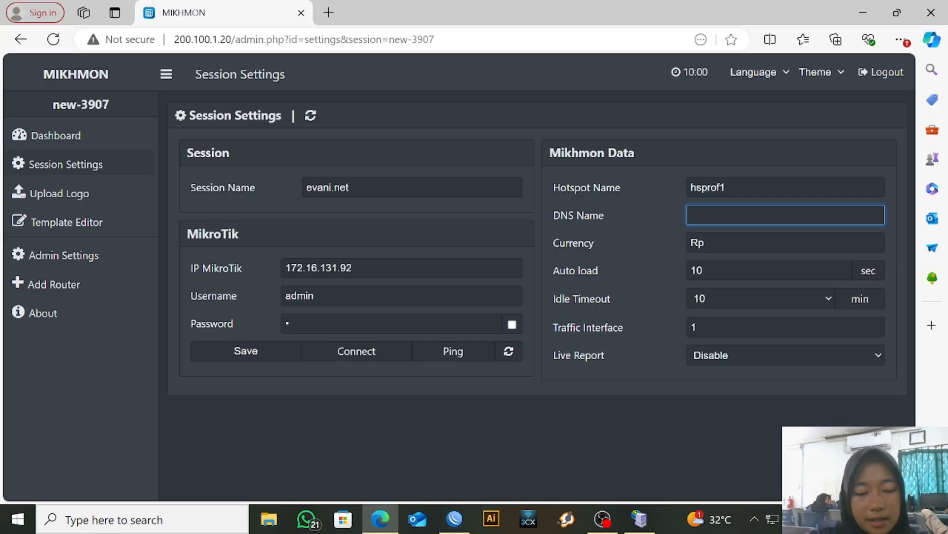
pyautogui.hotkey('ctrl', 'v')
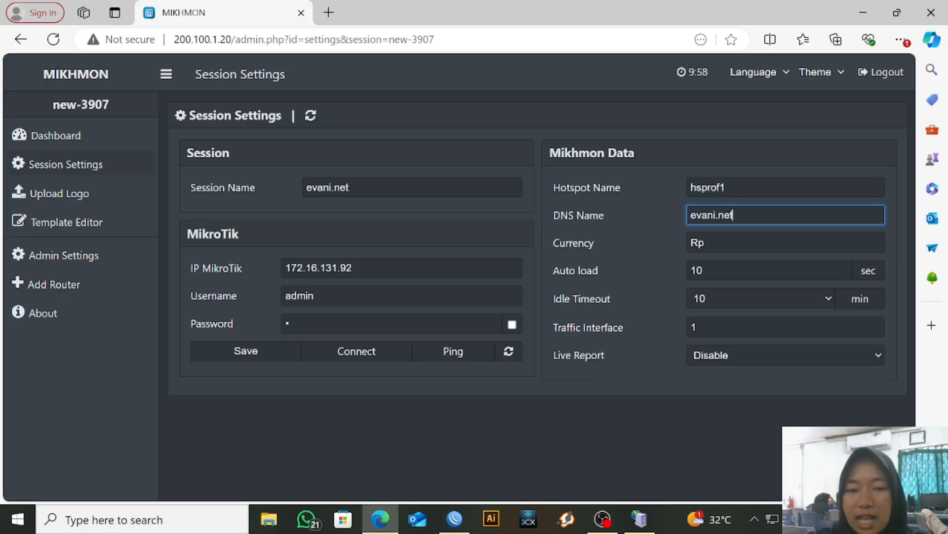
pyautogui.click(249, 353)
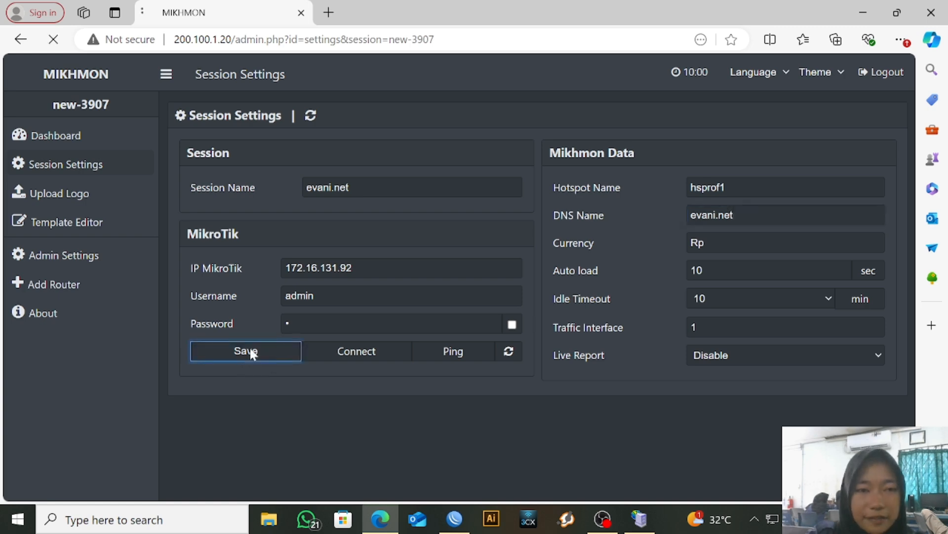
# Connect Mikhmon to the router and open the Hotspot Users Generate form
pyautogui.click(362, 351)
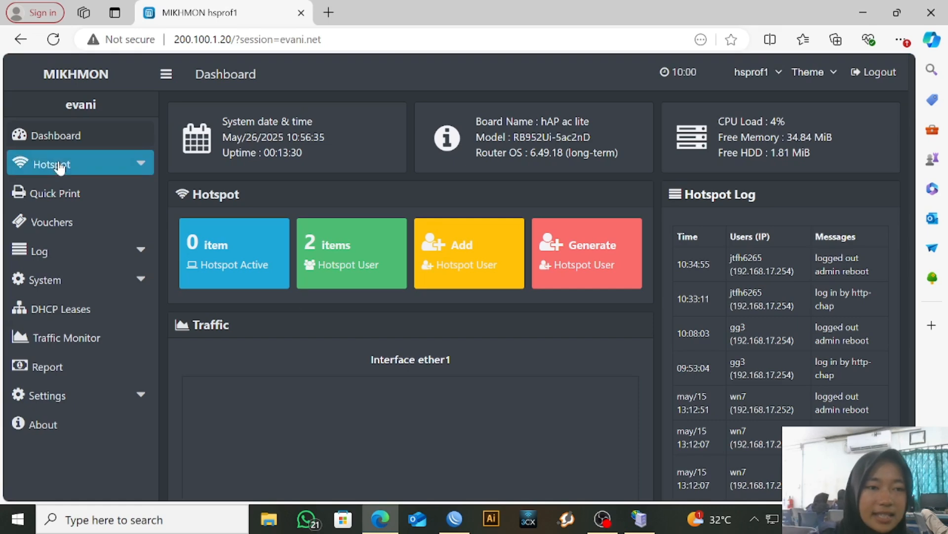
pyautogui.click(69, 164)
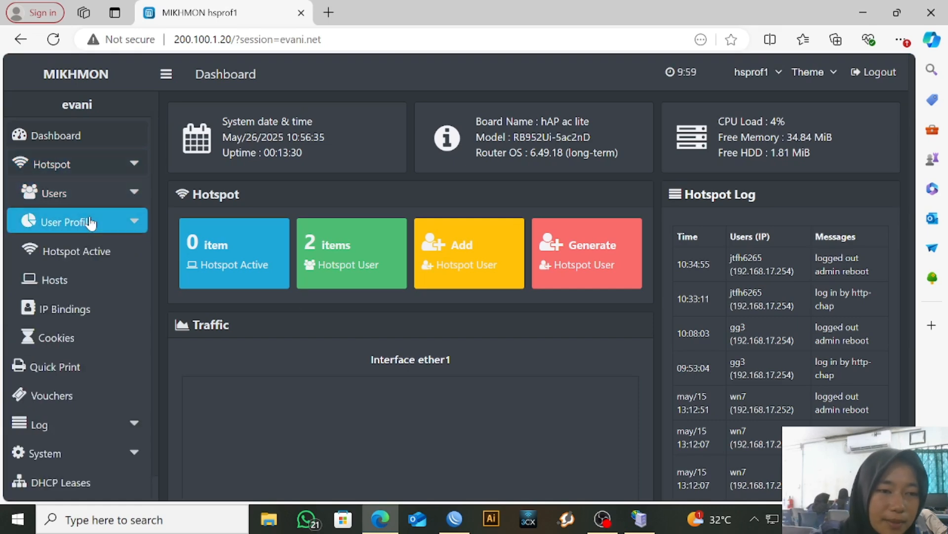
pyautogui.click(103, 194)
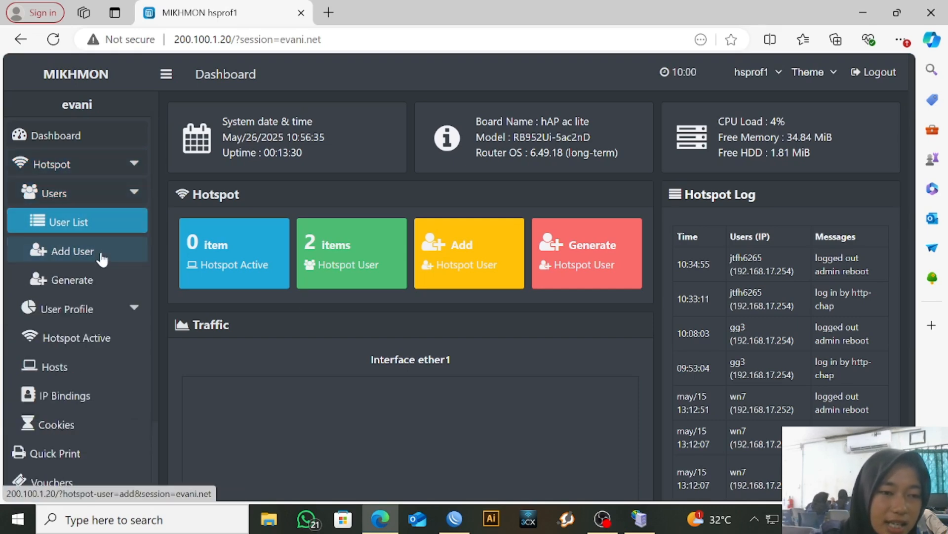
pyautogui.click(99, 280)
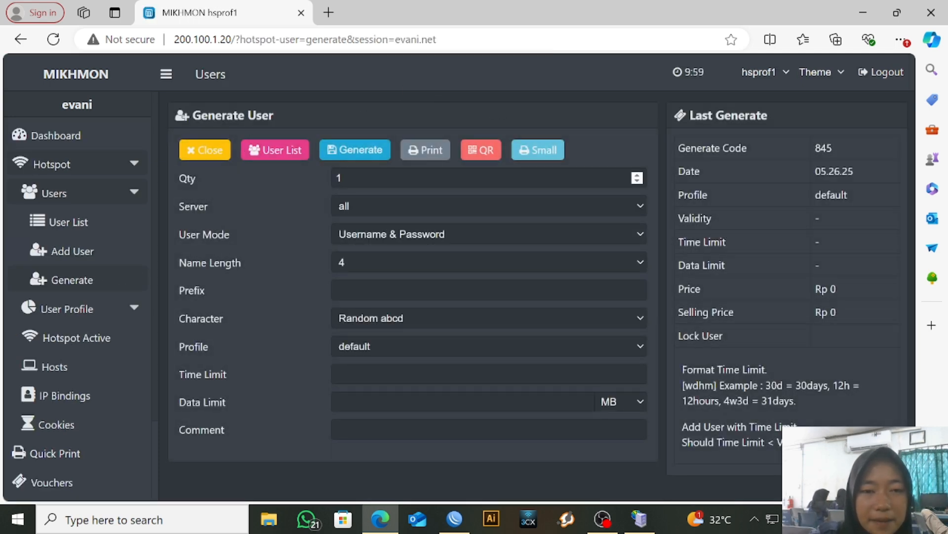
# Generate 10 voucher users with Username = Password mode and 3-character names
pyautogui.click(341, 178)
pyautogui.write('0')
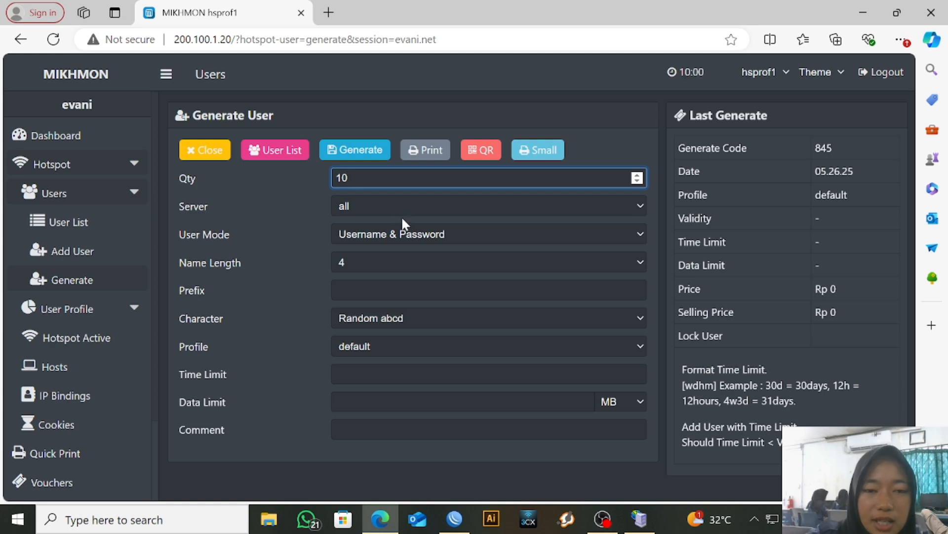
pyautogui.click(398, 231)
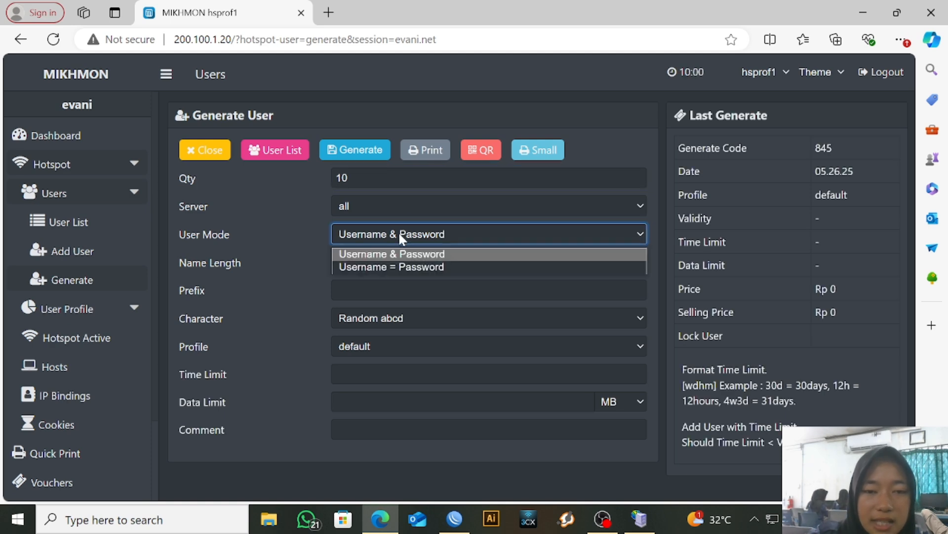
pyautogui.click(396, 269)
pyautogui.click(401, 261)
pyautogui.click(401, 295)
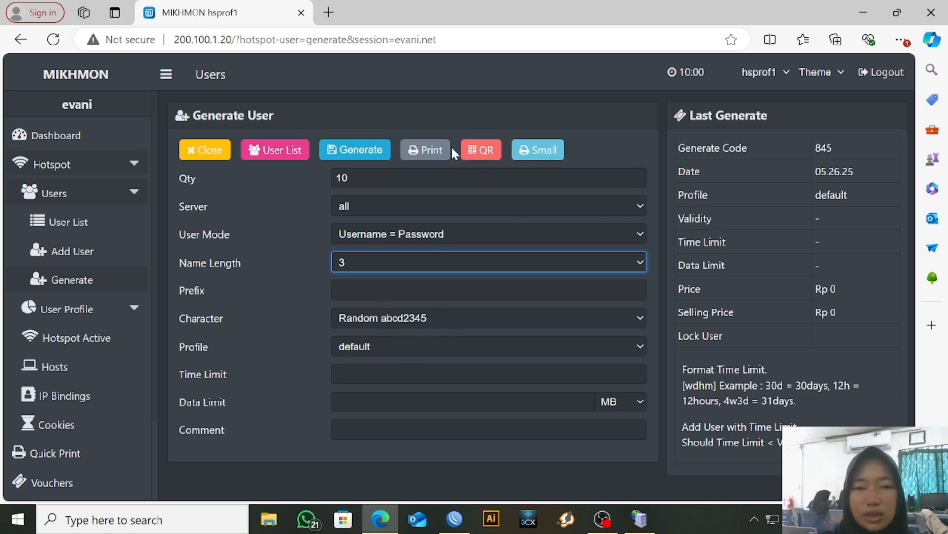
pyautogui.click(376, 153)
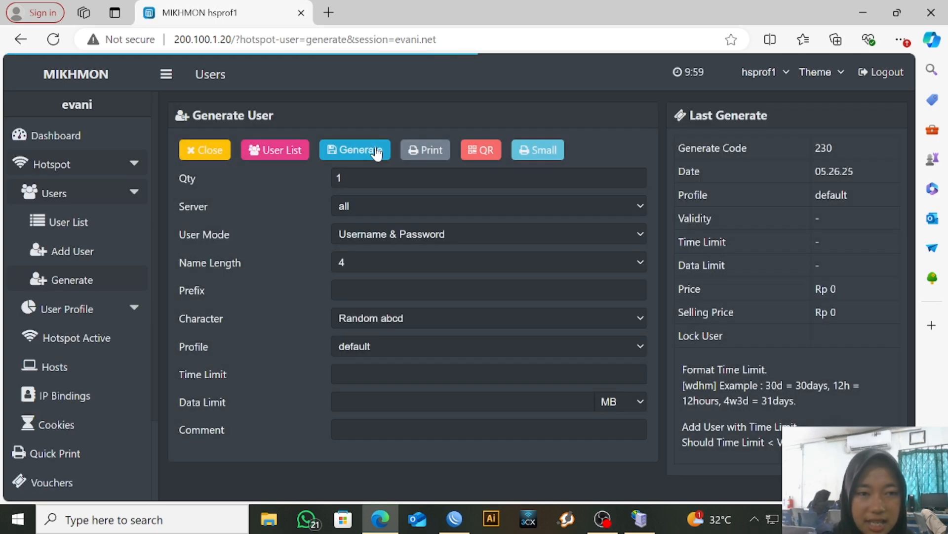
# Filter the user list to the vc-230 batch, show it as QR cards, and copy the first voucher code
pyautogui.click(89, 221)
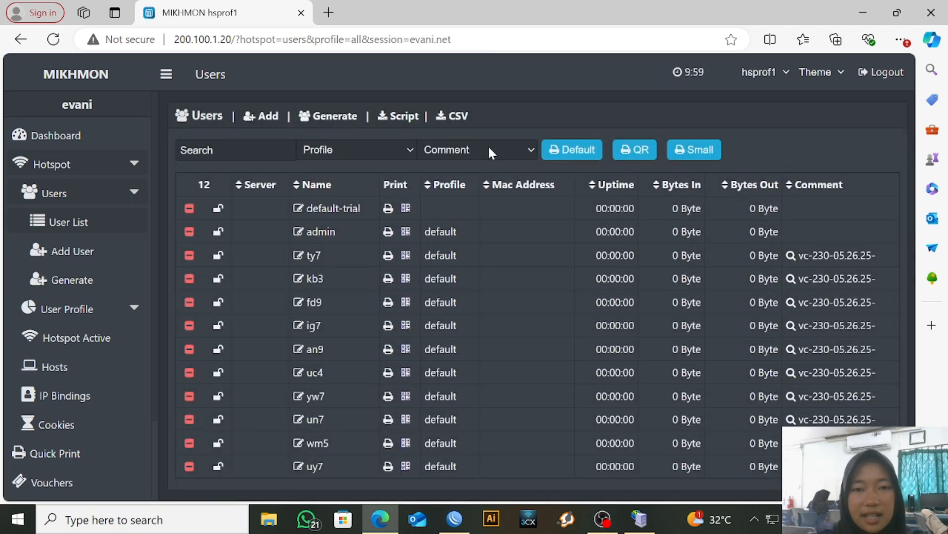
pyautogui.click(488, 148)
pyautogui.click(488, 183)
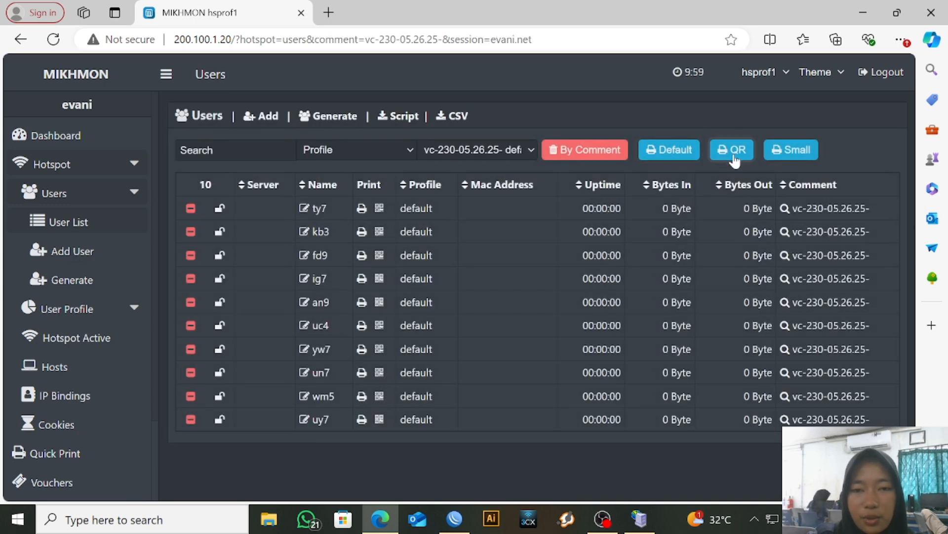
pyautogui.click(734, 152)
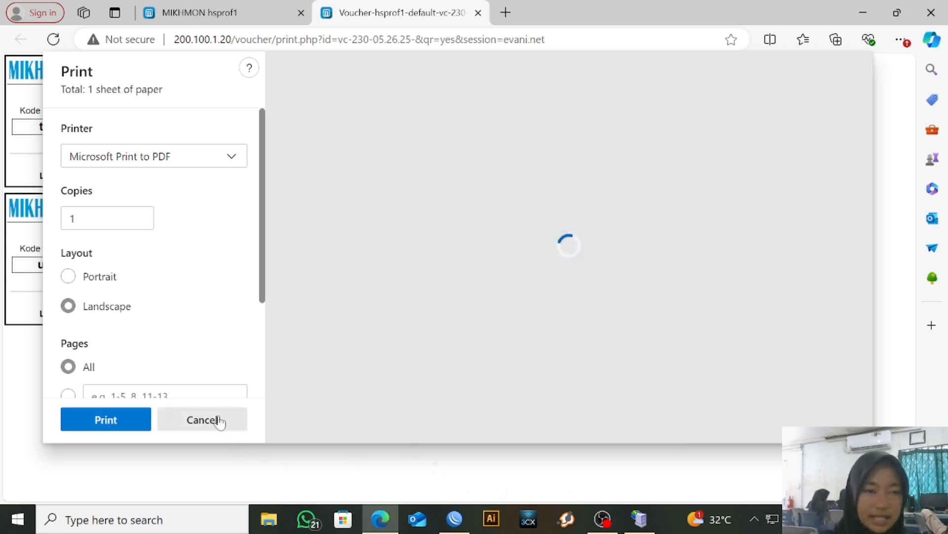
pyautogui.click(219, 422)
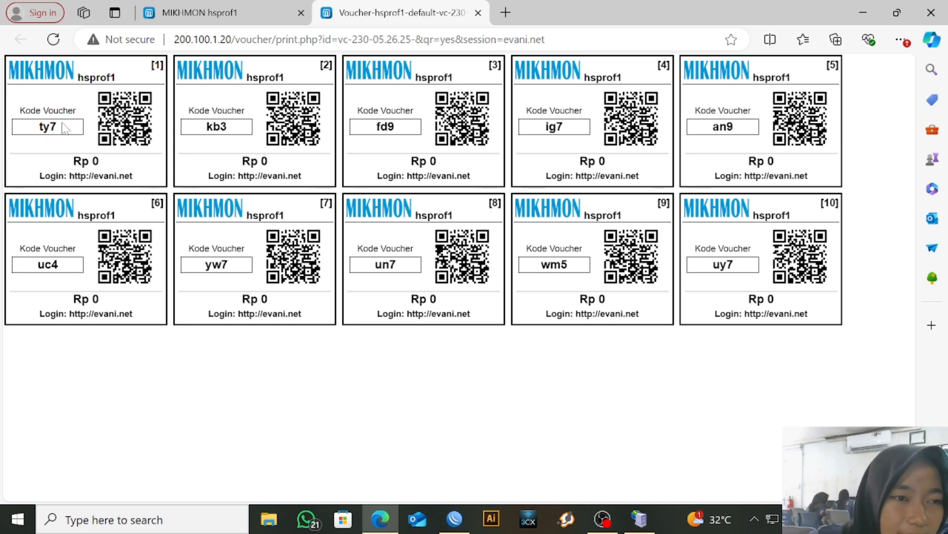
pyautogui.doubleClick(45, 126)
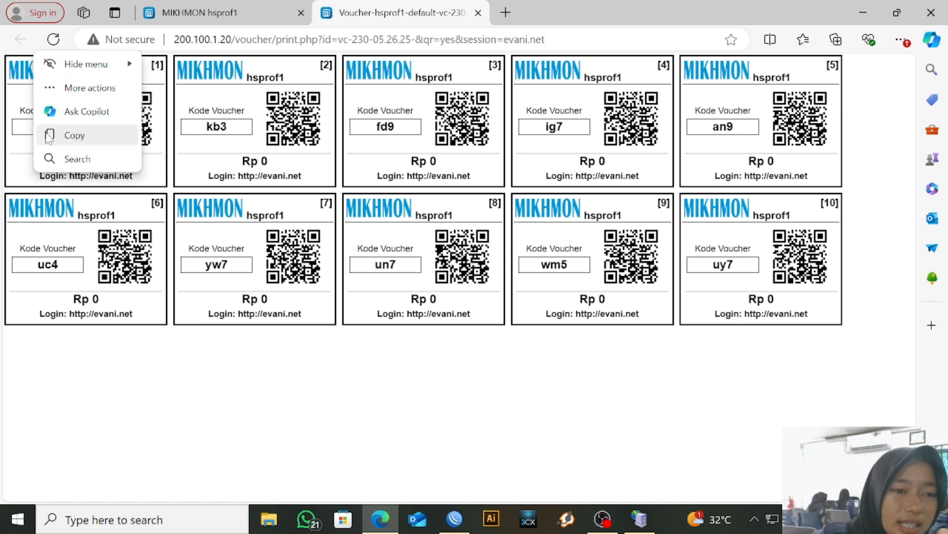
pyautogui.click(49, 134)
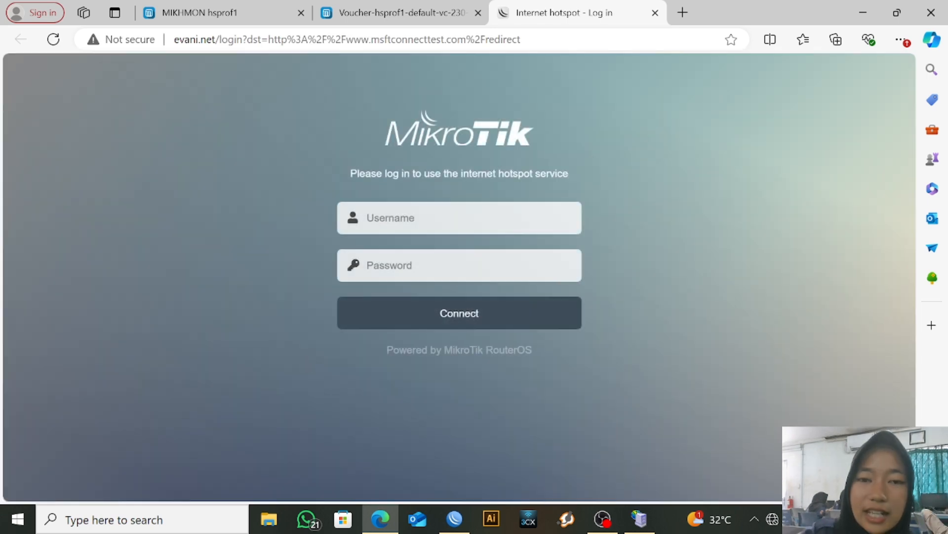
# Log in to the hotspot using the first voucher's code as both username and password
pyautogui.click(459, 218)
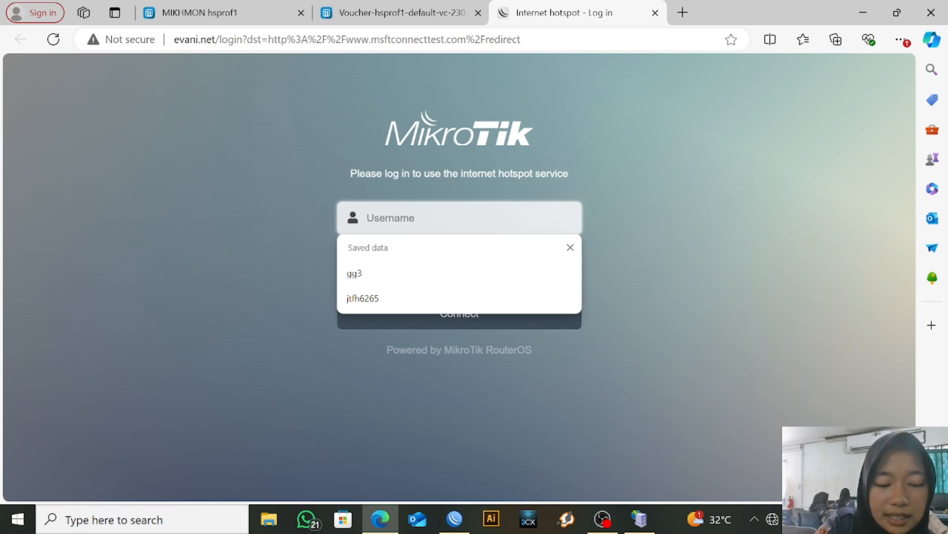
pyautogui.write('ty7')
pyautogui.click(459, 265)
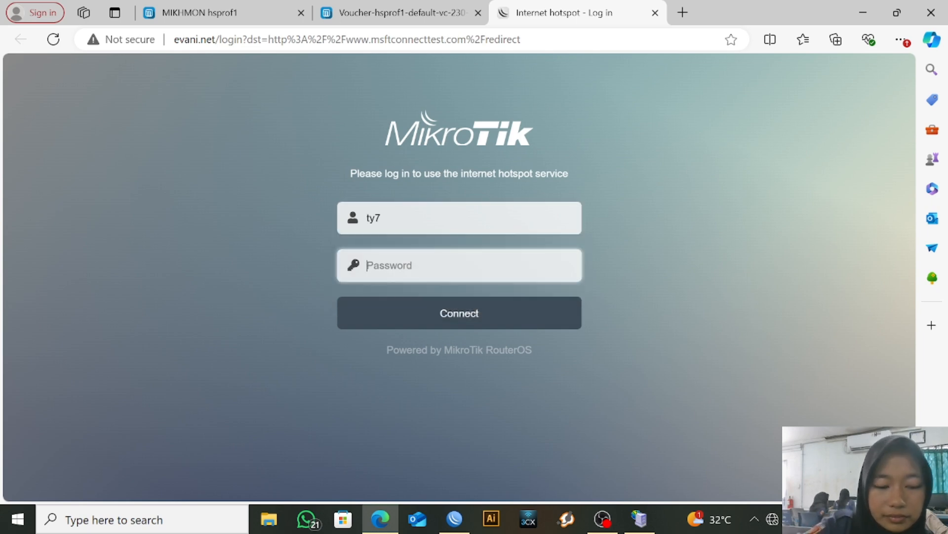
pyautogui.write('ty7')
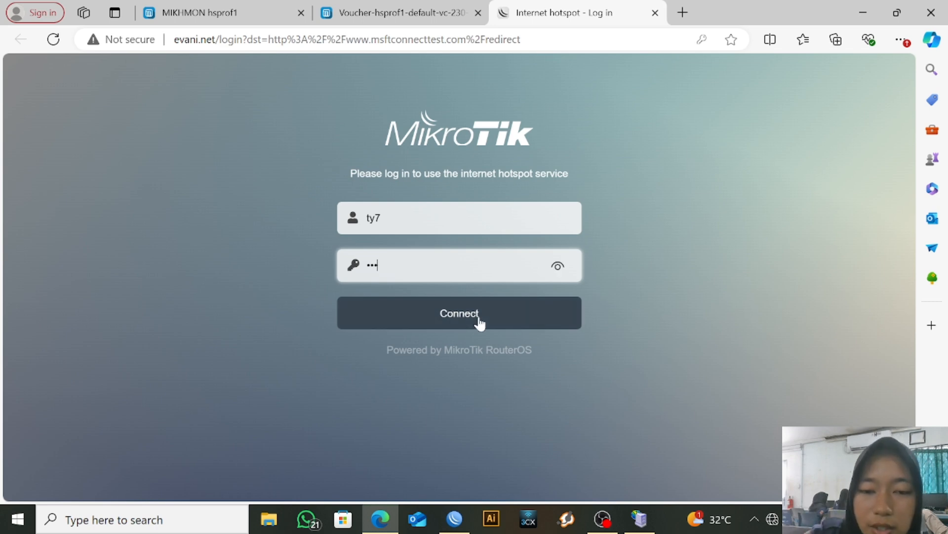
pyautogui.click(478, 319)
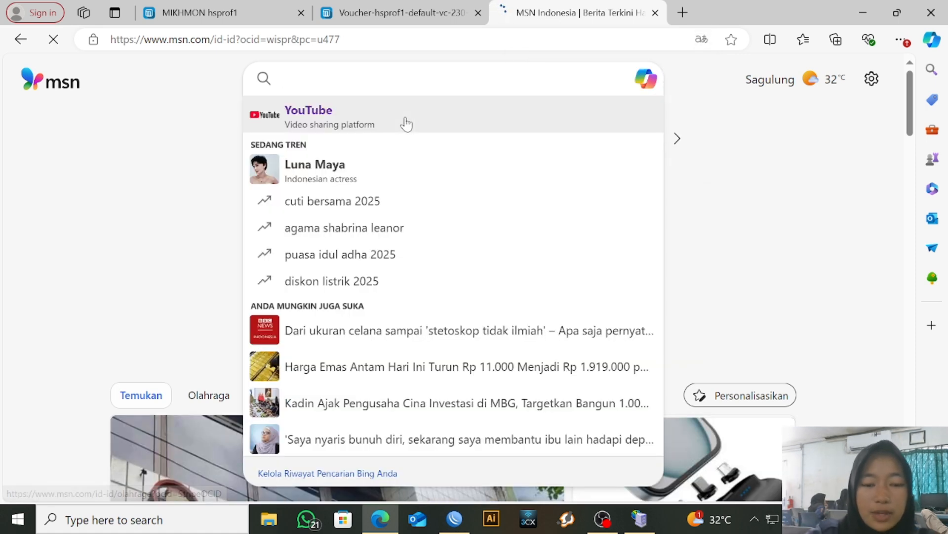
# Search the web for youtube and go to the YouTube website
pyautogui.write('youtube')
pyautogui.press('Return')
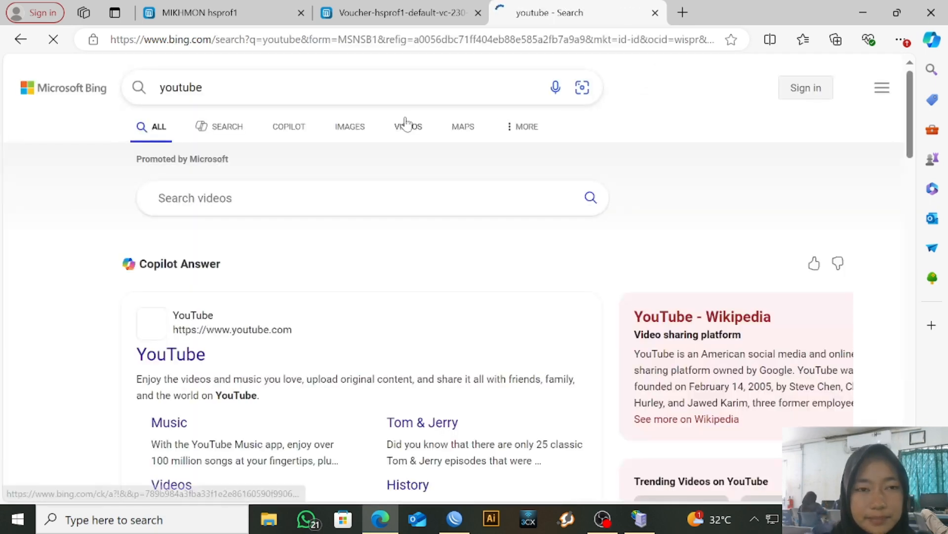
pyautogui.click(183, 362)
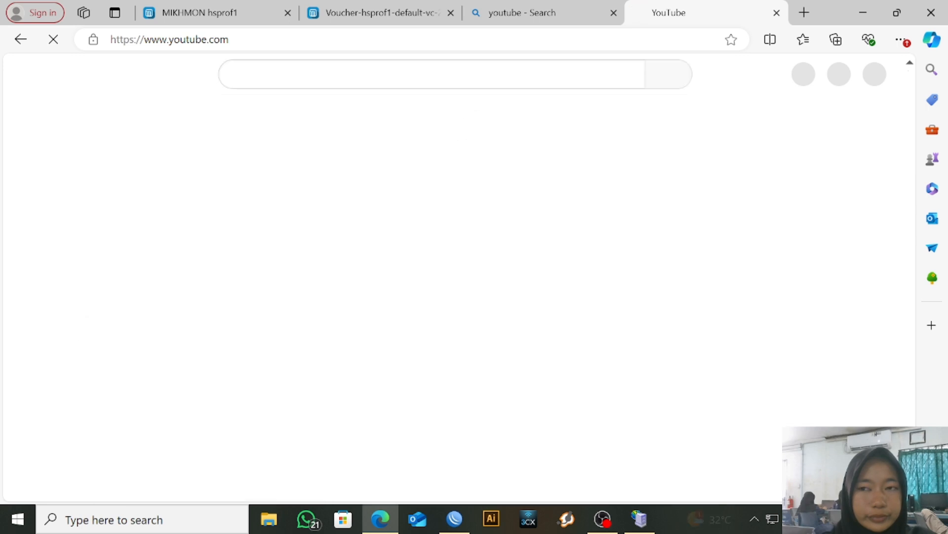
# Search YouTube for cocomelon and scroll through the results
pyautogui.click(459, 75)
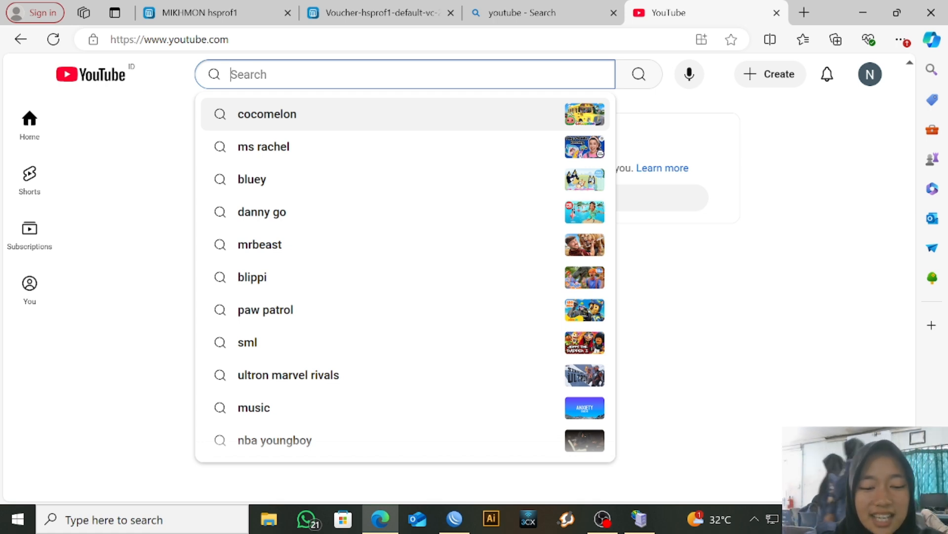
pyautogui.write('cocomelon')
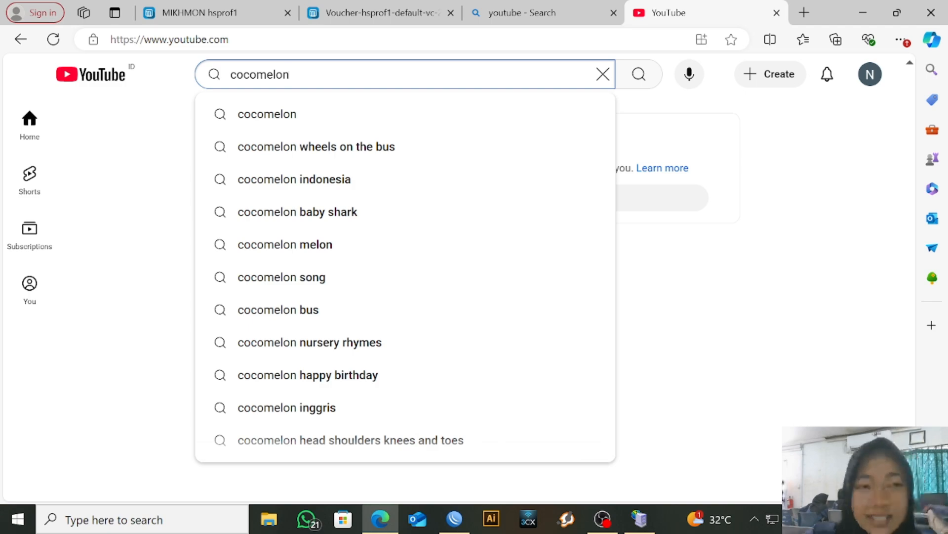
pyautogui.press('Return')
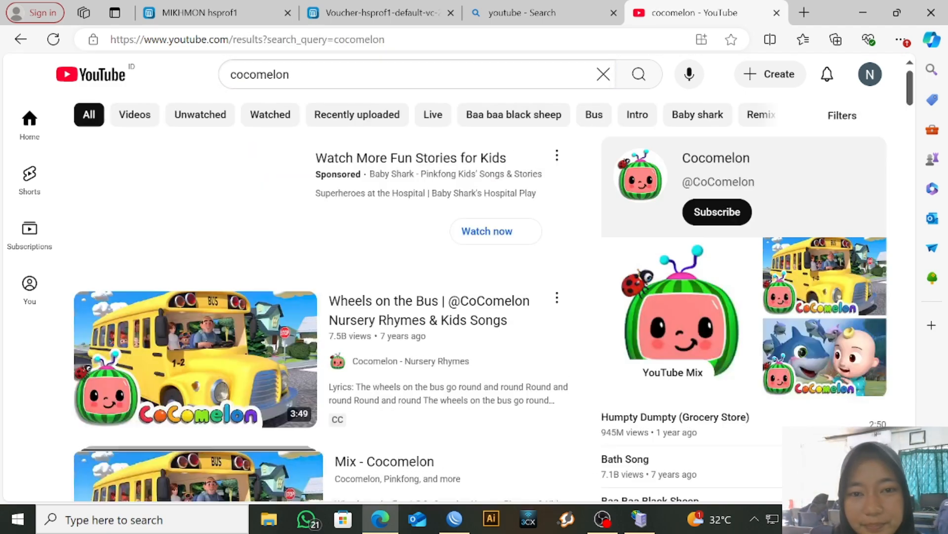
pyautogui.scroll(-1, 388, 218)
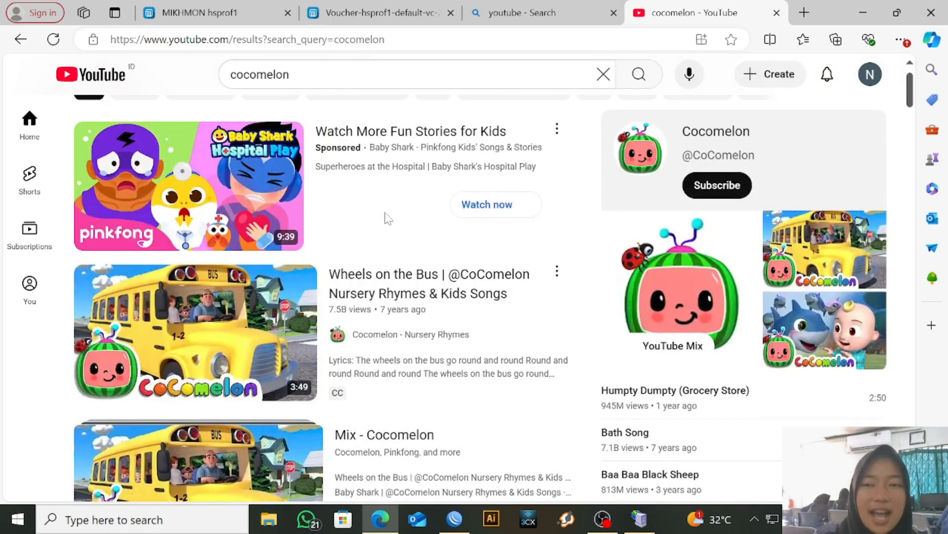